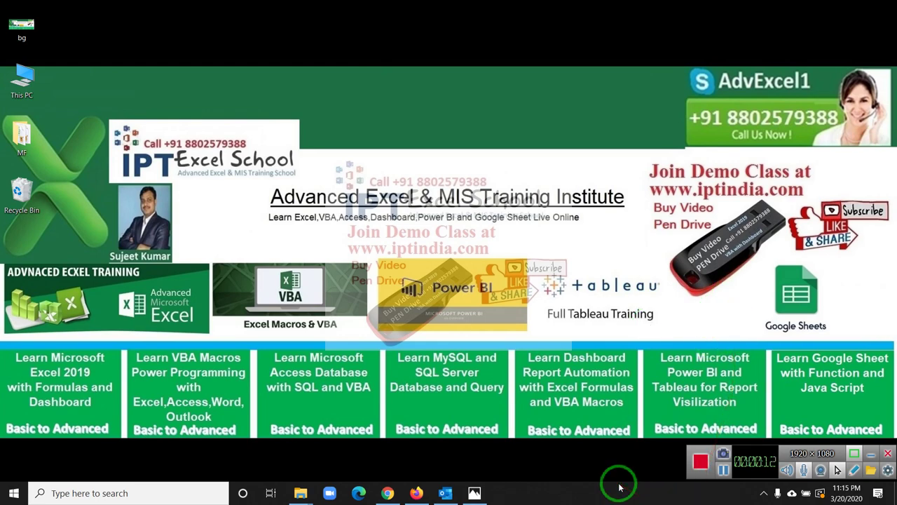
Step: Launch Microsoft Excel by searching 'exe' from the Start menu
key(super)
text(exe)
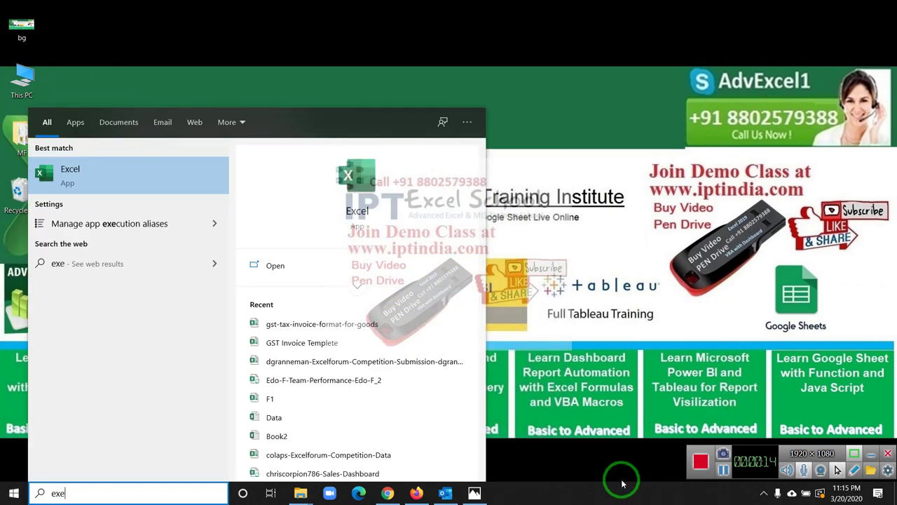
click(345, 209)
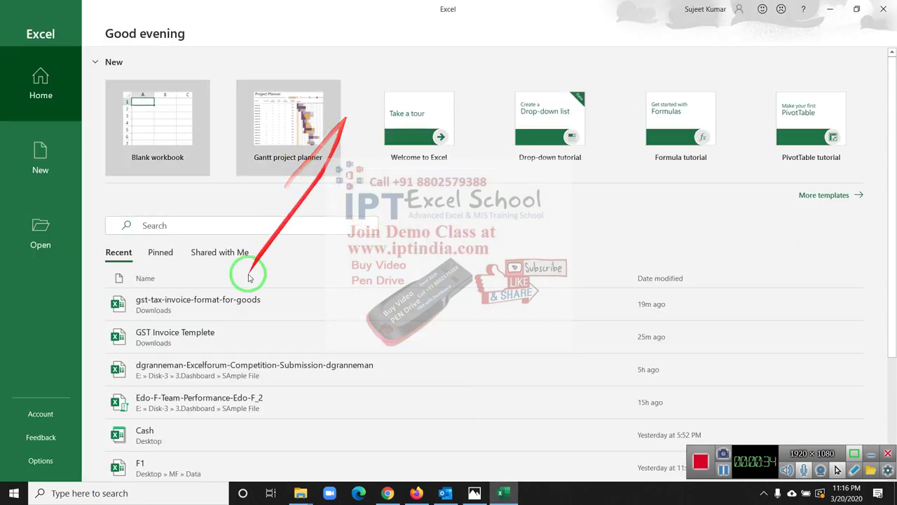
Step: Open the gst-tax-invoice-format-for-goods workbook and look over the invoice area B2:G21
click(180, 303)
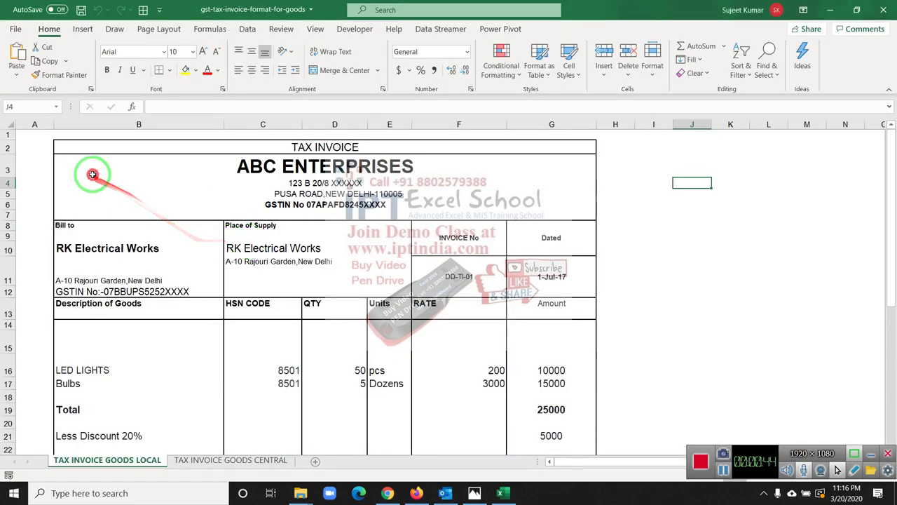
drag(74, 145, 48, 432)
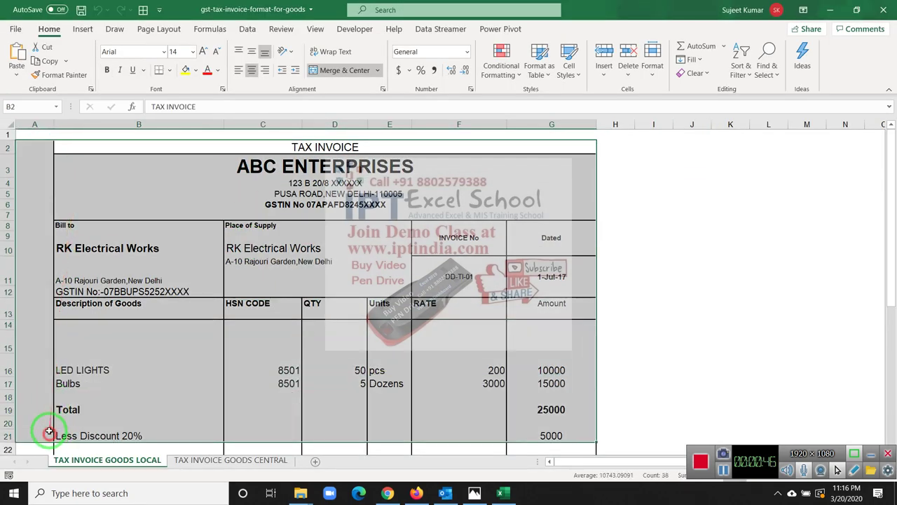
scroll(47, 427, down, 6)
scroll(46, 421, down, 1)
scroll(64, 417, down, 1)
scroll(87, 388, down, 1)
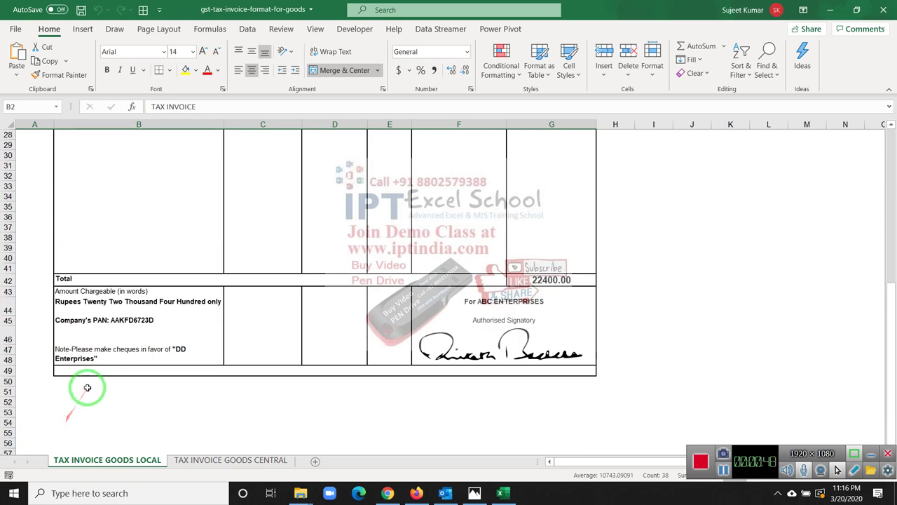
scroll(86, 388, up, 4)
scroll(91, 376, up, 4)
Step: Inspect the HSN code, customer name and billing address cells, then add a blank Sheet1
click(280, 285)
scroll(268, 287, up, 1)
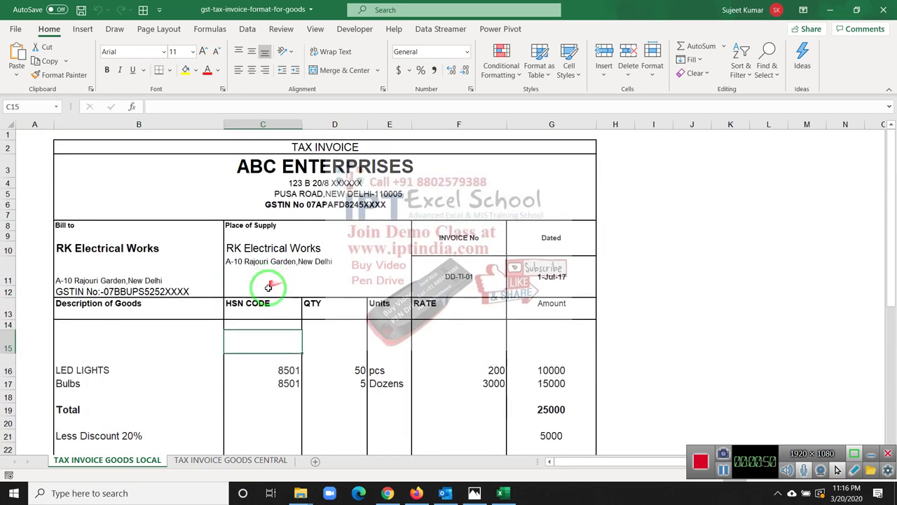
click(273, 325)
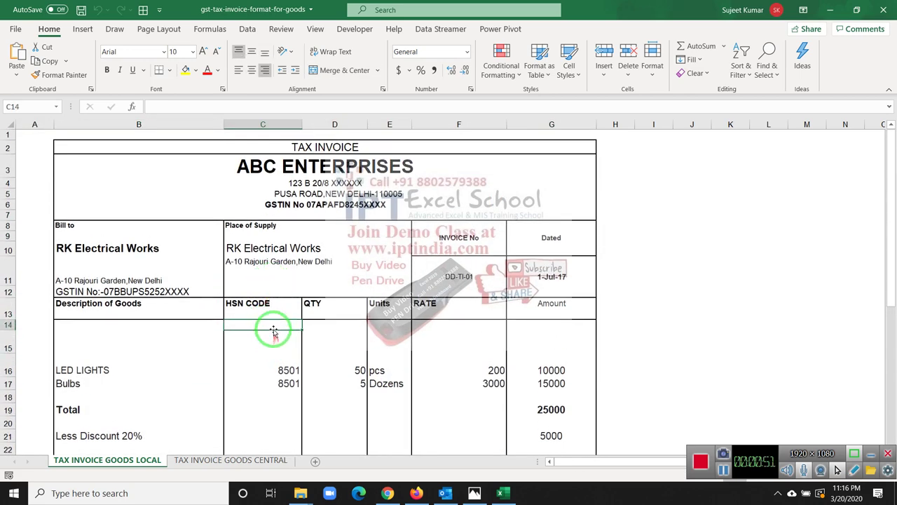
click(81, 250)
click(105, 279)
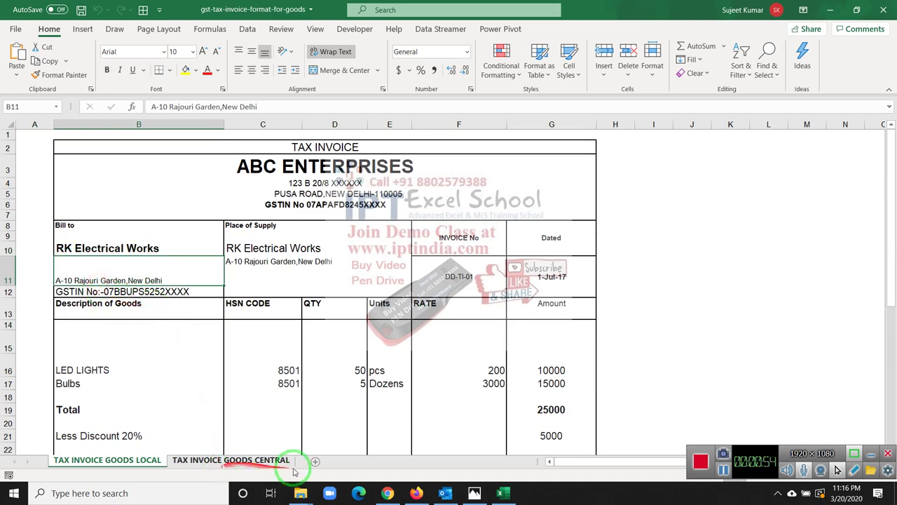
click(313, 462)
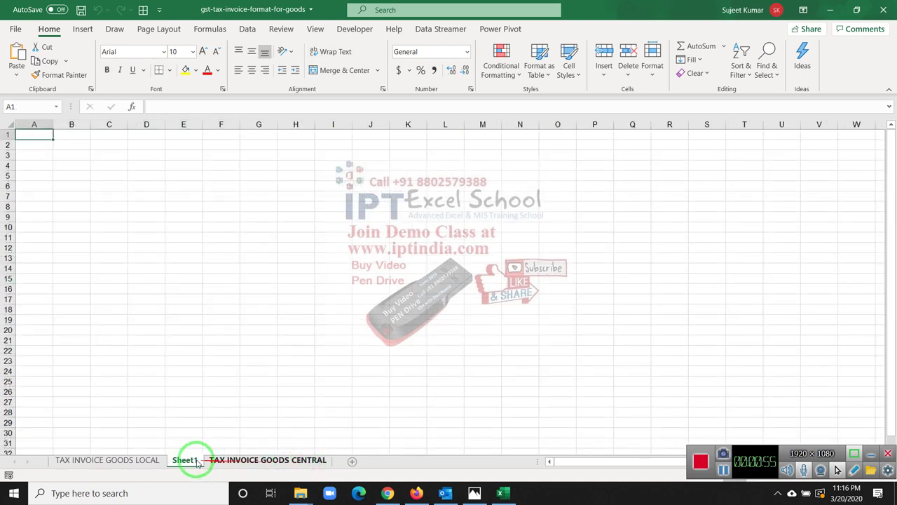
Step: Review the Bill to customer name and billing address cells on the invoice sheet
click(105, 460)
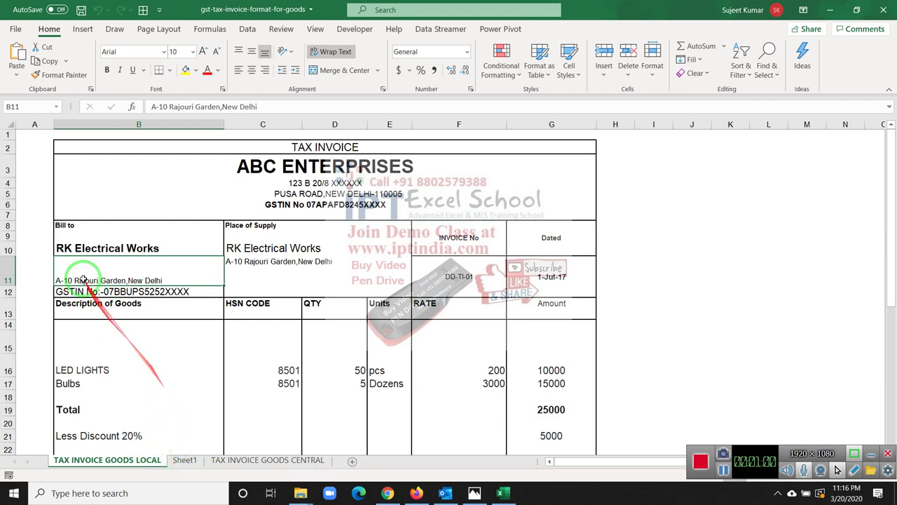
click(78, 246)
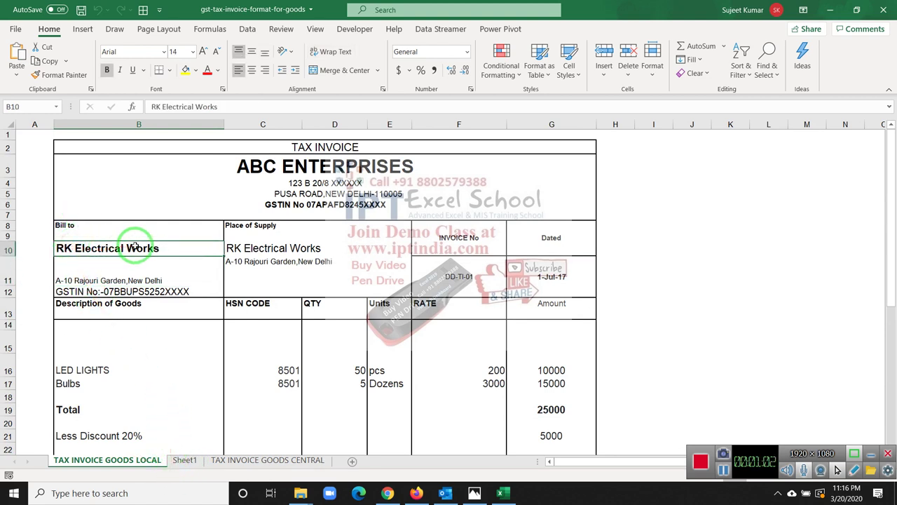
click(101, 228)
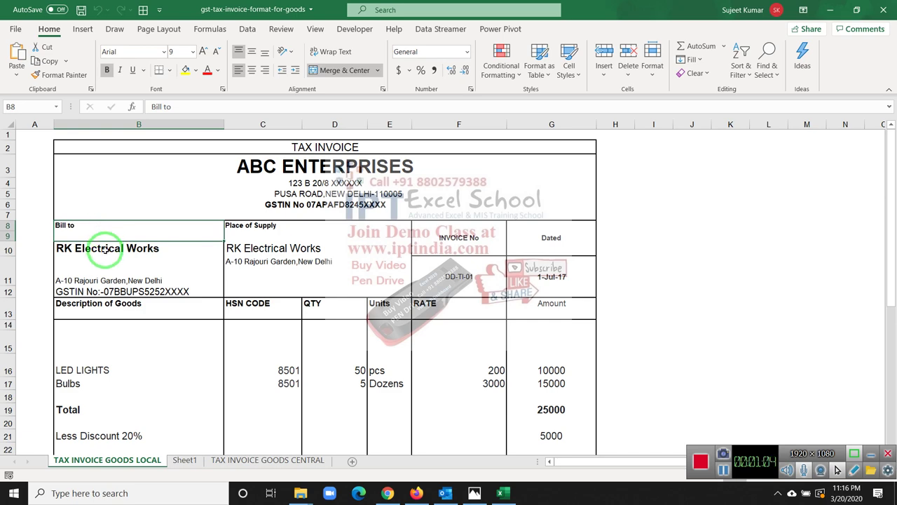
click(99, 251)
click(82, 270)
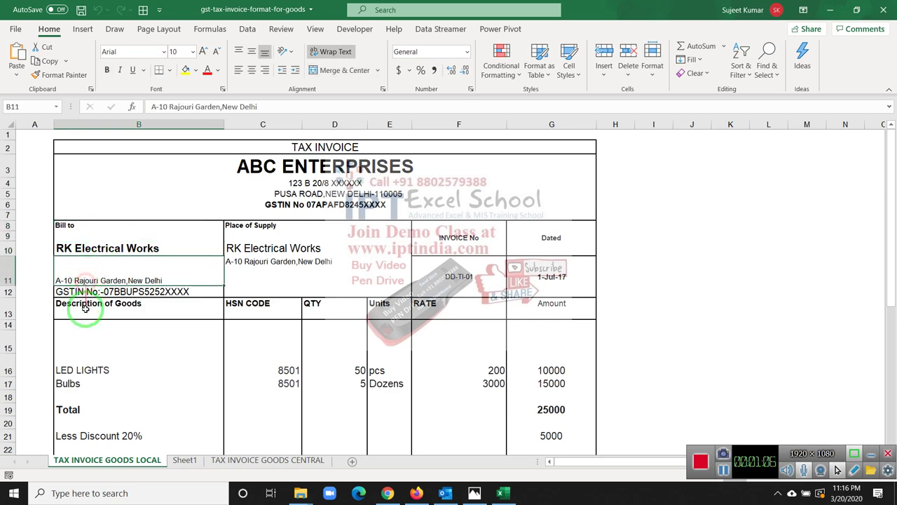
Step: On Sheet1, enter the headings CID, Name, Addess and Mobile in row 1
click(186, 460)
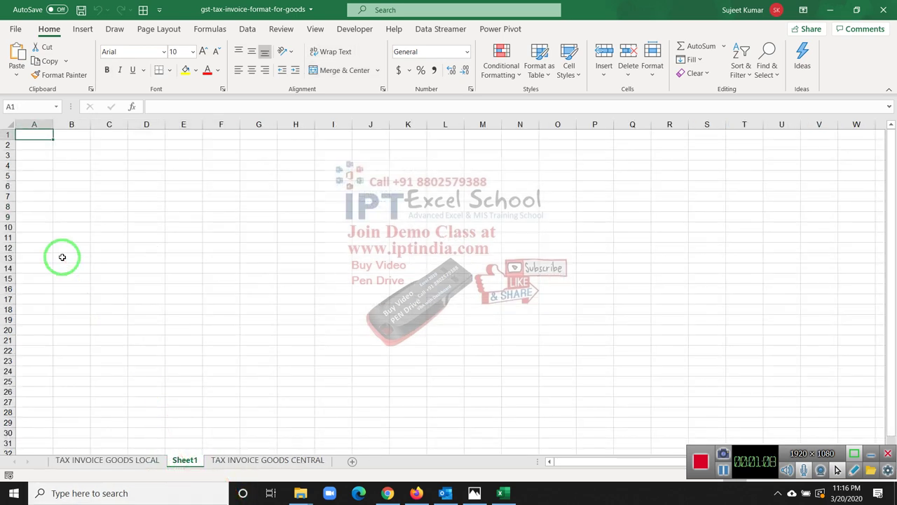
ctrl+scroll(110, 274, up, 4)
ctrl+scroll(110, 276, up, 4)
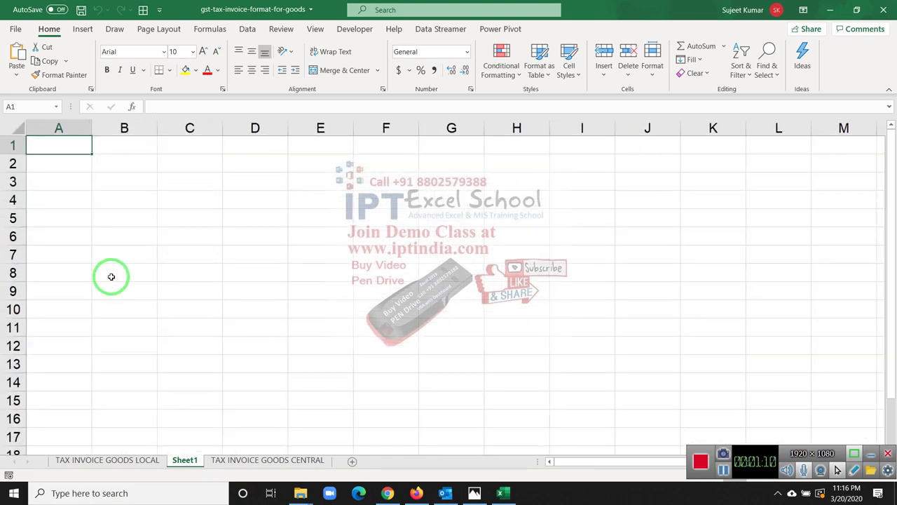
text(ICD)
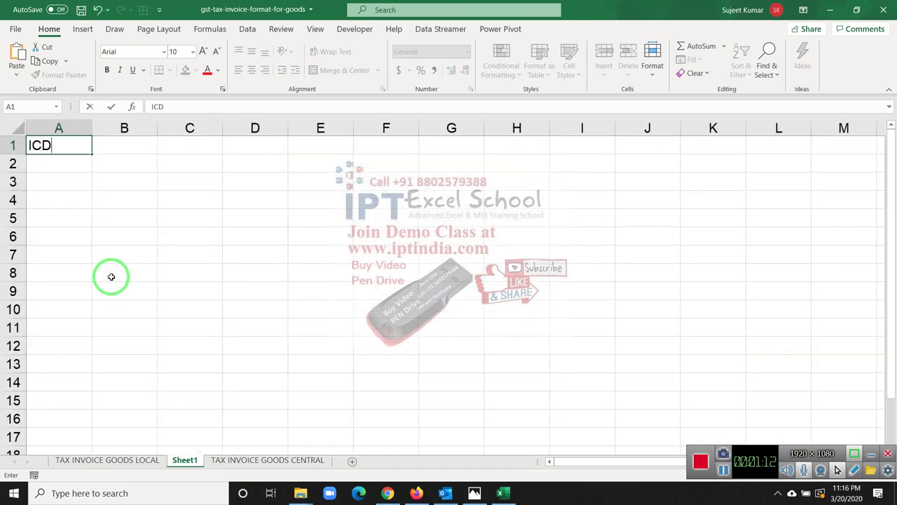
key(Escape)
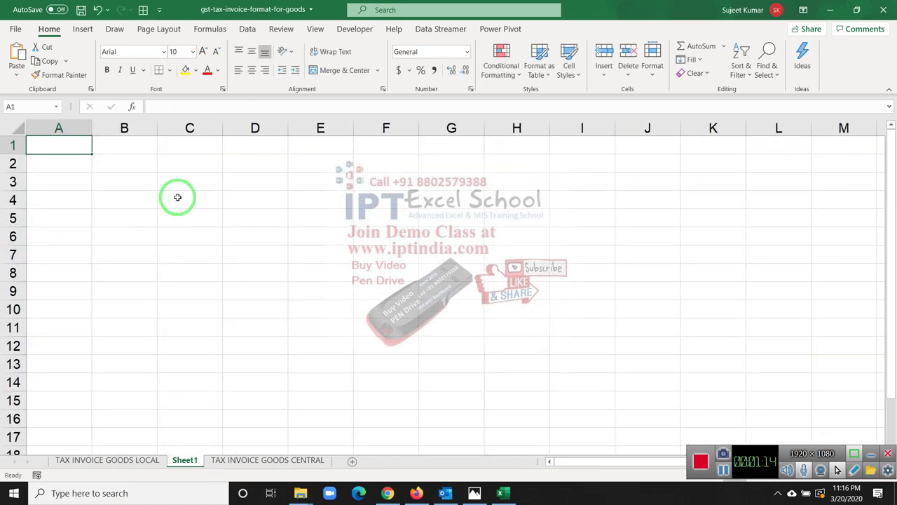
text(CID)
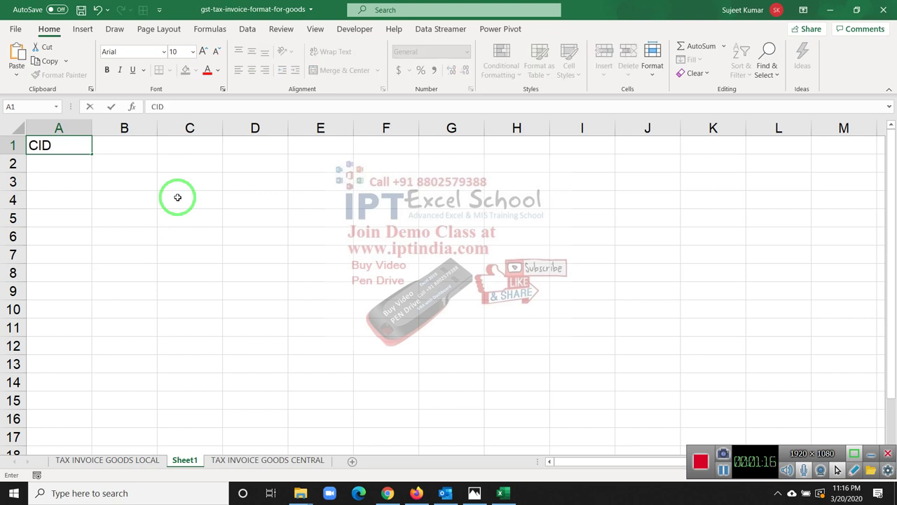
key(Tab)
text(N)
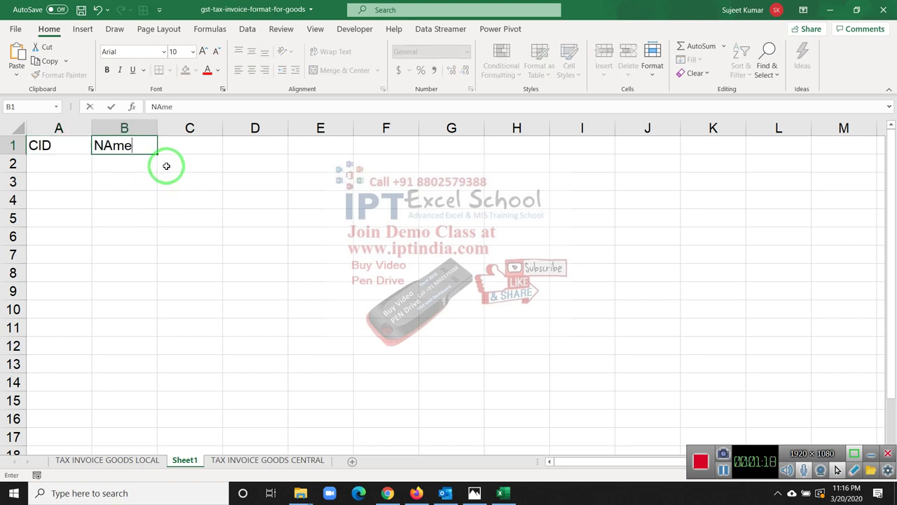
key(Tab)
text(A)
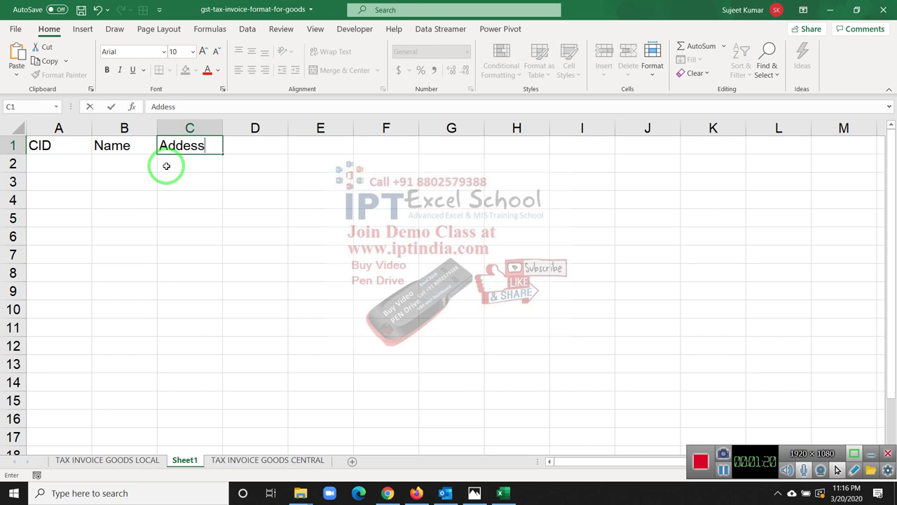
key(Tab)
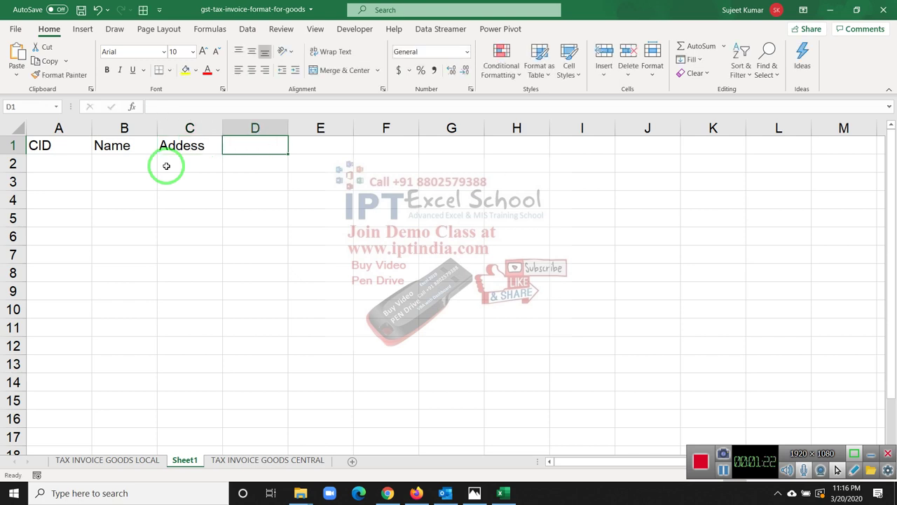
text(Co)
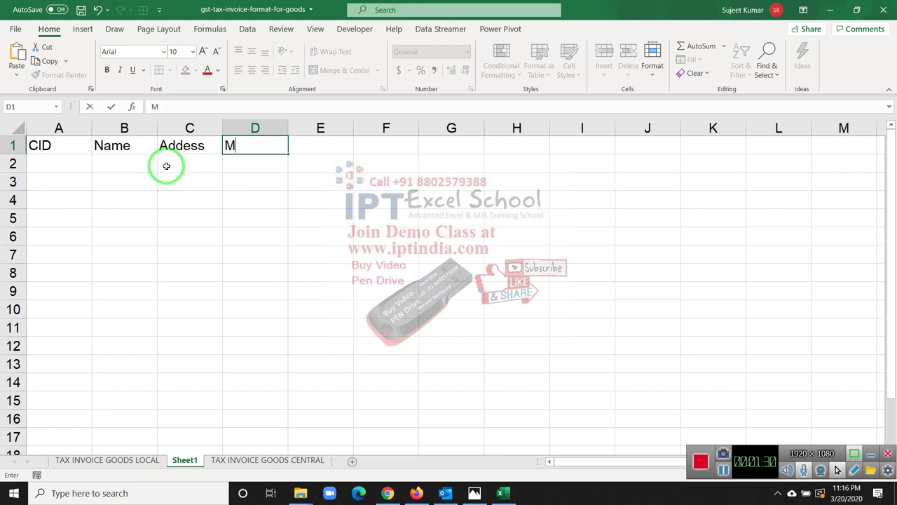
key(Return)
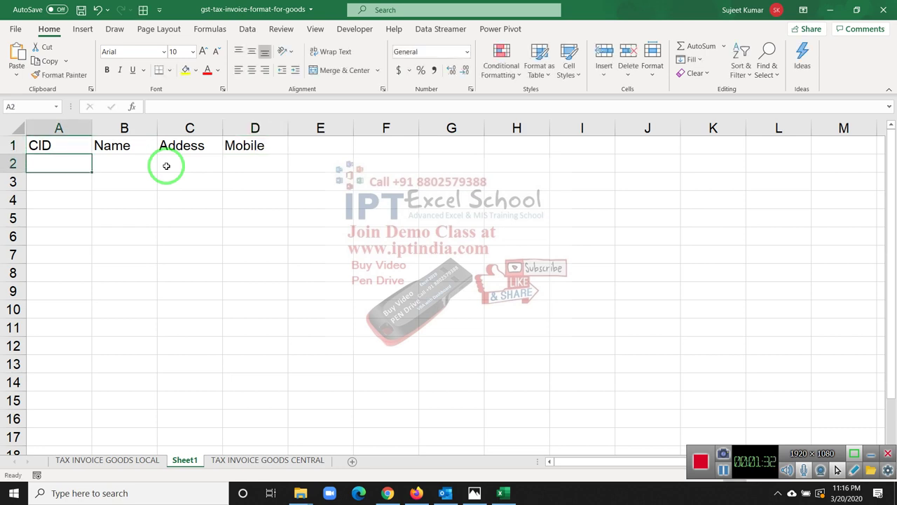
Step: Enter customer record 1 with the customer's name, address and mobile number
text(1)
key(Tab)
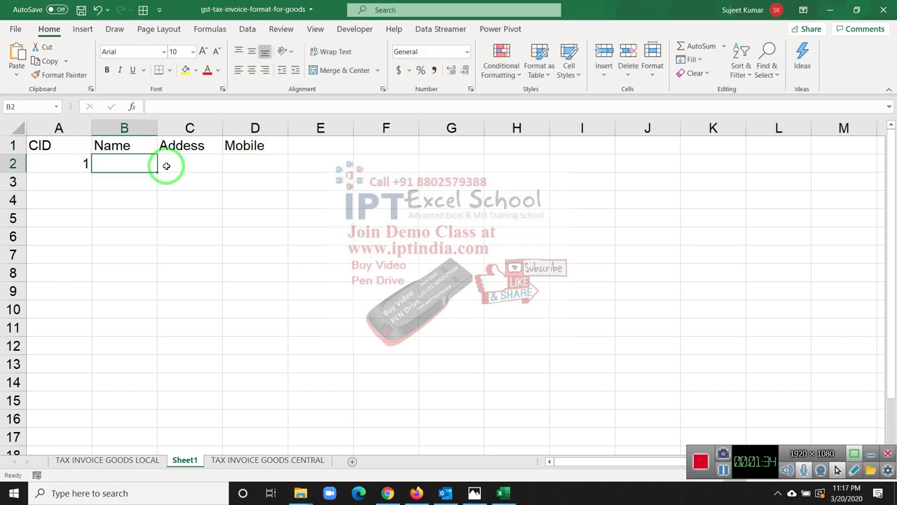
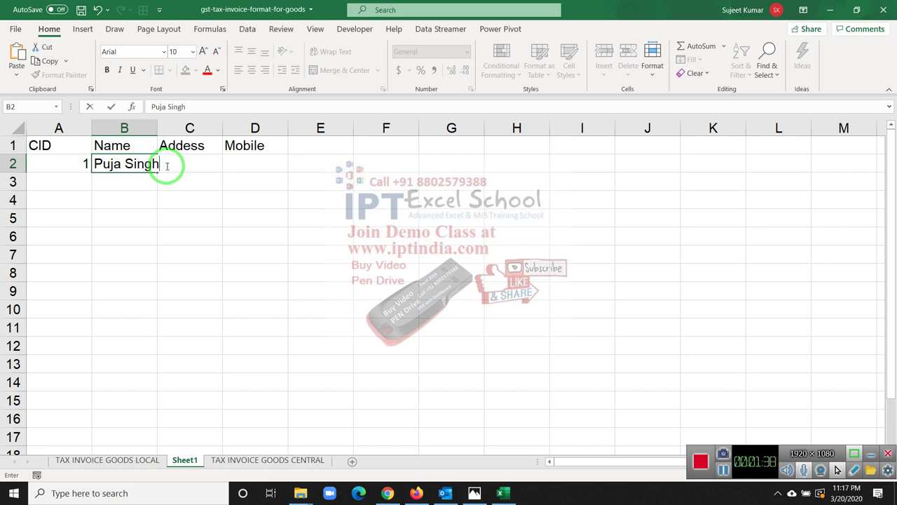
key(Tab)
text(K)
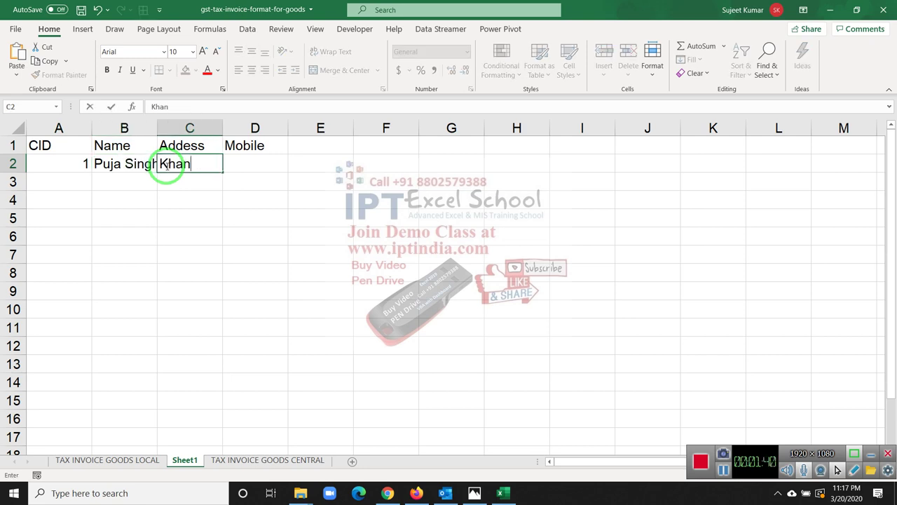
key(Tab)
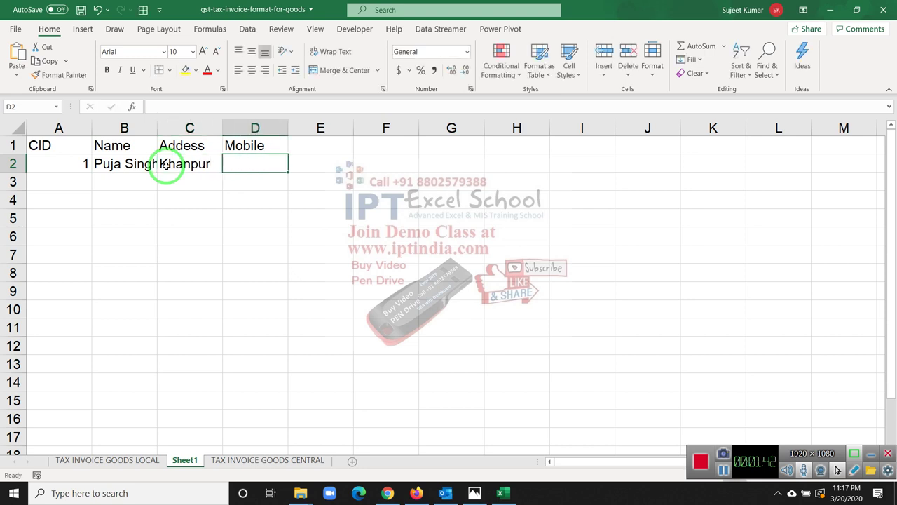
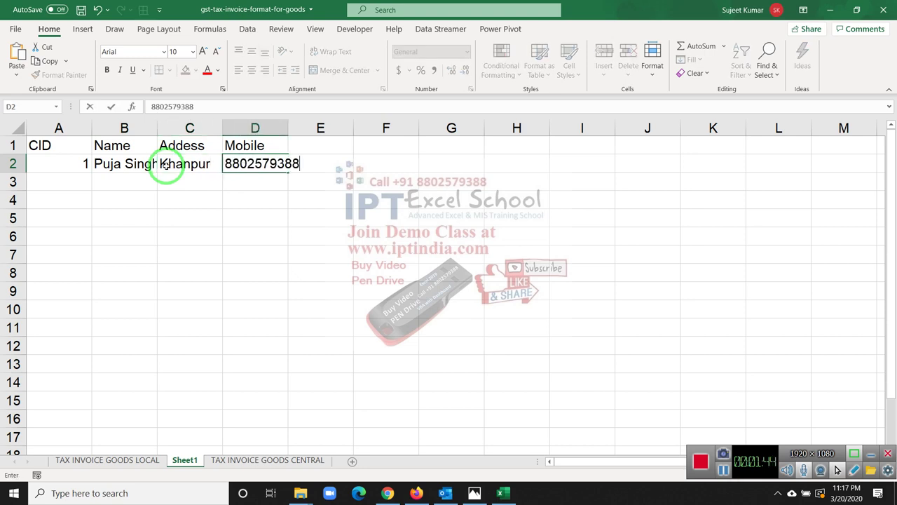
key(Return)
Step: Complete the customer's address in C2 and return to the TAX INVOICE GOODS LOCAL sheet
click(197, 167)
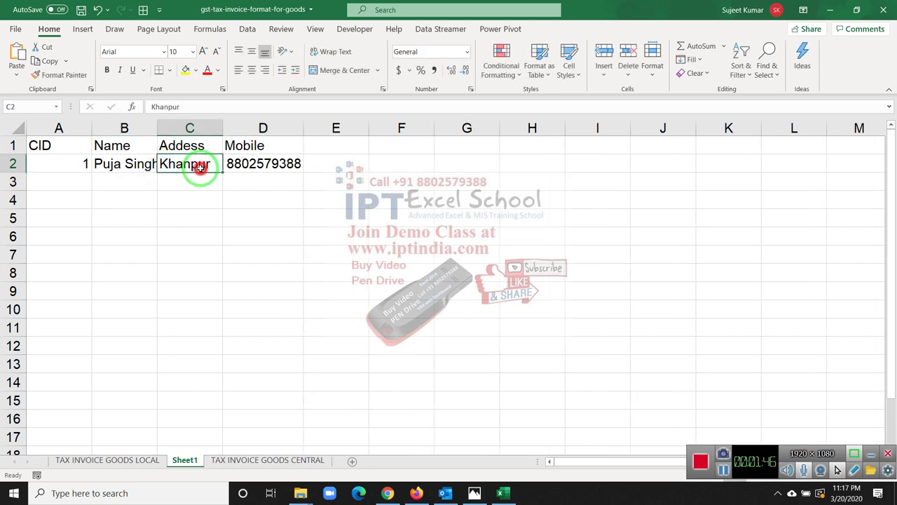
double_click(216, 166)
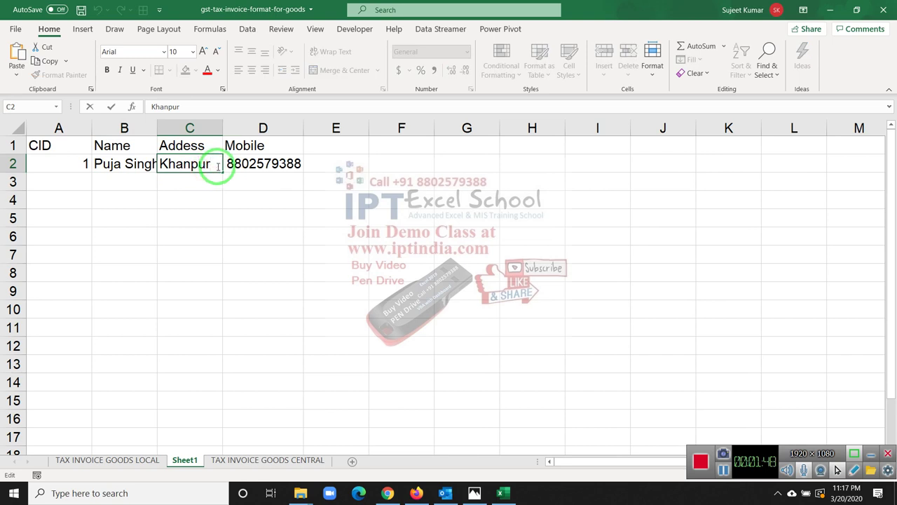
text(New Delhi)
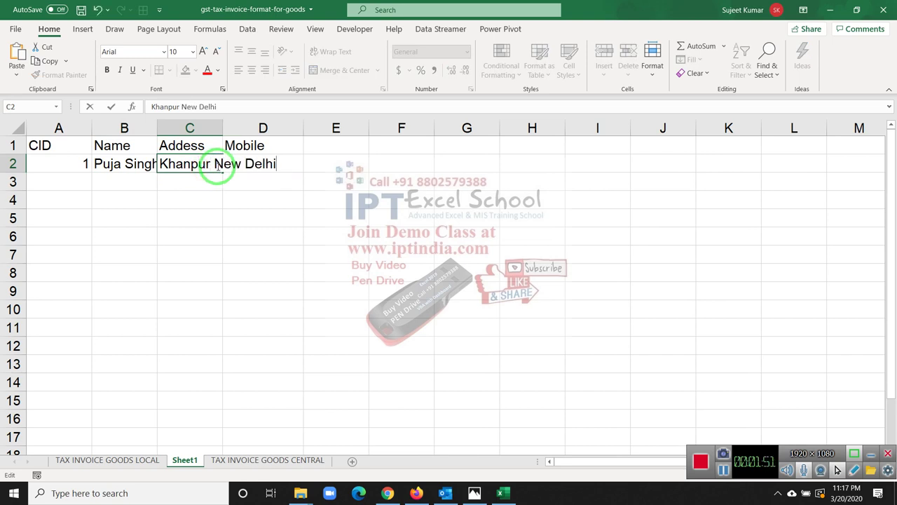
key(Return)
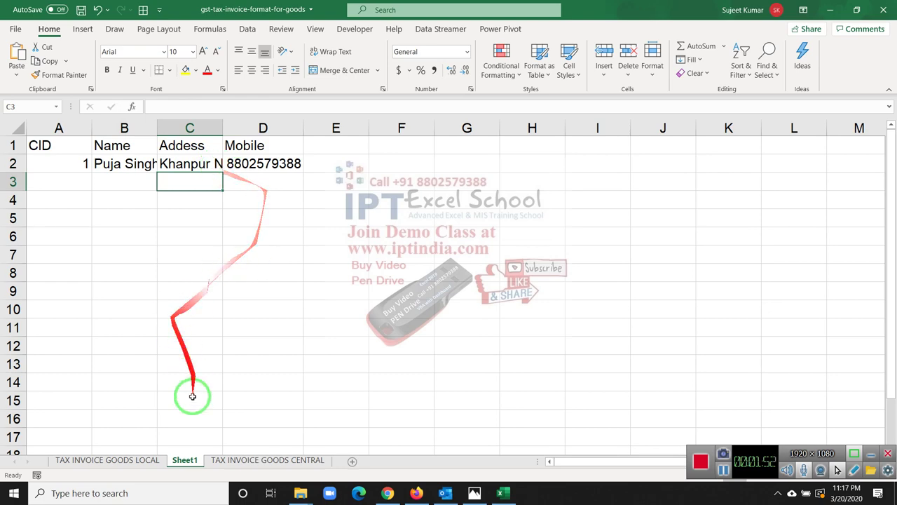
click(141, 463)
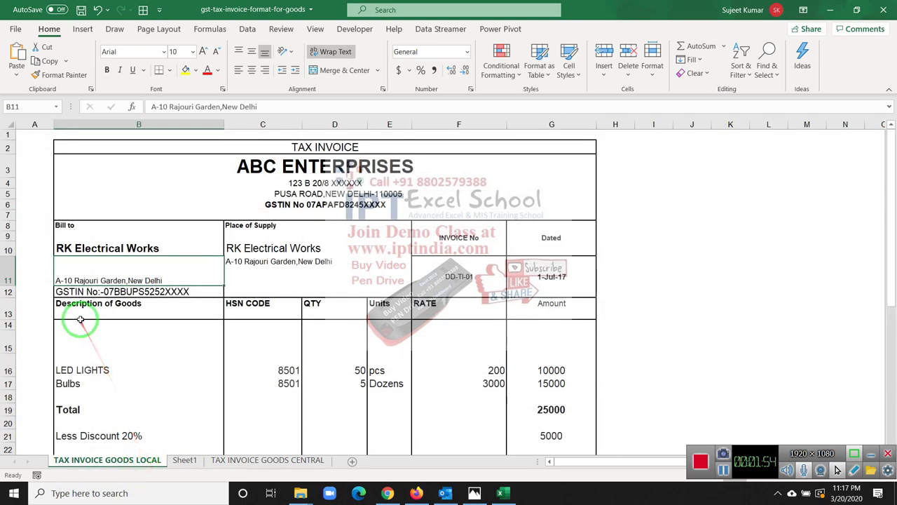
Step: Put customer ID 1 in B7 and left-align it
click(73, 213)
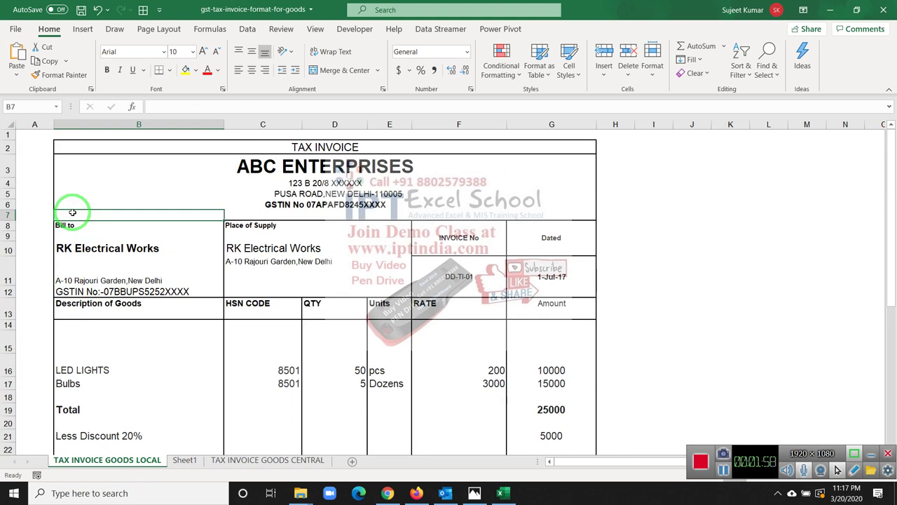
text(C)
key(Escape)
text(1)
click(180, 324)
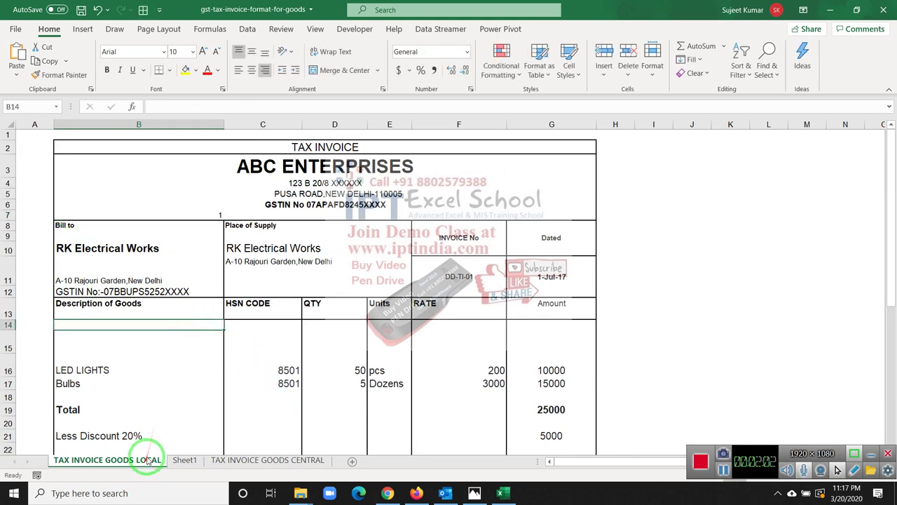
click(149, 203)
click(142, 214)
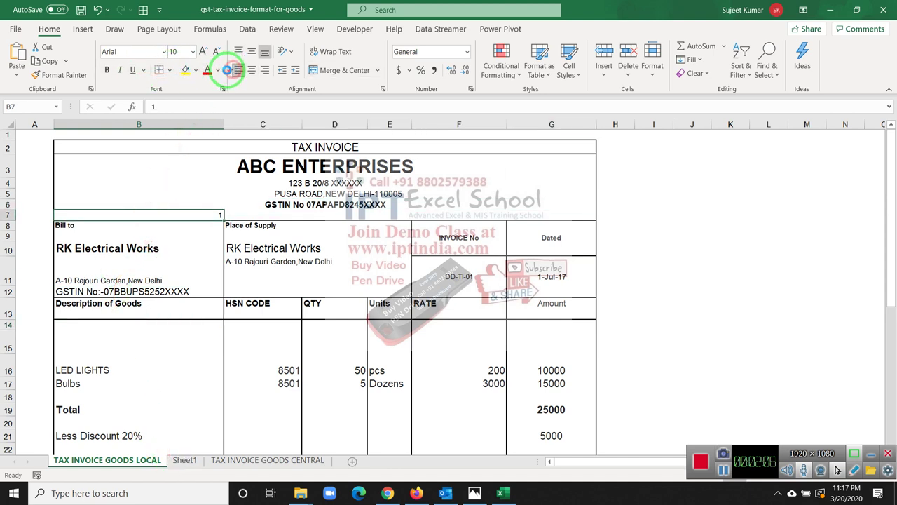
click(238, 70)
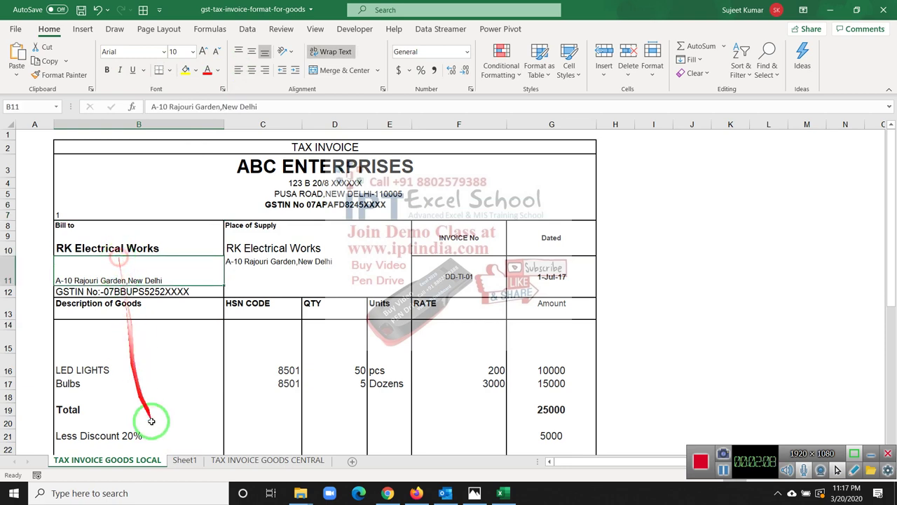
Step: Check the customer table on Sheet1, then select the invoice's Bill to name cell B10
click(184, 460)
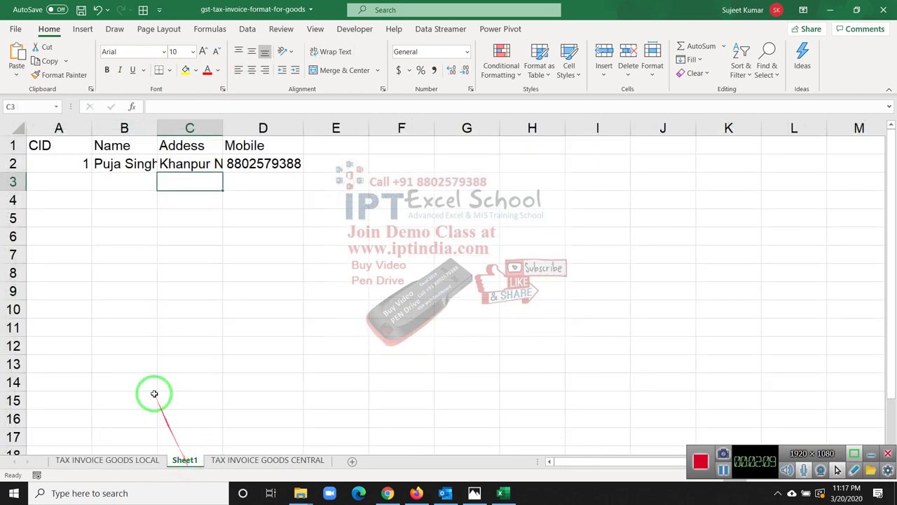
click(87, 460)
click(85, 239)
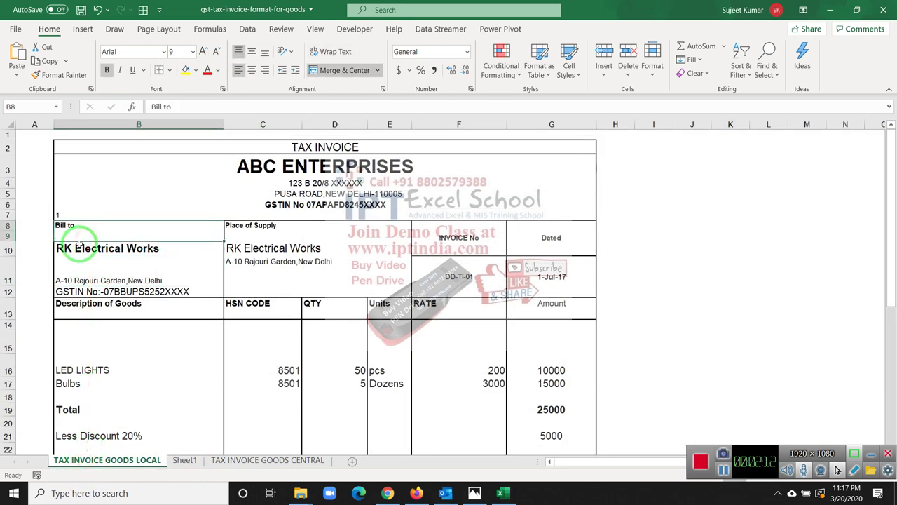
Step: Enter =VLOOKUP(B7,Sheet1!A:D,2,0) in B10 to pull the customer name
text(=v)
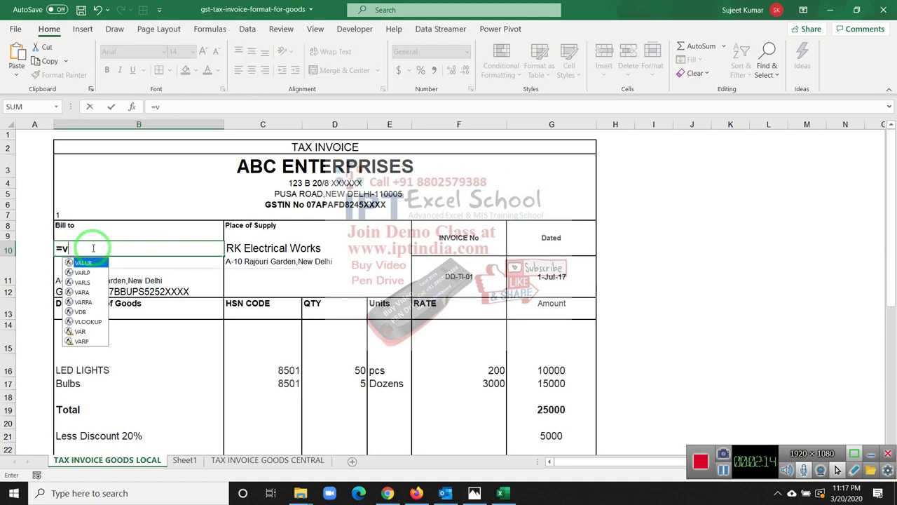
text(l)
key(Tab)
key(Up)
key(Up)
key(Up)
key(Down)
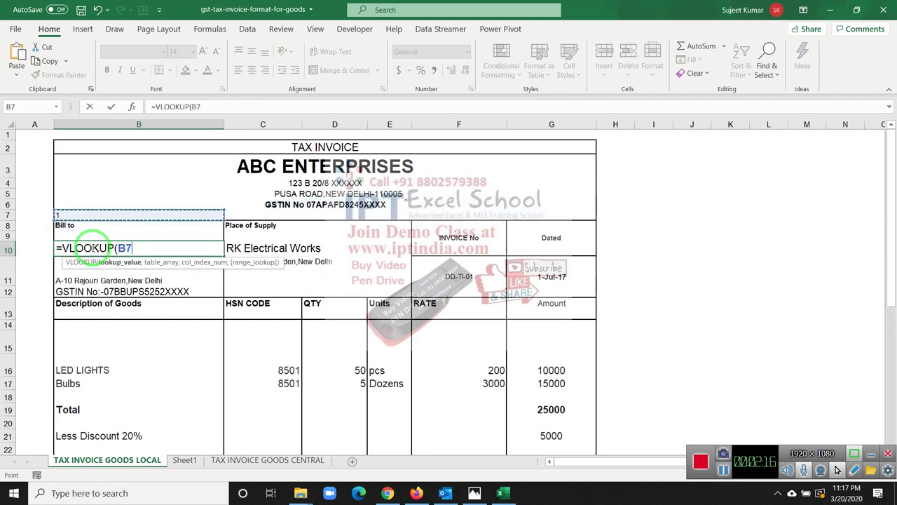
text(,)
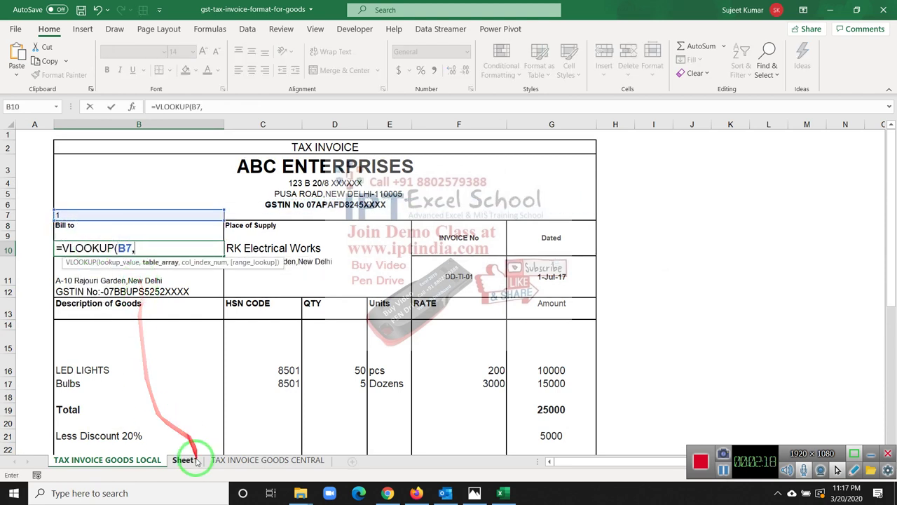
click(185, 459)
click(80, 130)
drag(81, 134, 242, 144)
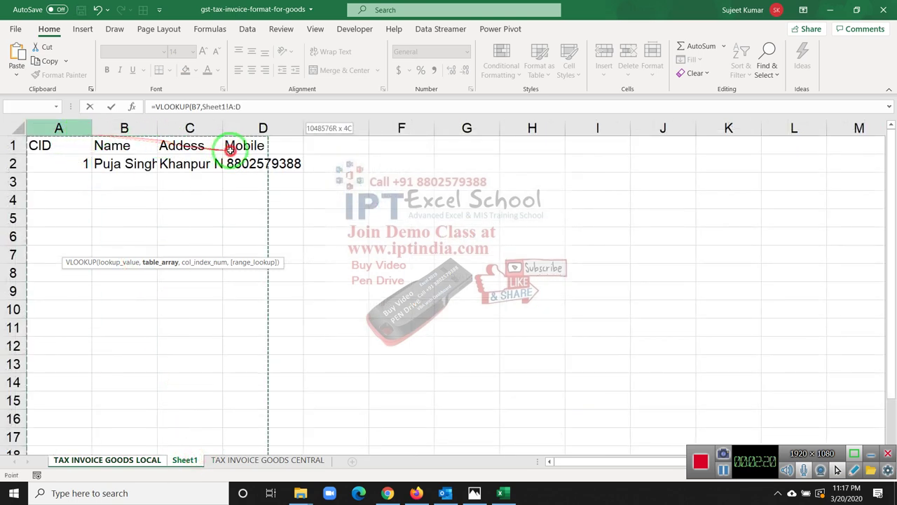
text(,2,)
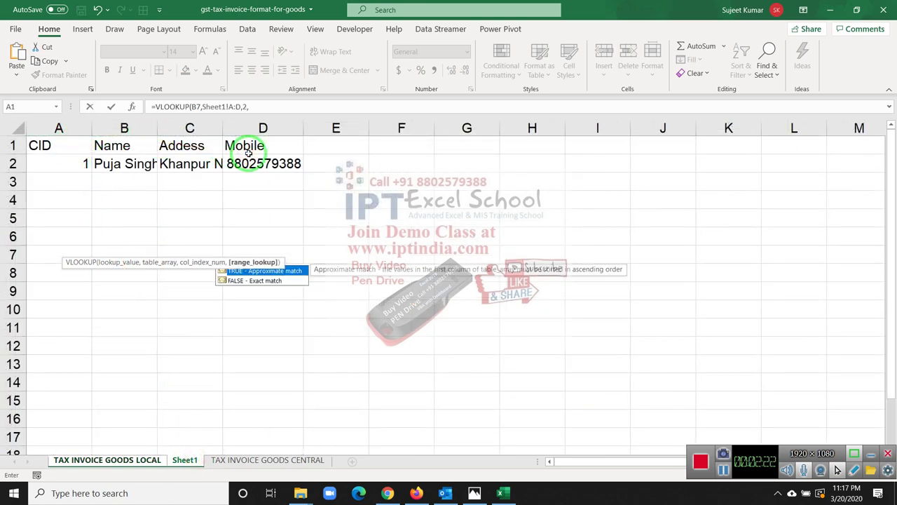
text(0)
key(Return)
Step: Copy the lookup into B11 with column index 3 to pull the customer address
key(Down)
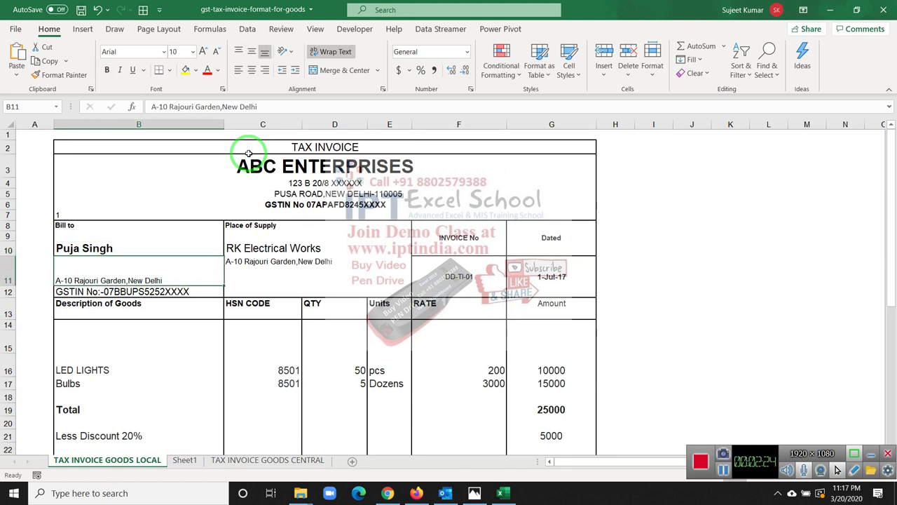
key(Up)
key(Up)
key(Down)
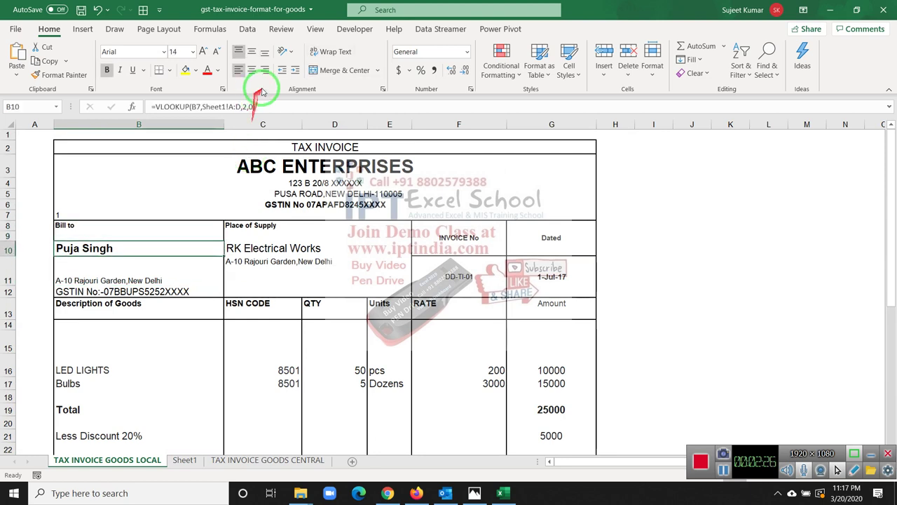
click(131, 104)
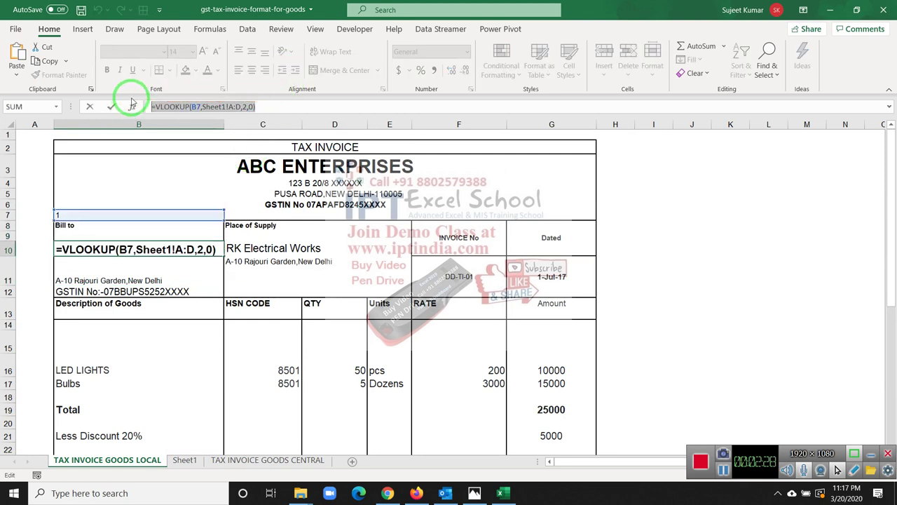
key(Return)
key(Down)
key(Up)
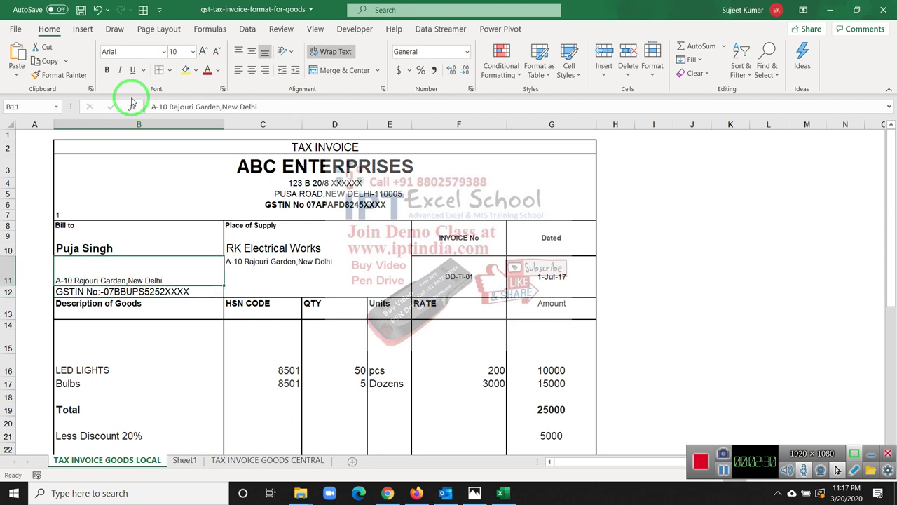
key(ctrl+v)
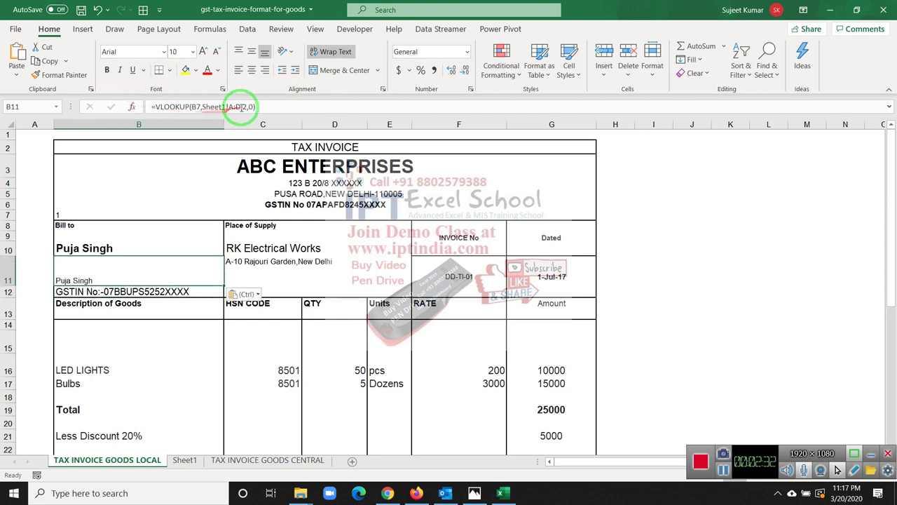
click(242, 107)
key(Return)
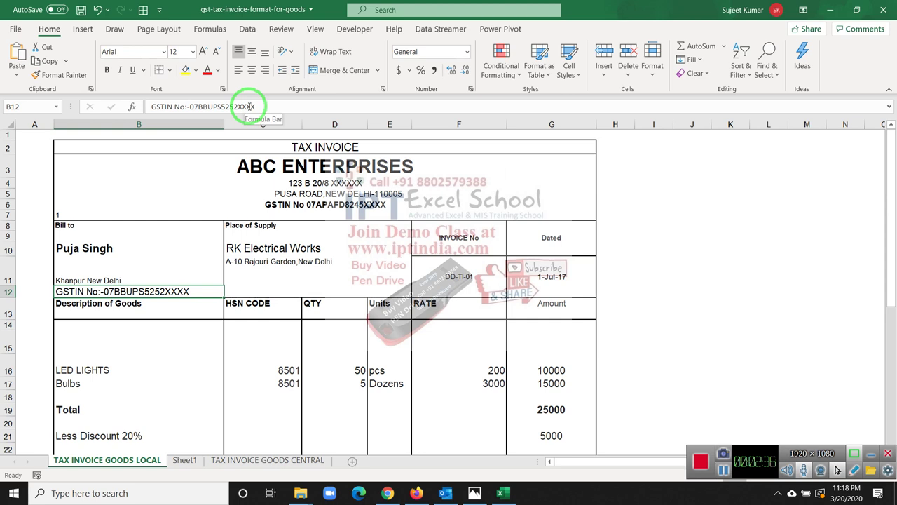
click(154, 274)
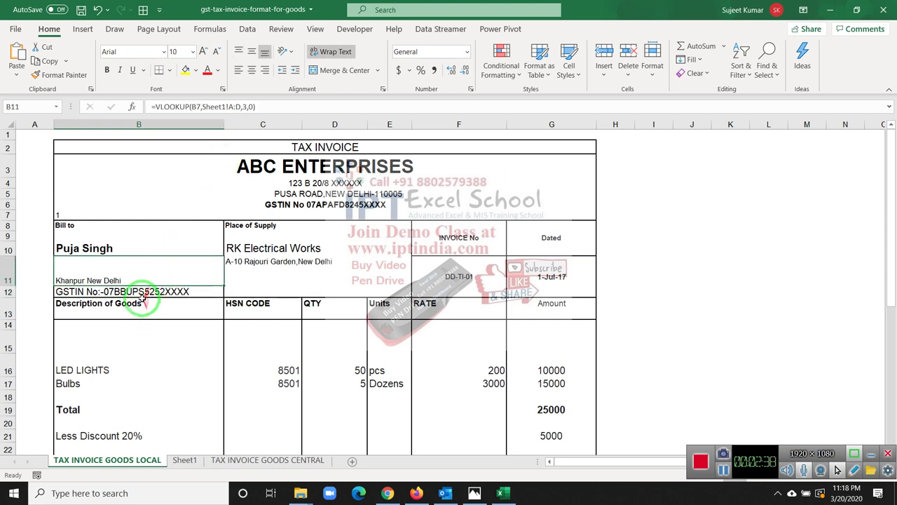
click(144, 293)
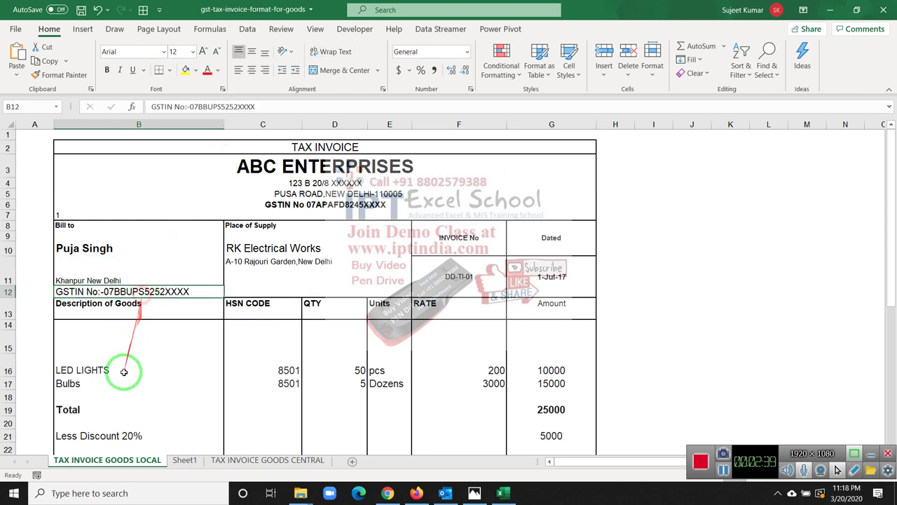
Step: Add a GST heading in Sheet1!E1 and paste the customer's GSTIN from B12 into E2
click(183, 460)
click(339, 147)
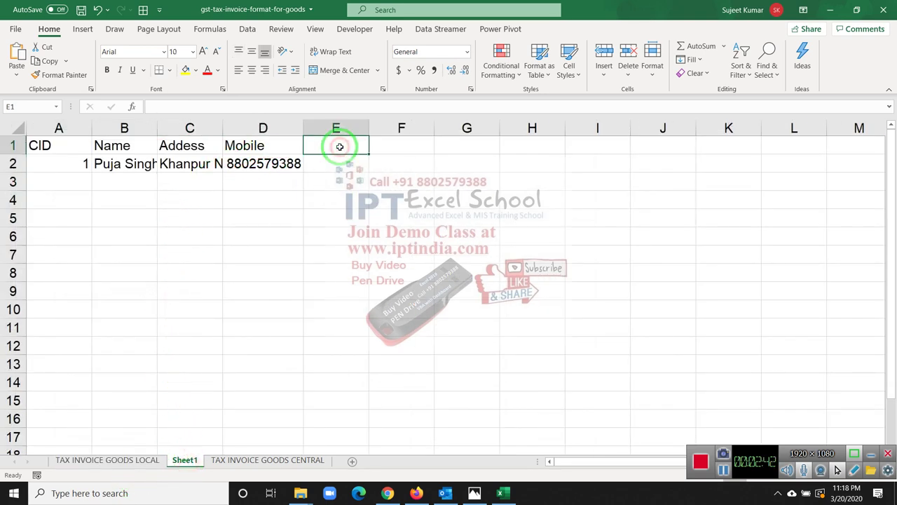
text(GST)
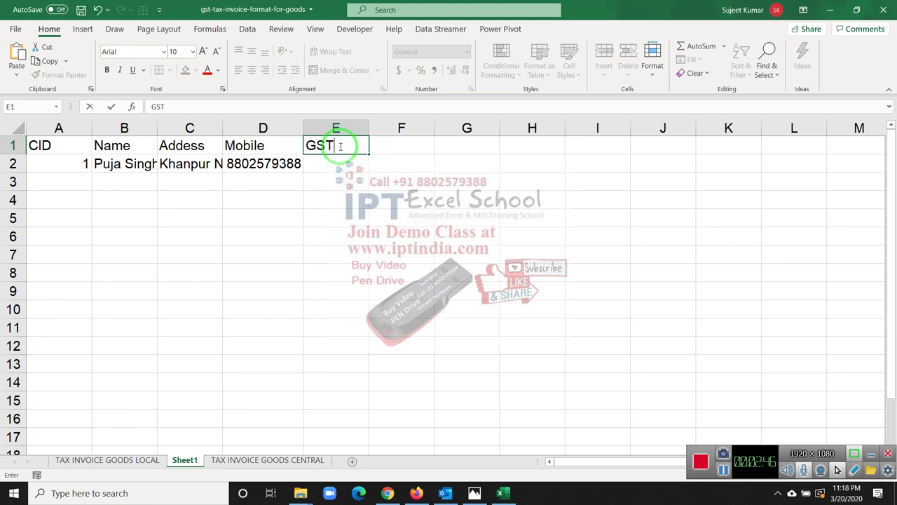
key(Return)
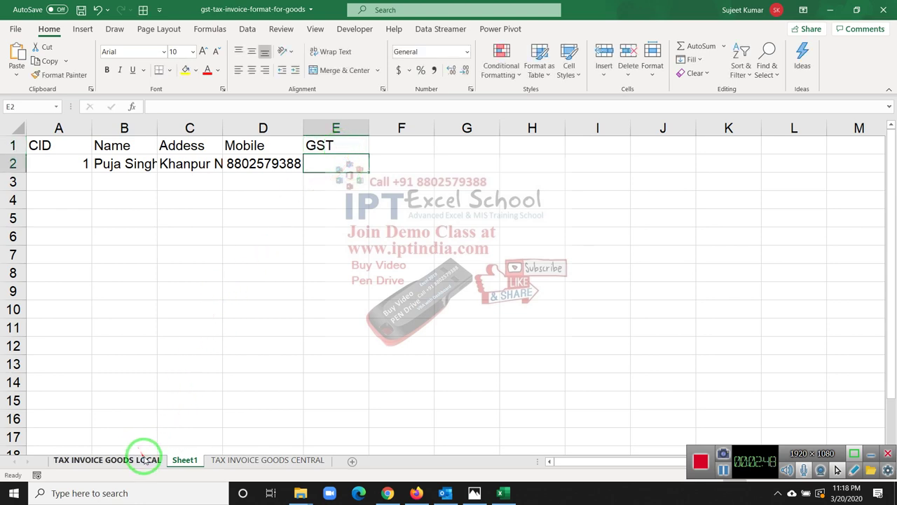
click(143, 459)
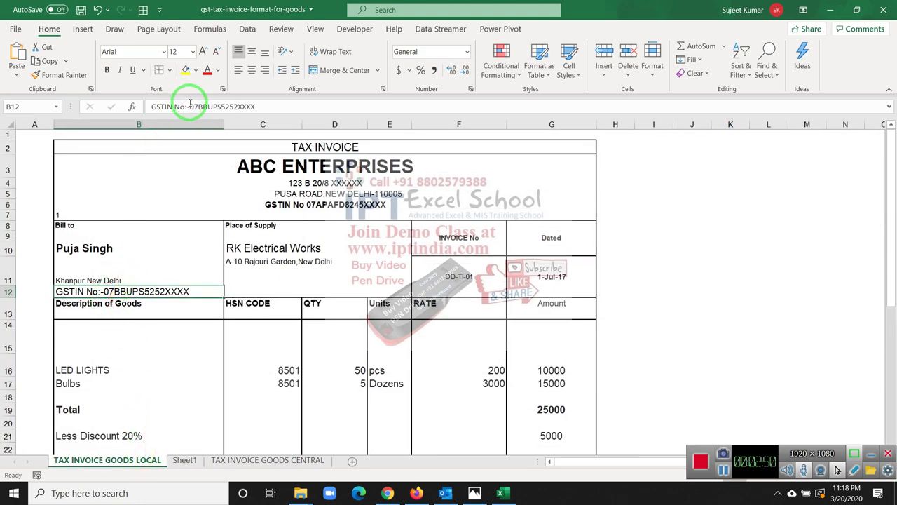
drag(190, 107, 255, 106)
key(ctrl+c)
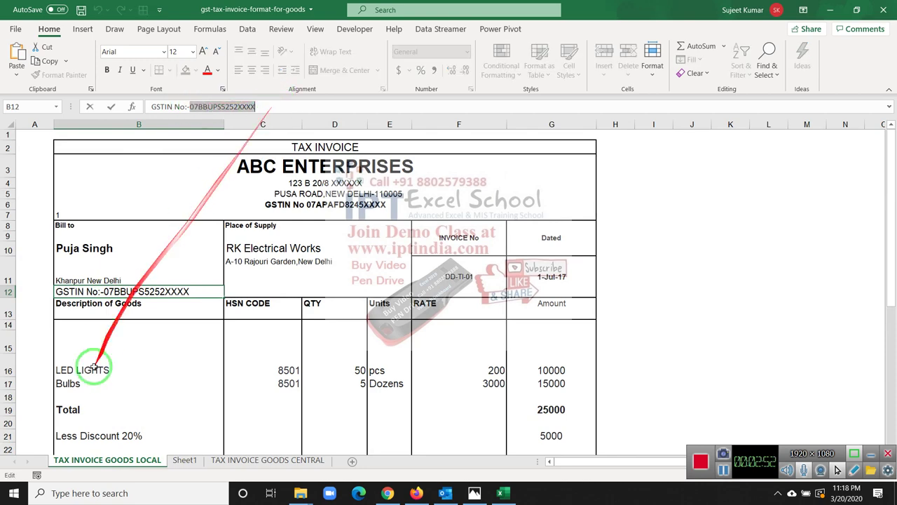
click(181, 459)
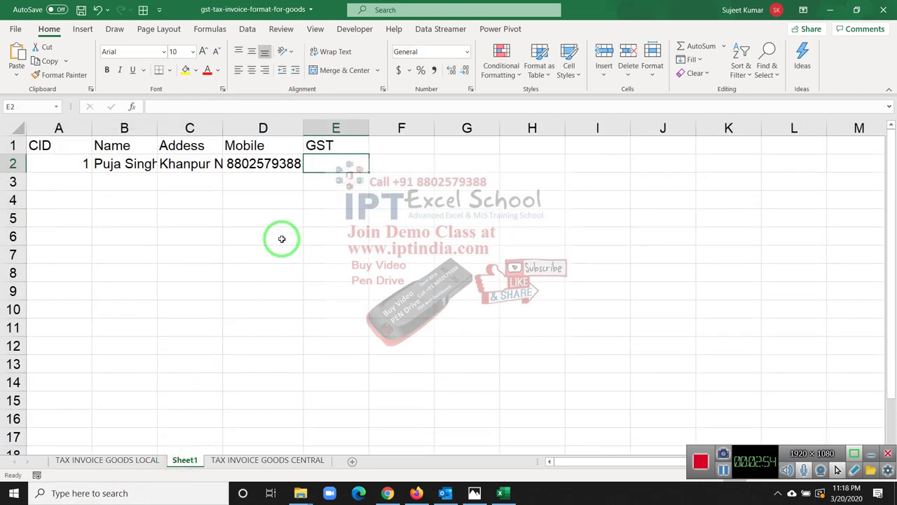
key(ctrl+v)
click(187, 450)
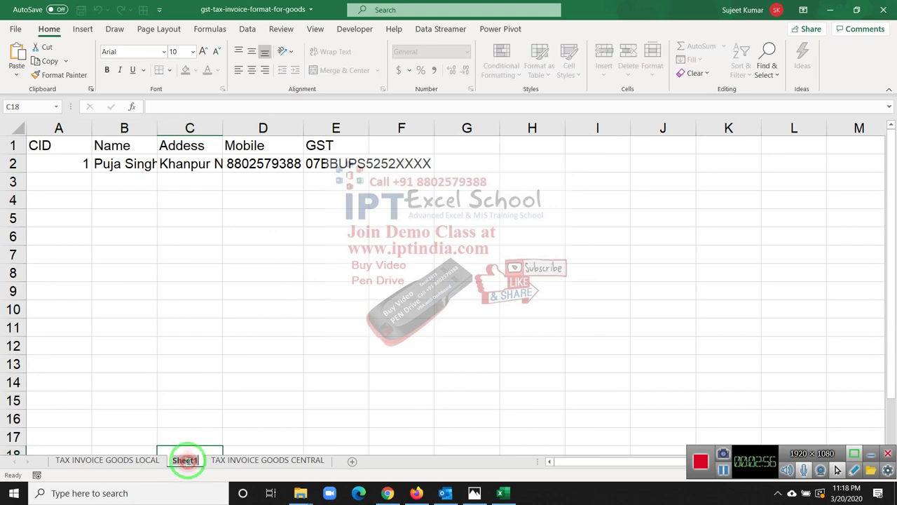
Step: Rename Sheet1 to CData and go back to the invoice sheet
double_click(185, 460)
text(CData)
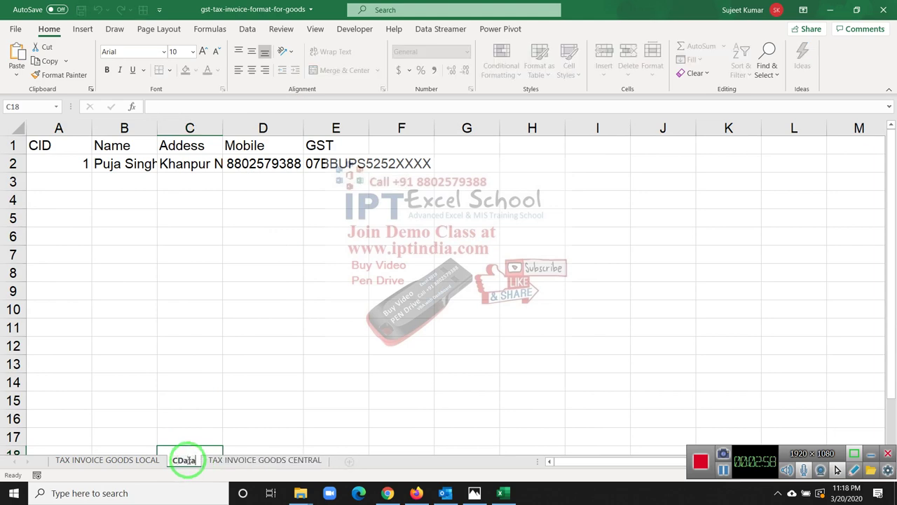
click(188, 398)
click(133, 461)
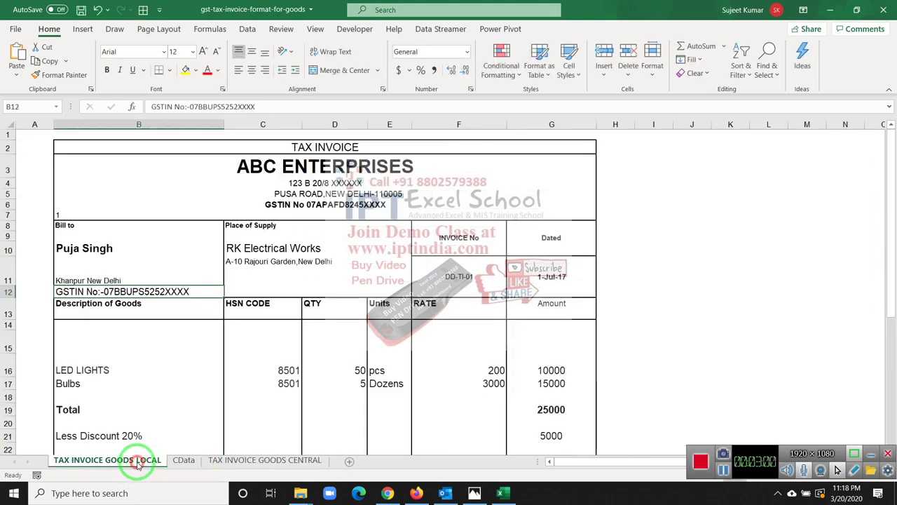
Step: Replace the hard-coded GSTIN in B12 with ="GSTIN No:-"&VLOOKUP(B7,CData!A:E,5,0)
click(152, 109)
text(=")
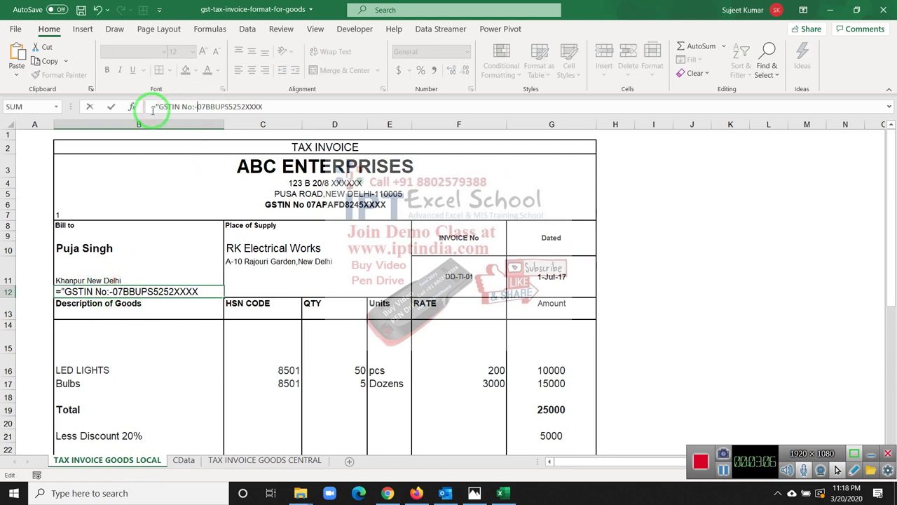
text(")
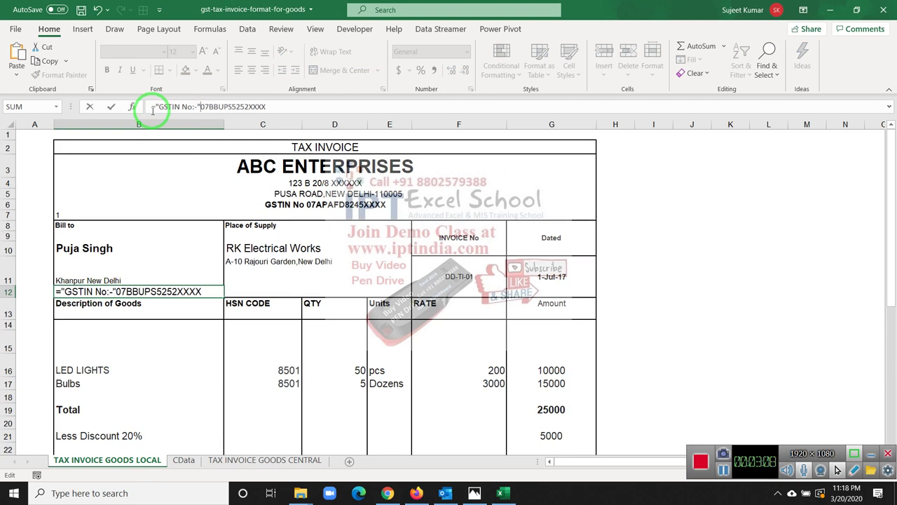
text(&)
key(Delete)
key(Delete)
key(Delete)
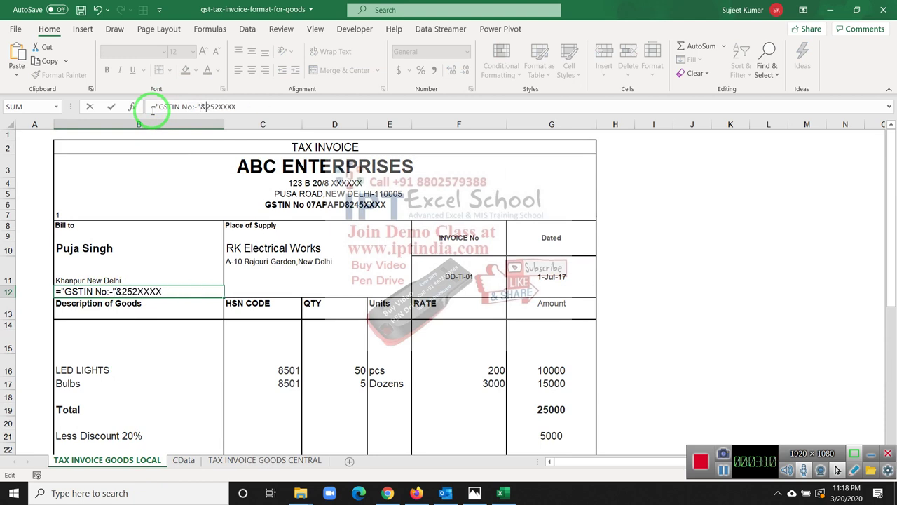
key(ctrl+v)
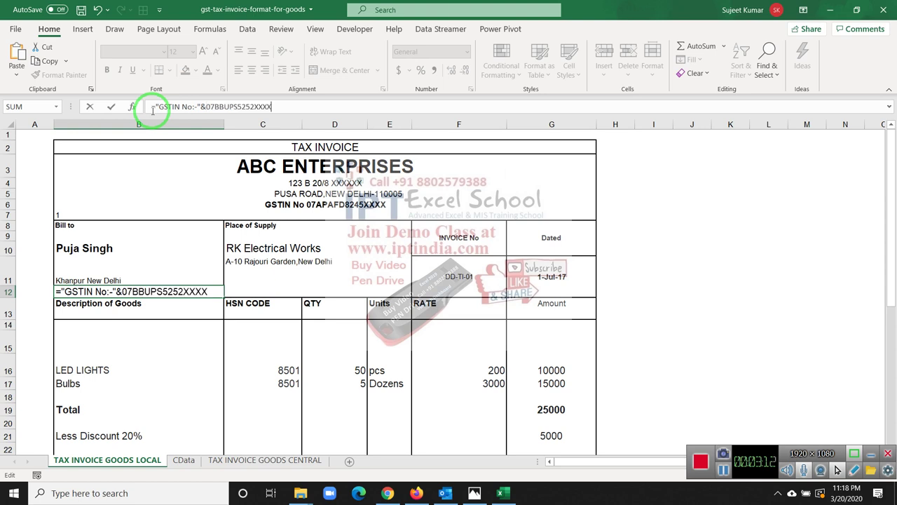
key(ctrl+z)
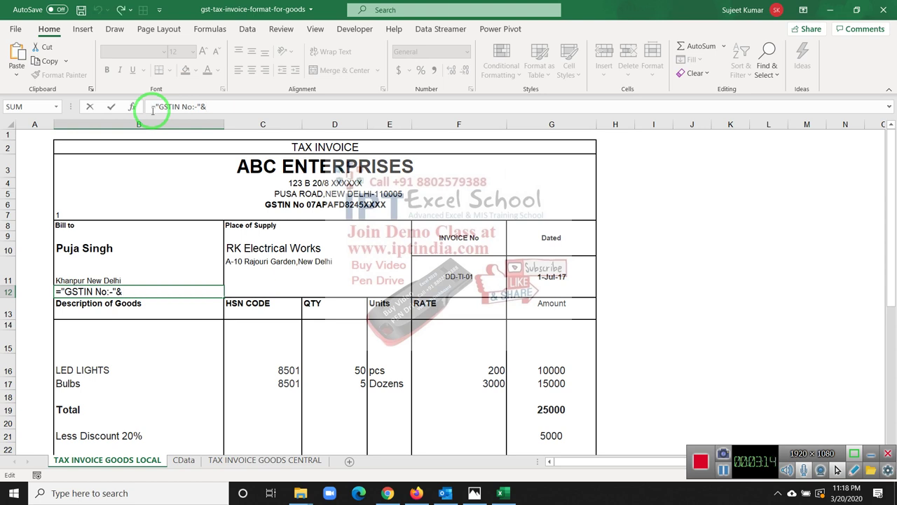
text(VLOOKUP()
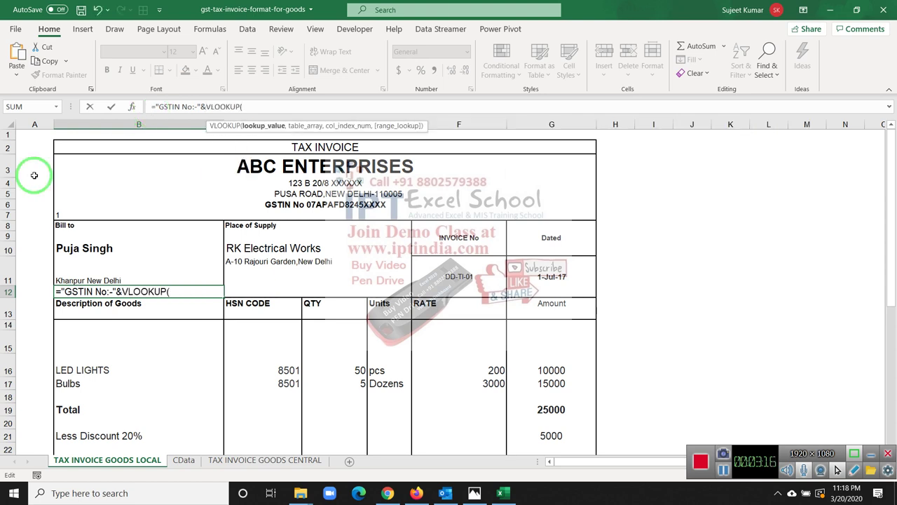
click(65, 215)
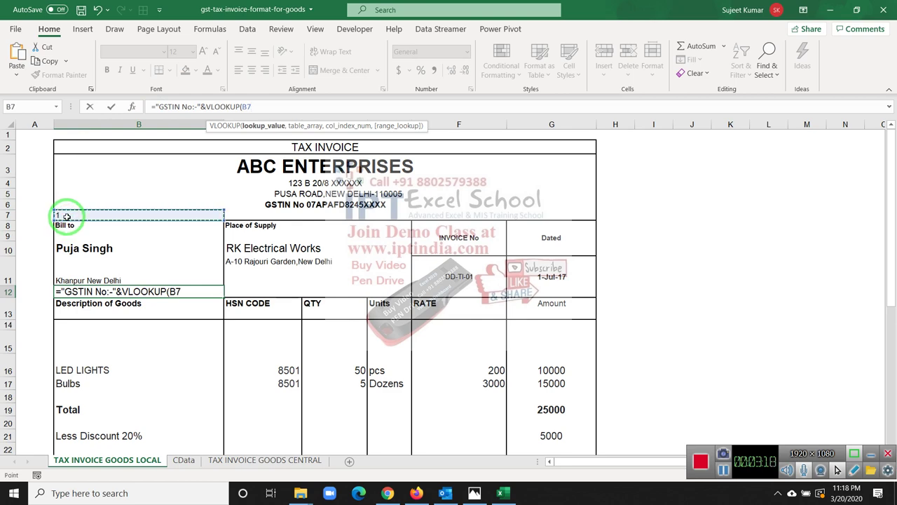
text(,)
click(176, 462)
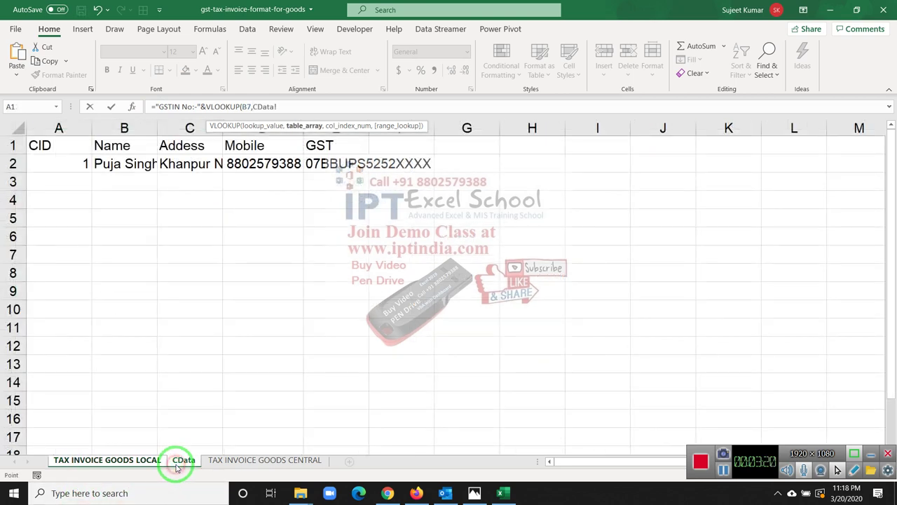
mouse_move(61, 126)
mouse_down()
mouse_move(315, 131)
mouse_move(189, 128)
mouse_up()
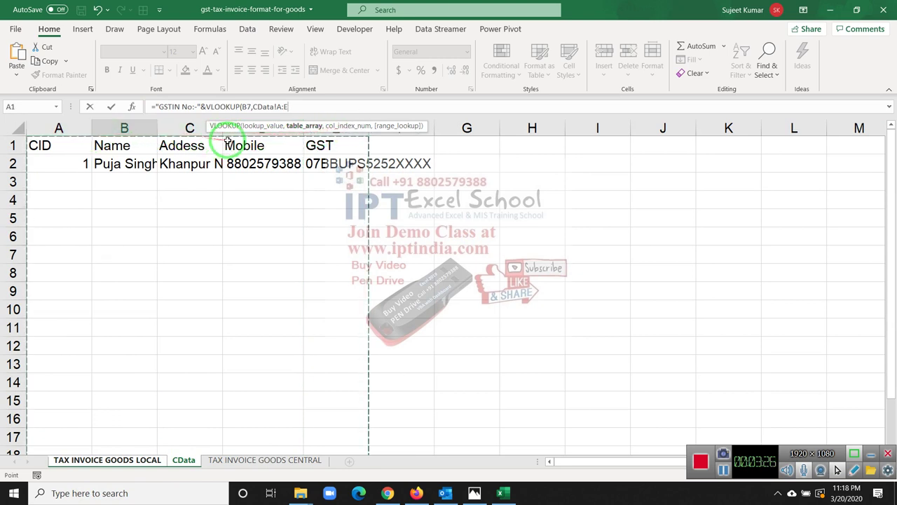
text(,)
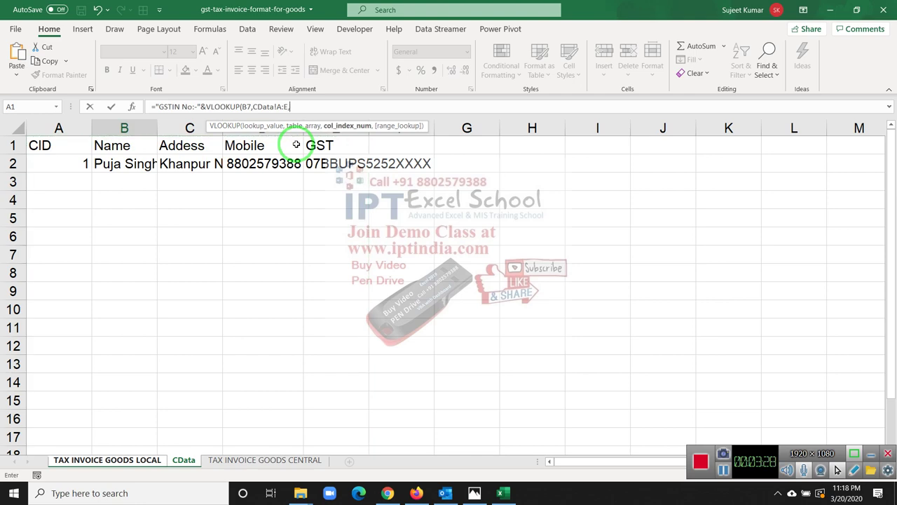
text(5,0)
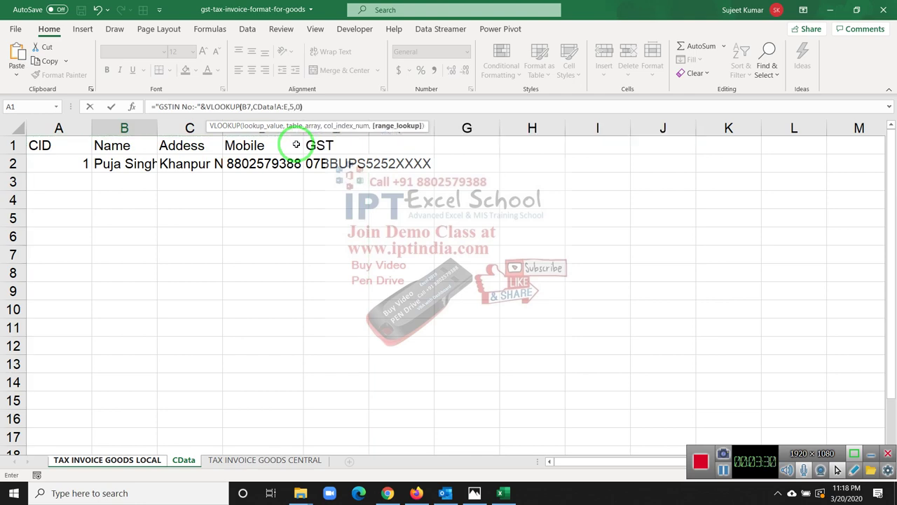
key(Return)
click(150, 293)
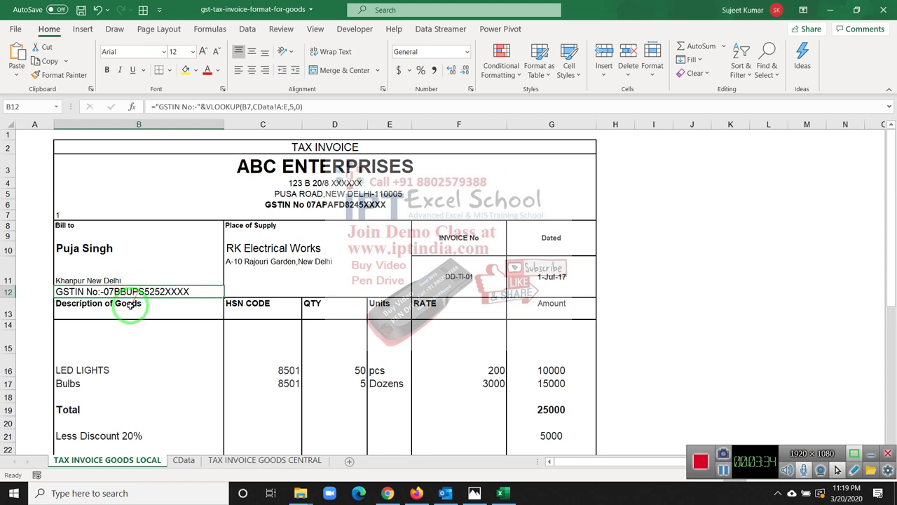
click(155, 264)
click(240, 229)
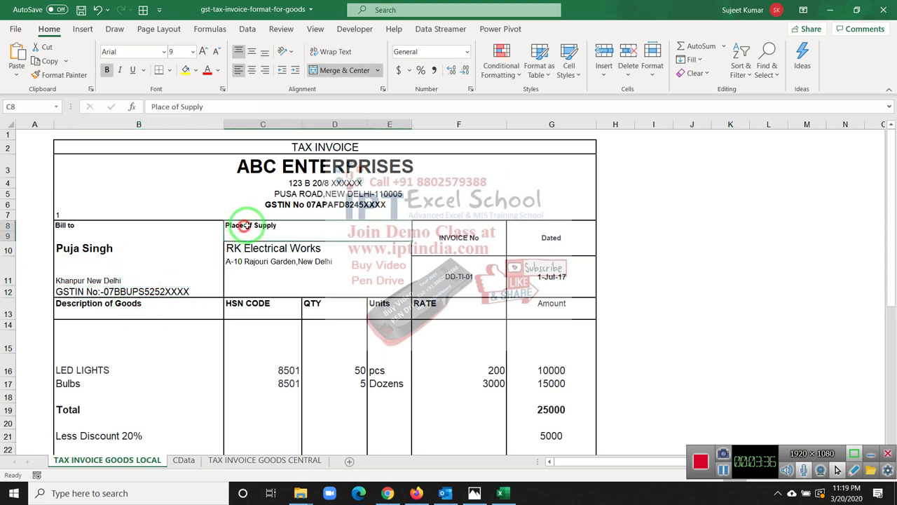
click(296, 251)
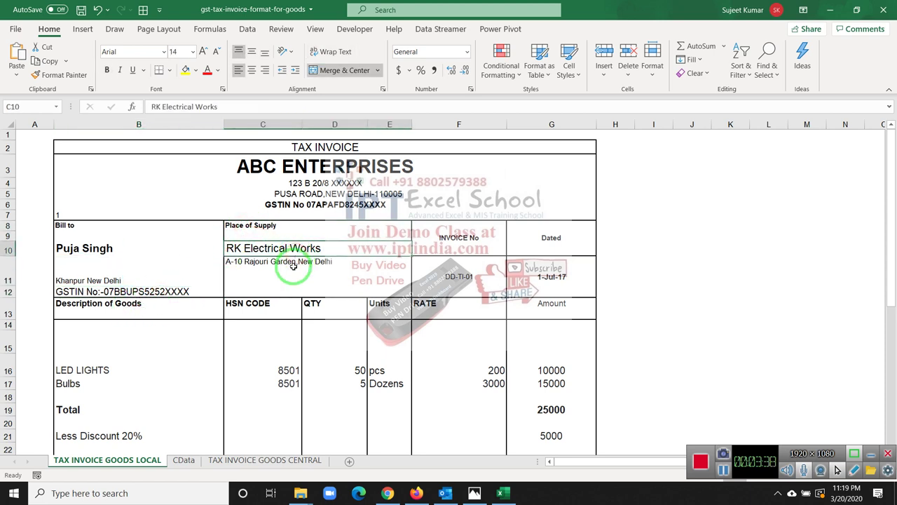
click(294, 270)
click(292, 249)
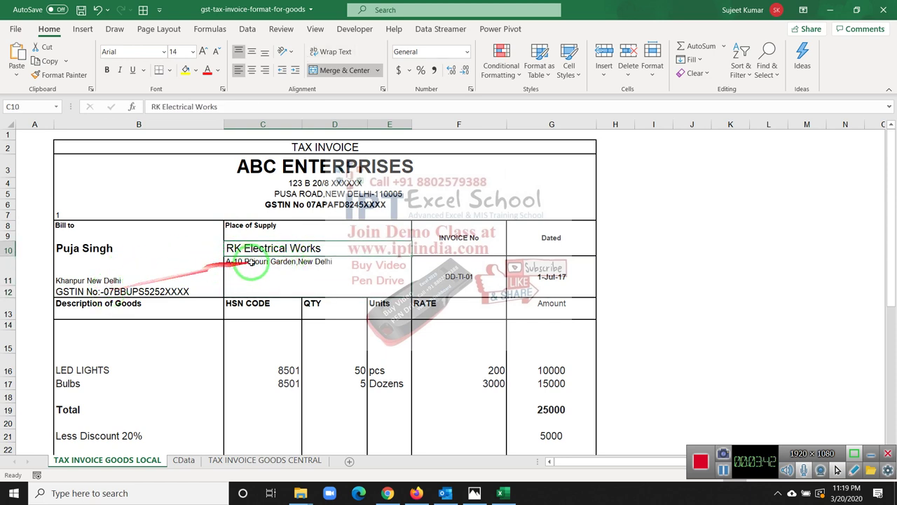
drag(118, 270, 162, 432)
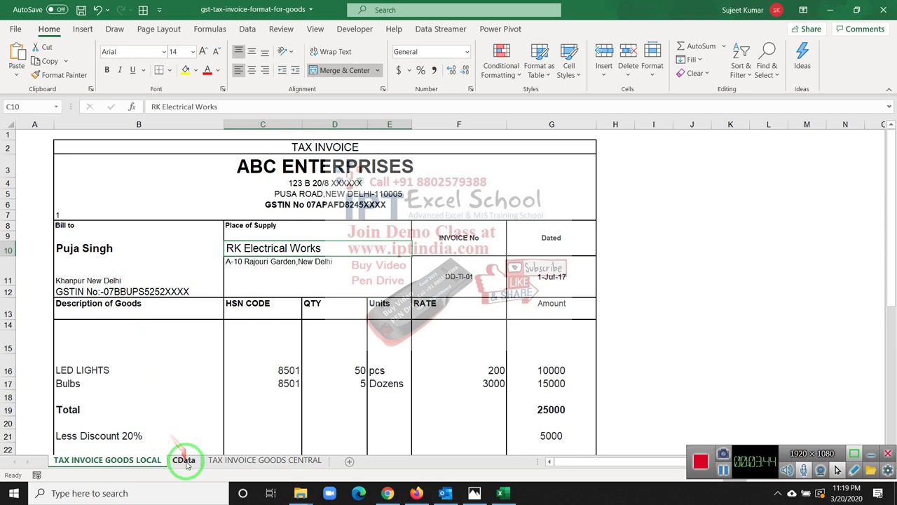
click(180, 461)
click(137, 462)
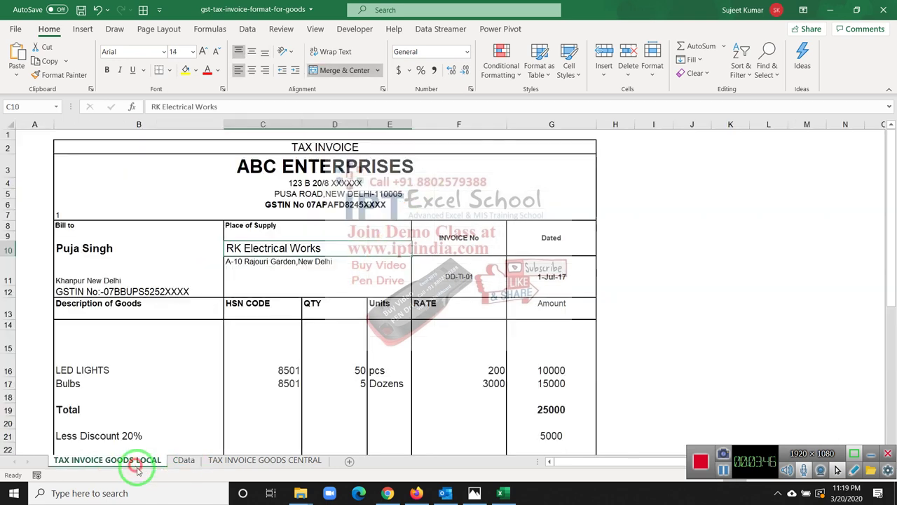
click(476, 275)
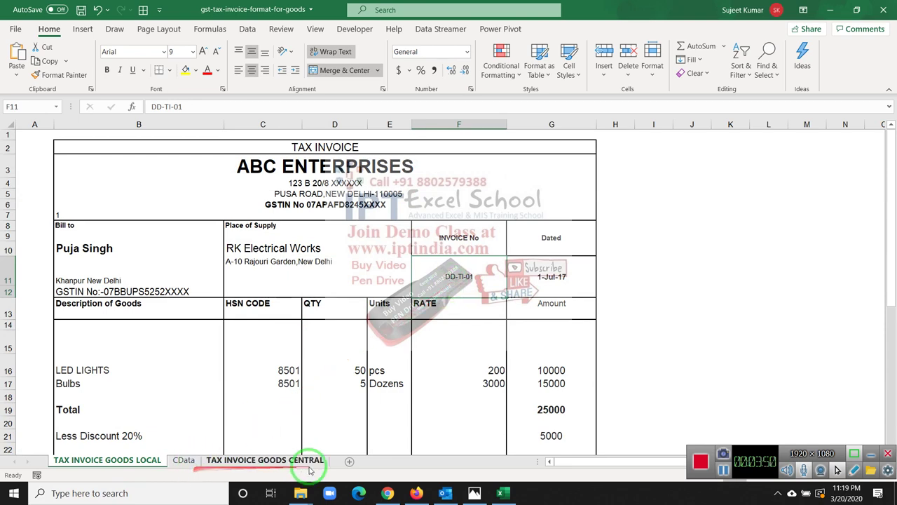
Step: Add a new worksheet named Sales
click(349, 461)
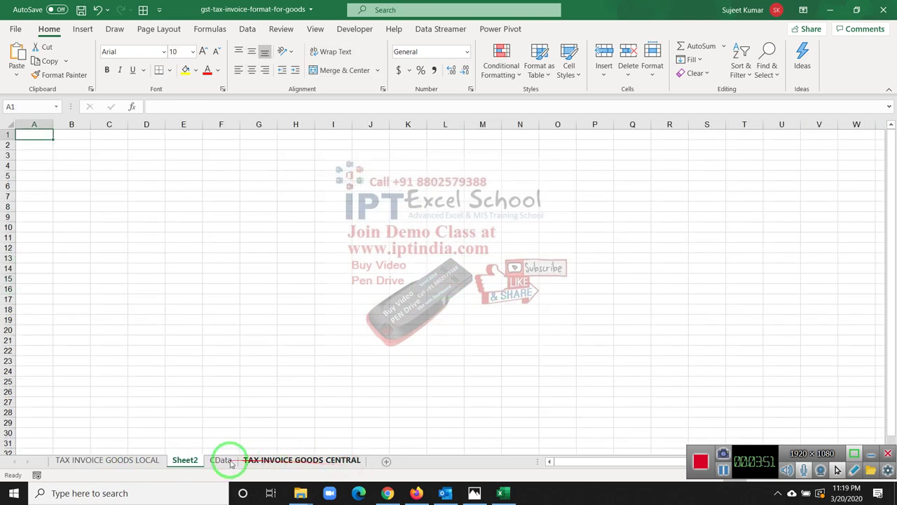
double_click(188, 460)
text(Sales)
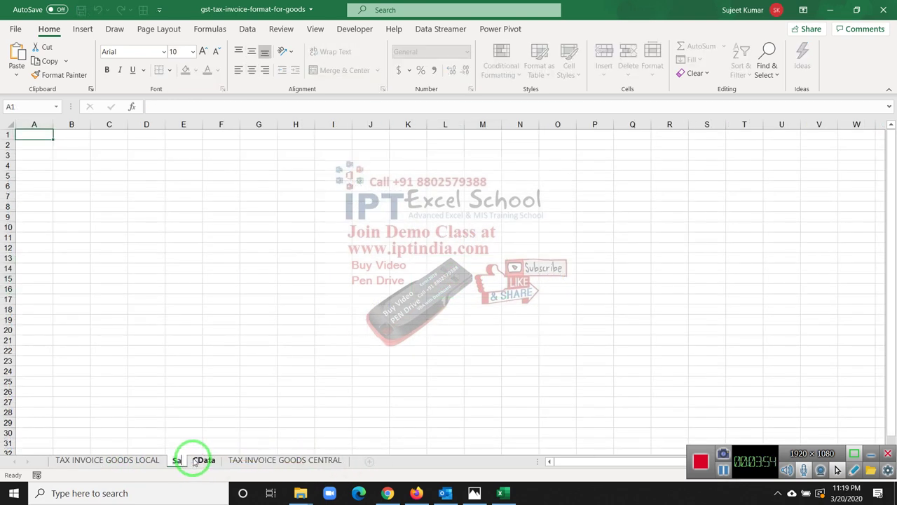
key(Return)
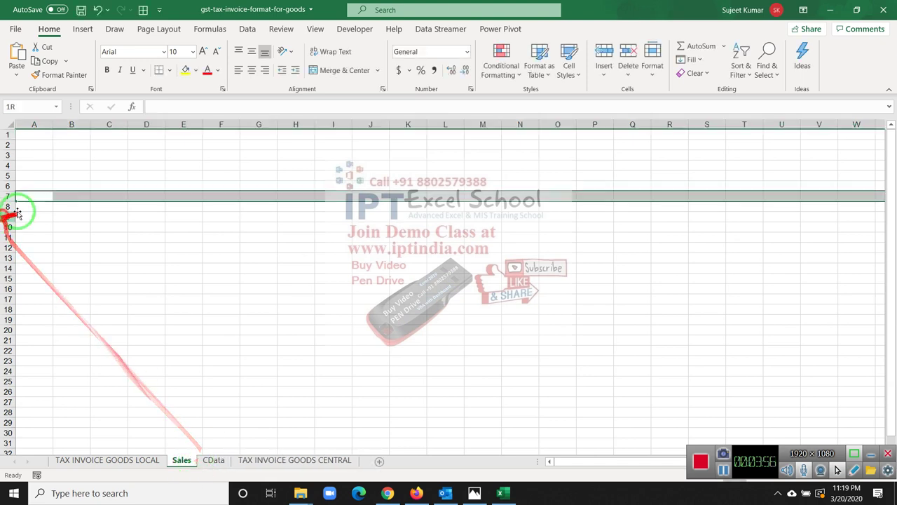
Step: Enter the INVoice heading in A1 of the Sales sheet
click(37, 138)
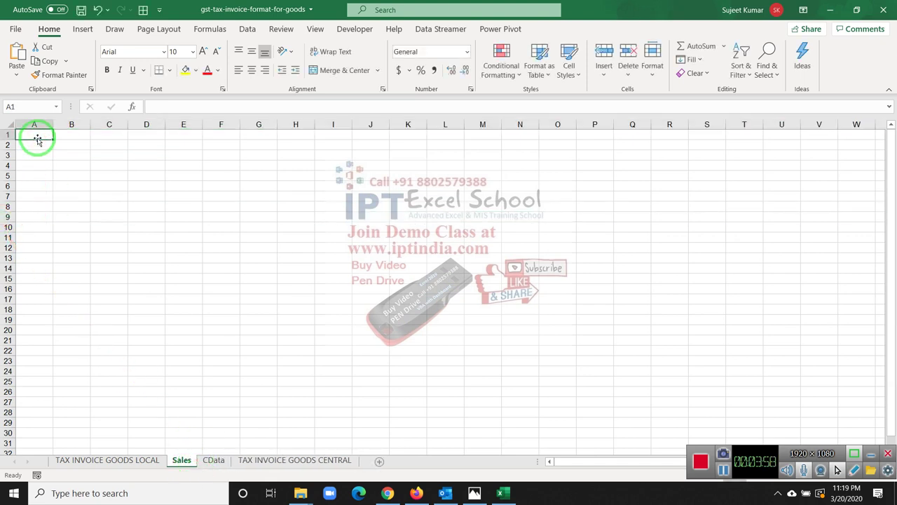
text(Sl)
key(Escape)
text(INViceID)
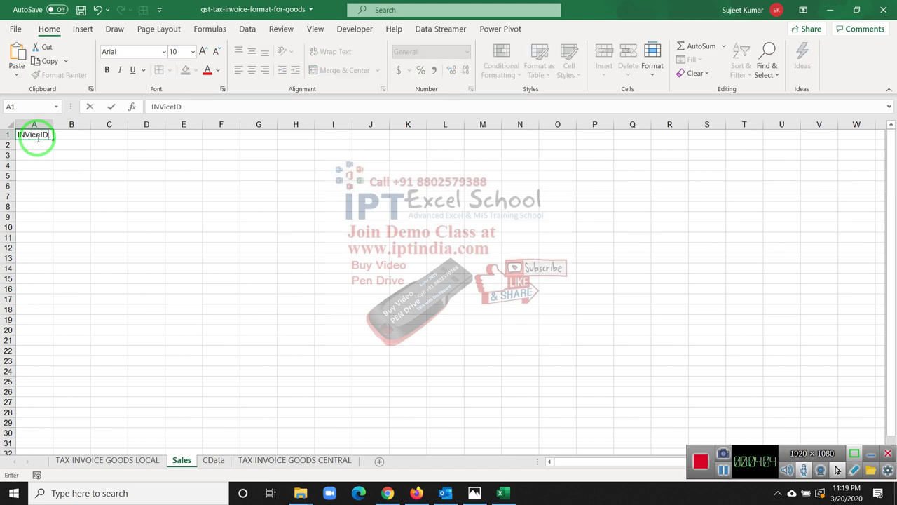
key(Return)
double_click(42, 135)
text(o)
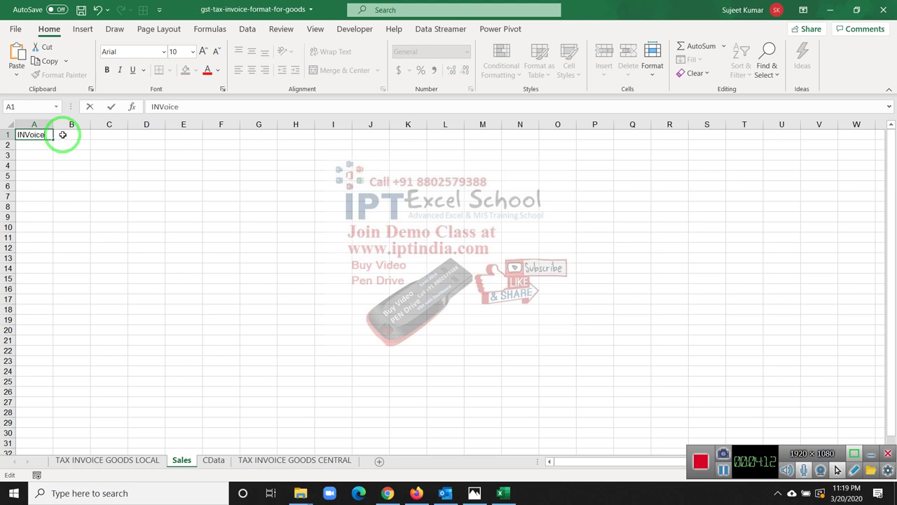
click(62, 134)
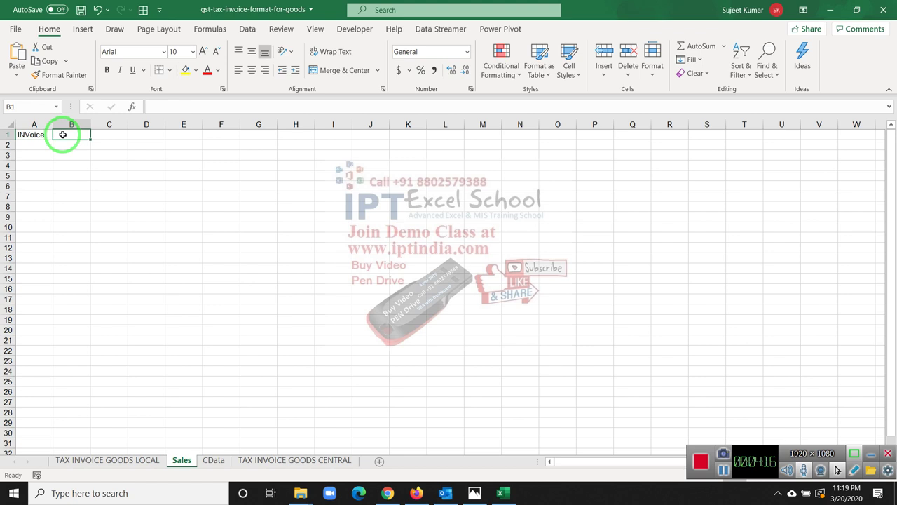
Step: Add the headings CID, Date and Qty in B1:D1
text(CID)
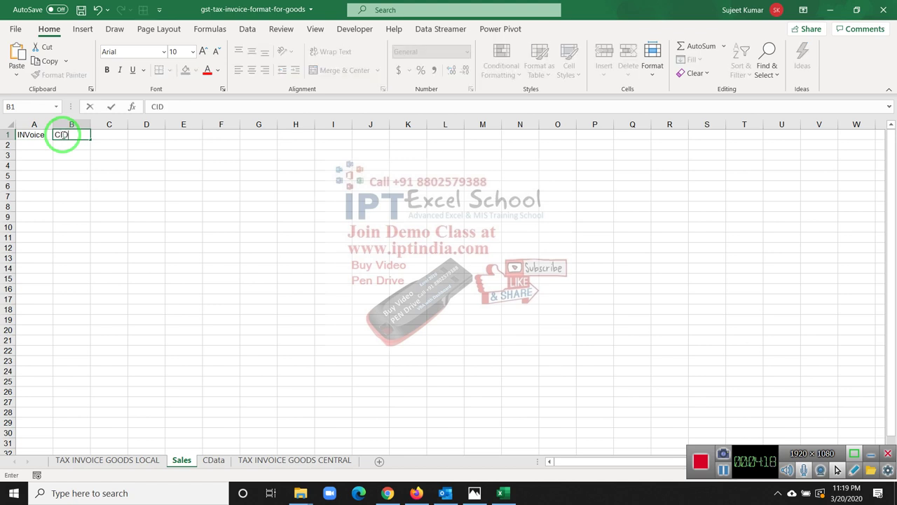
key(Tab)
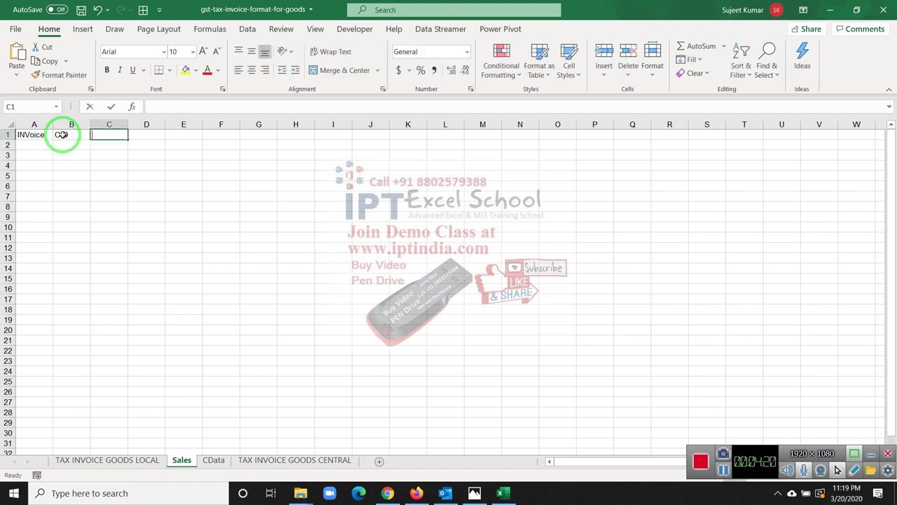
text(Date)
key(Tab)
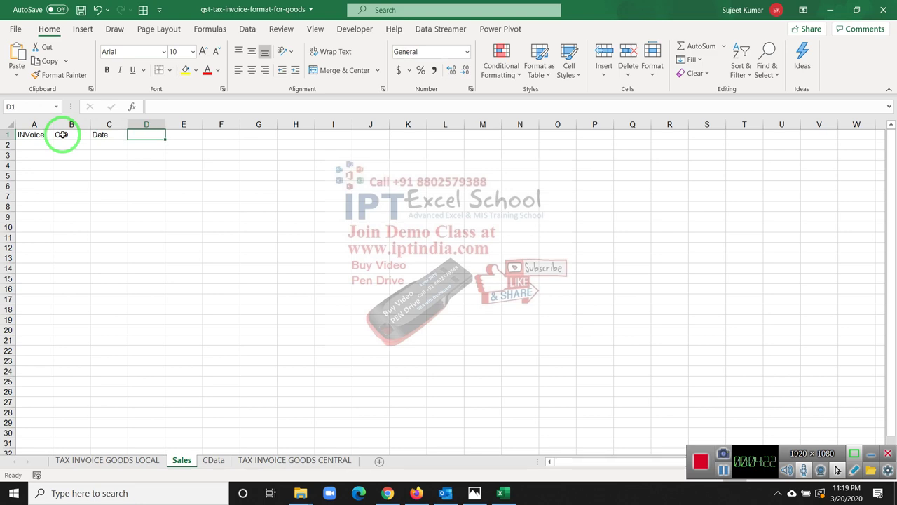
text(Qty)
key(Tab)
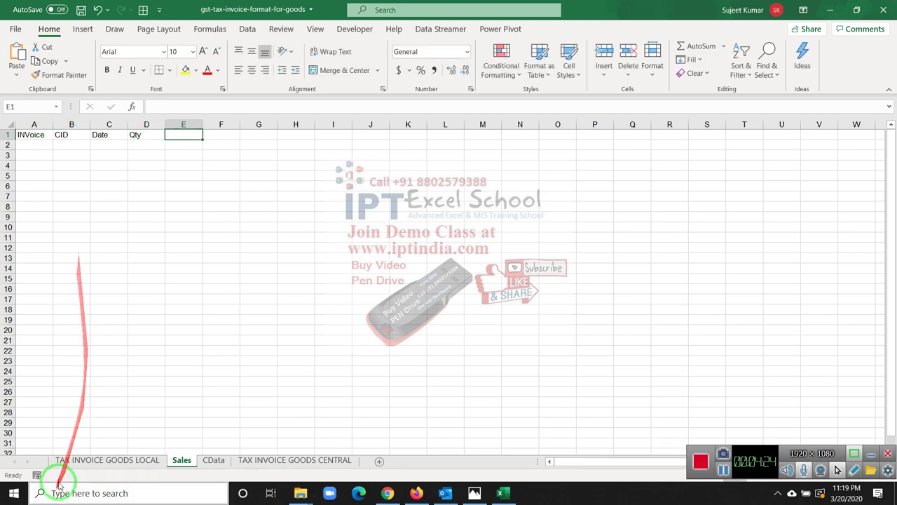
Step: Compare the invoice date with the Qty heading in D1, then select invoice number cell F11
click(98, 460)
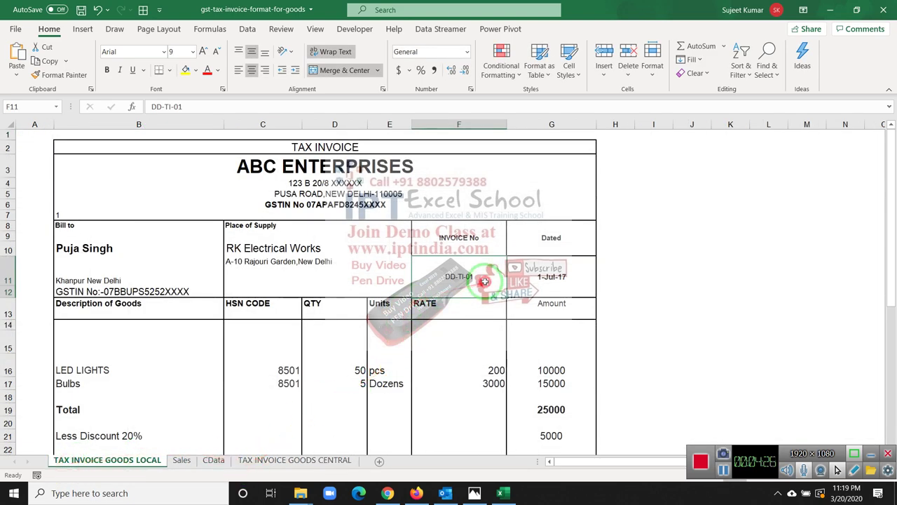
click(574, 279)
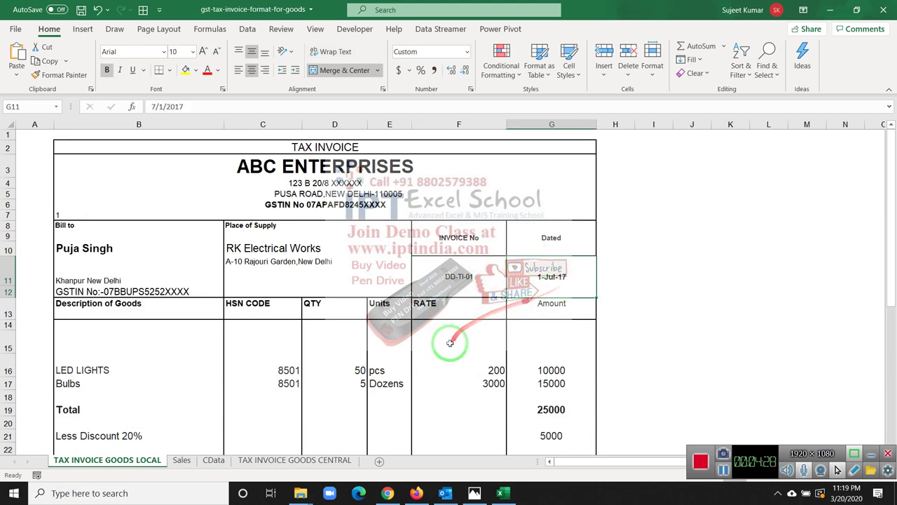
click(182, 460)
click(139, 135)
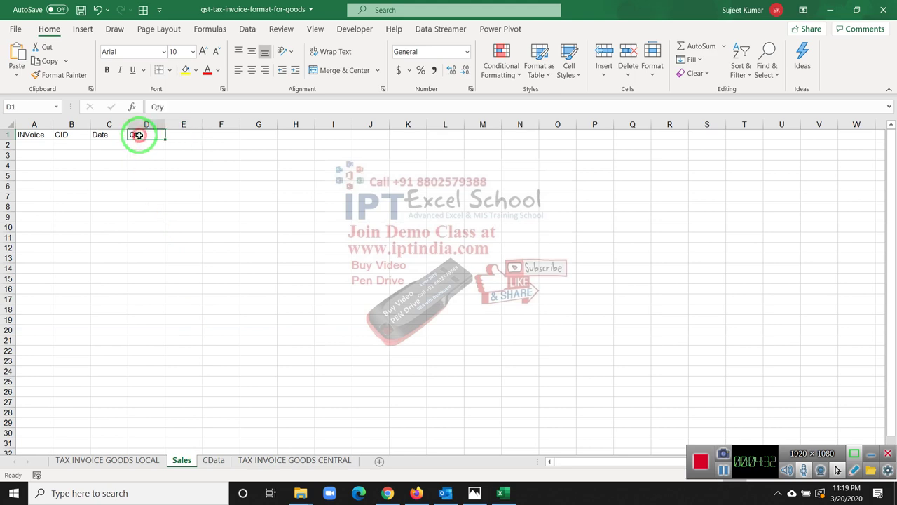
click(105, 461)
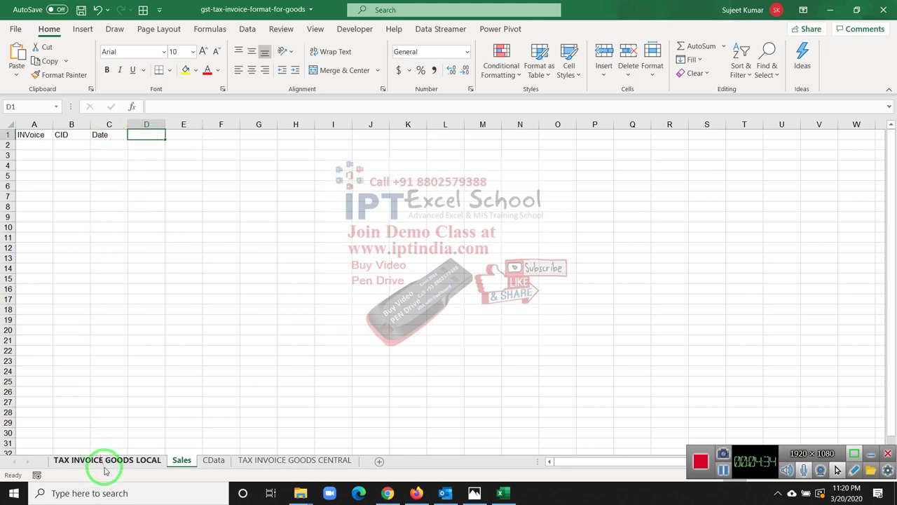
click(459, 278)
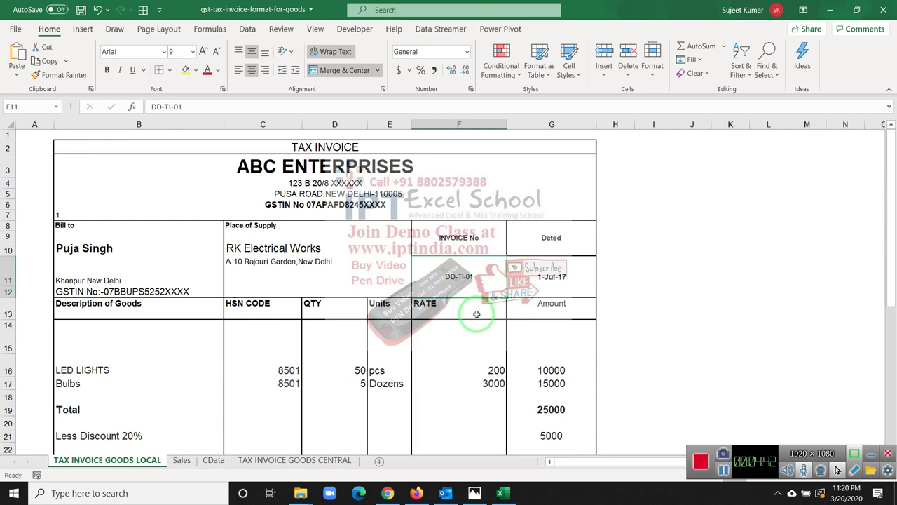
Step: Enter =MAX(Sales!A:A)+1 in F11 so the invoice number auto-increments
key(Up)
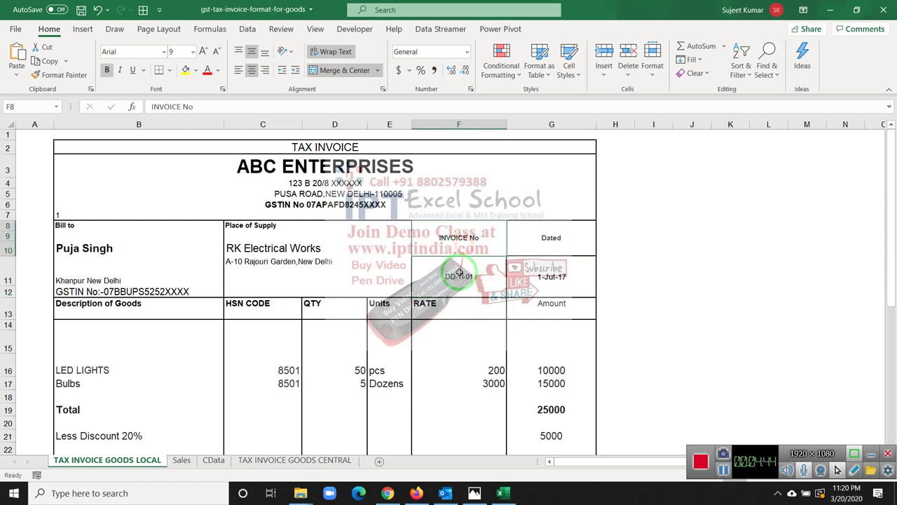
key(Down)
scroll(458, 284, down, 1)
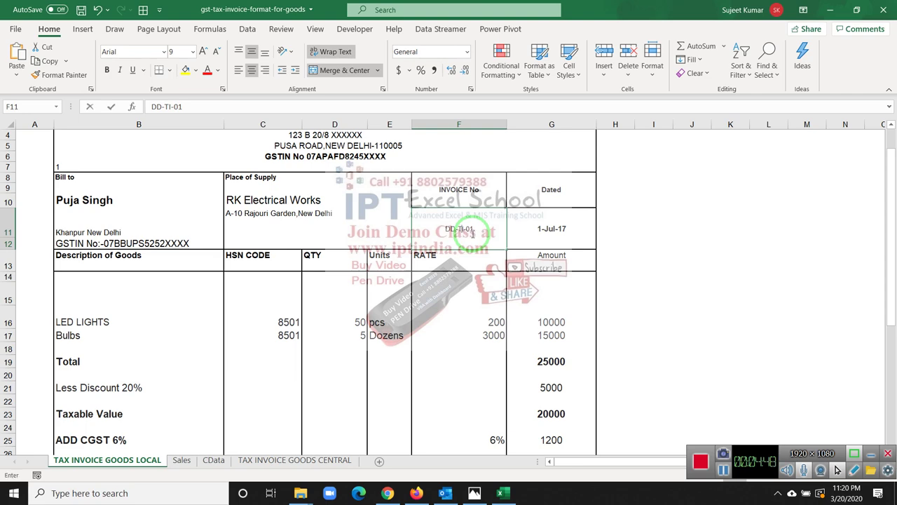
text(=max)
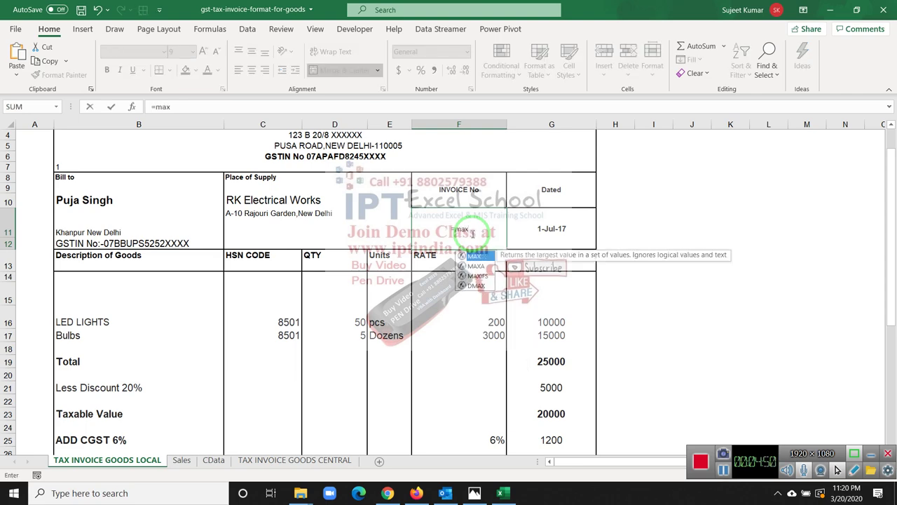
key(Tab)
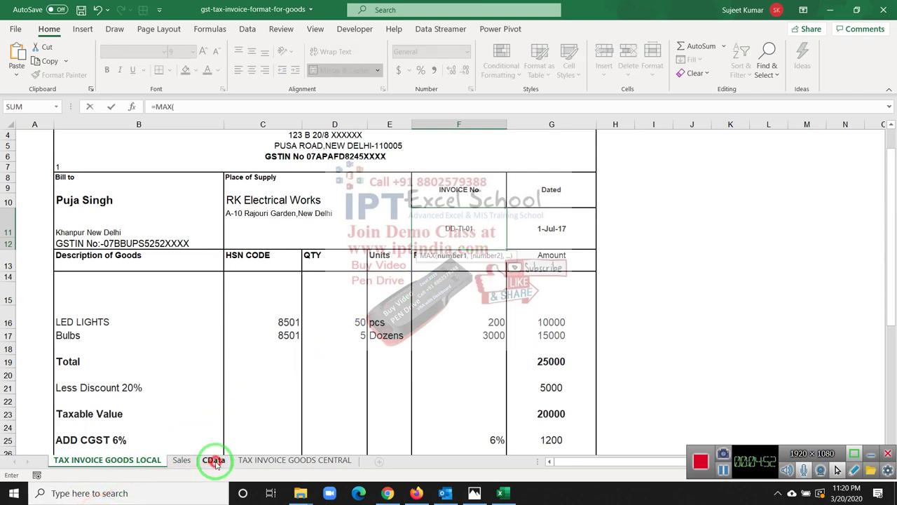
click(214, 461)
click(183, 461)
click(36, 125)
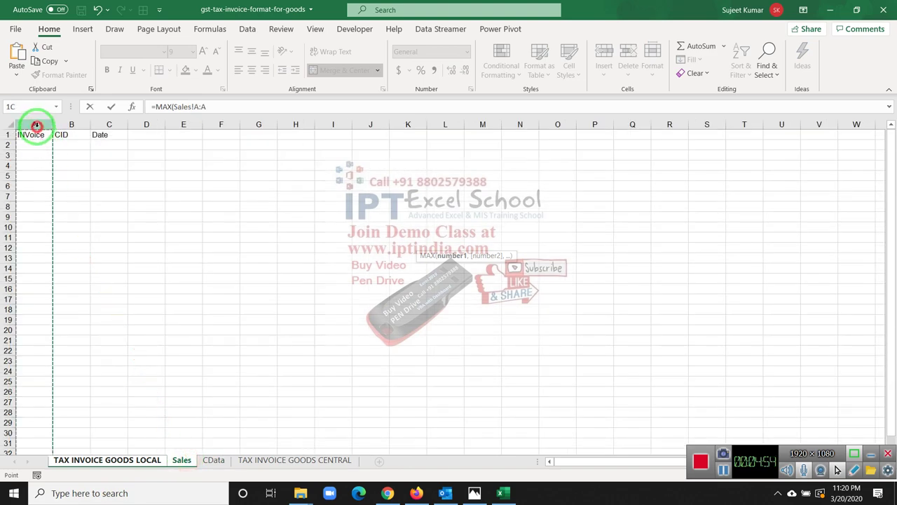
text()+1)
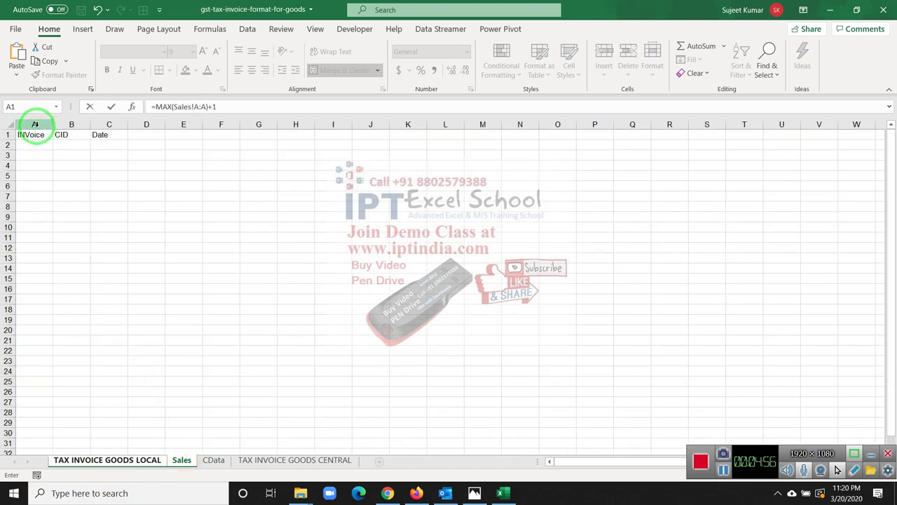
key(Return)
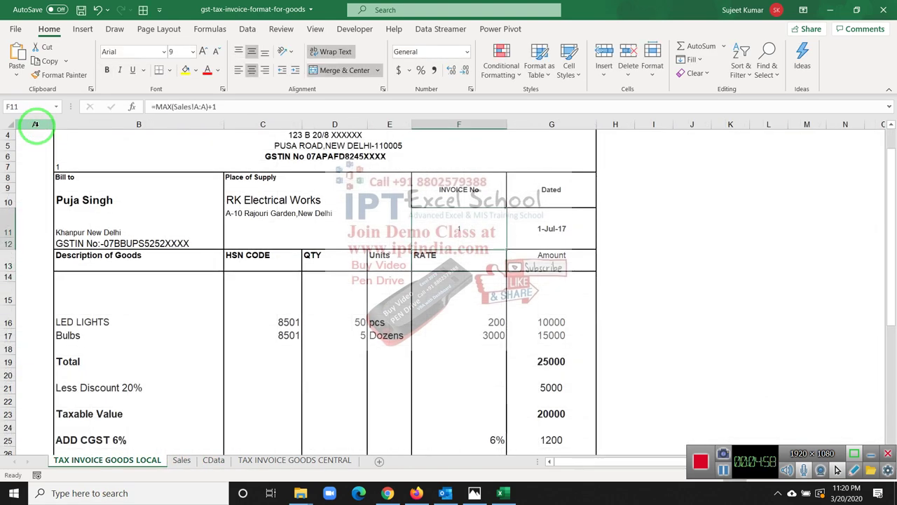
Step: Enter =TODAY() in G11 for the invoice date
key(Right)
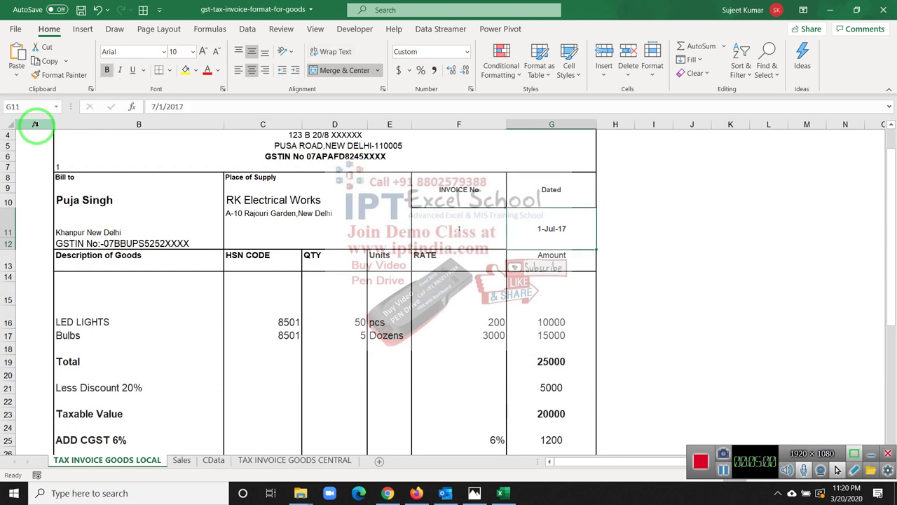
text(=toda)
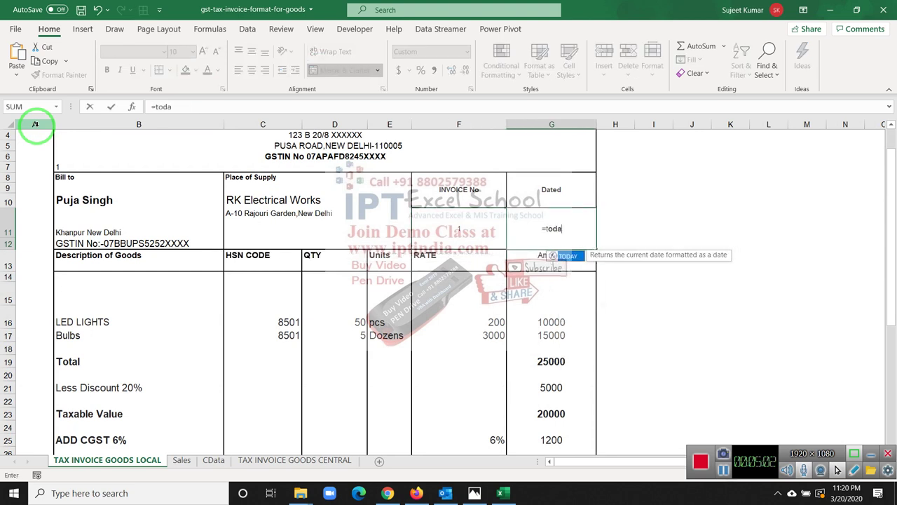
key(Tab)
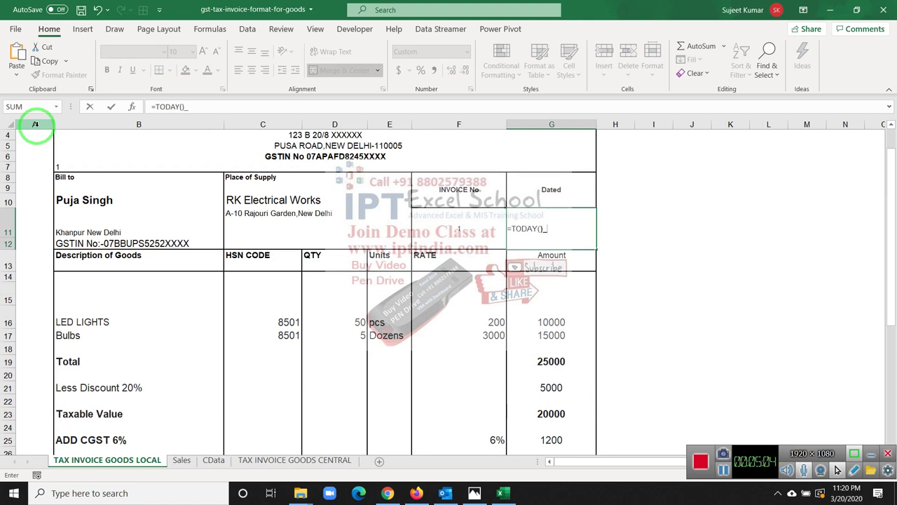
key(ctrl+Return)
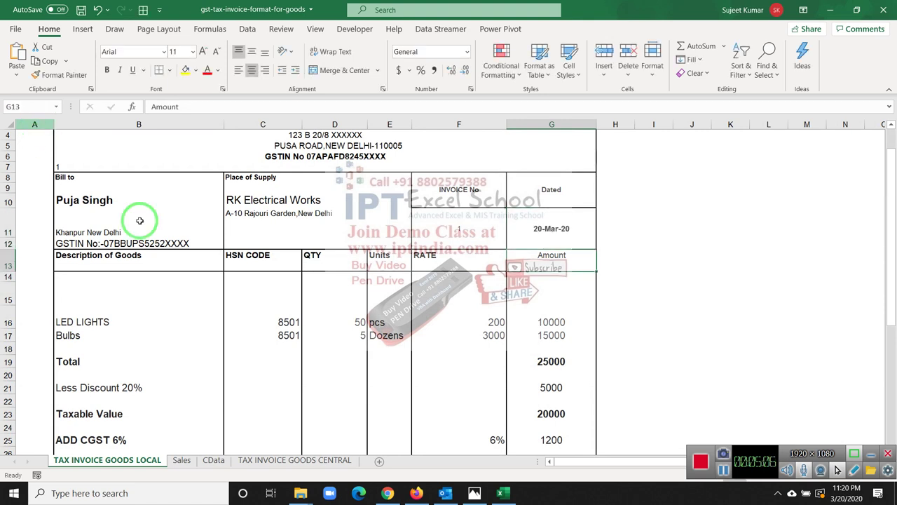
click(563, 230)
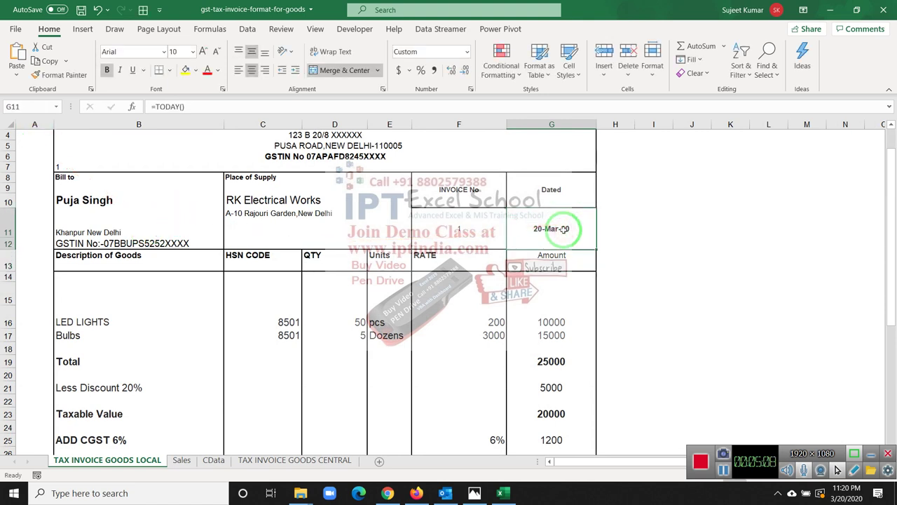
click(164, 283)
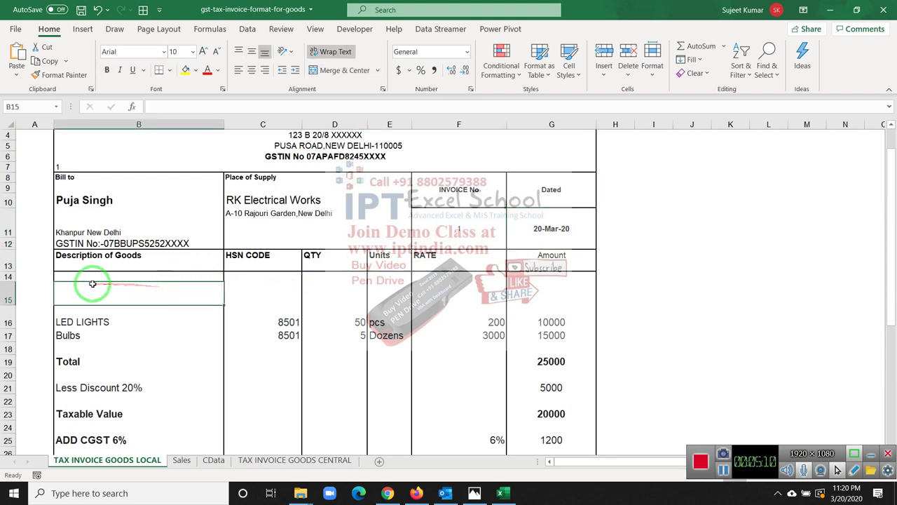
click(96, 323)
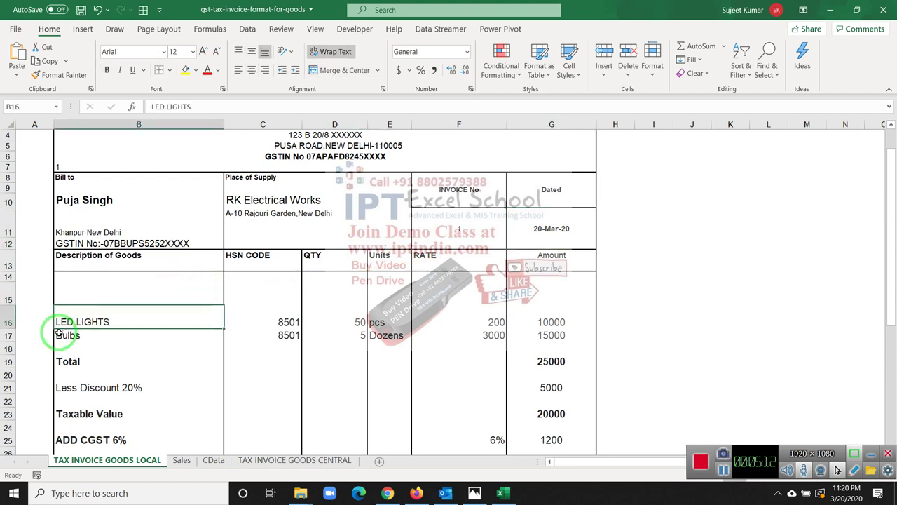
click(59, 335)
click(80, 323)
click(84, 297)
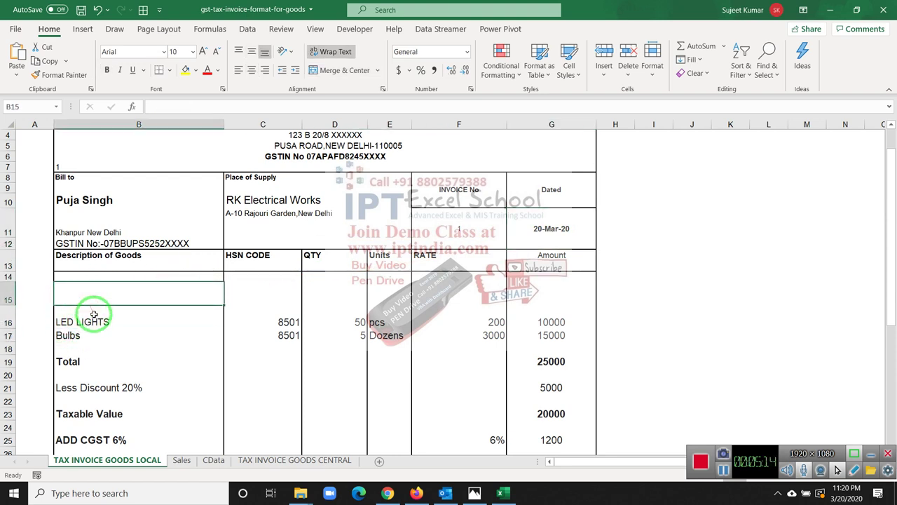
scroll(93, 314, down, 2)
click(76, 259)
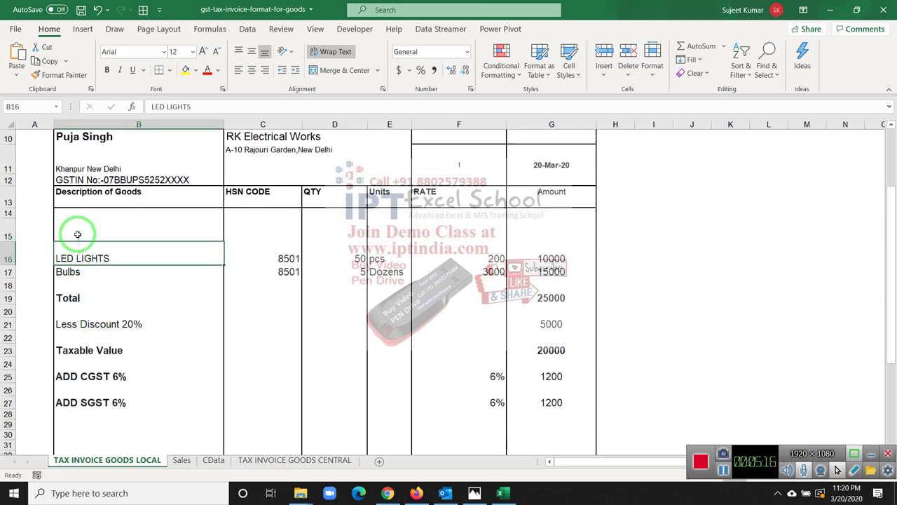
click(77, 230)
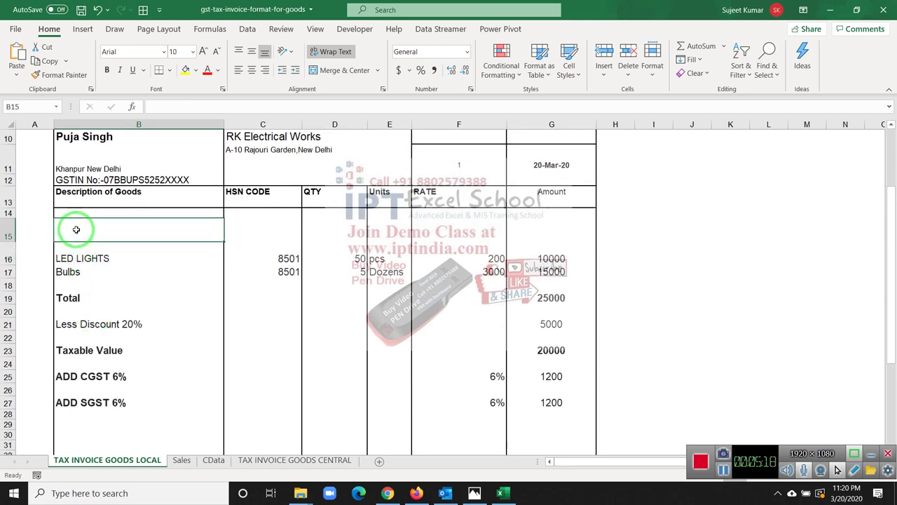
drag(76, 230, 547, 271)
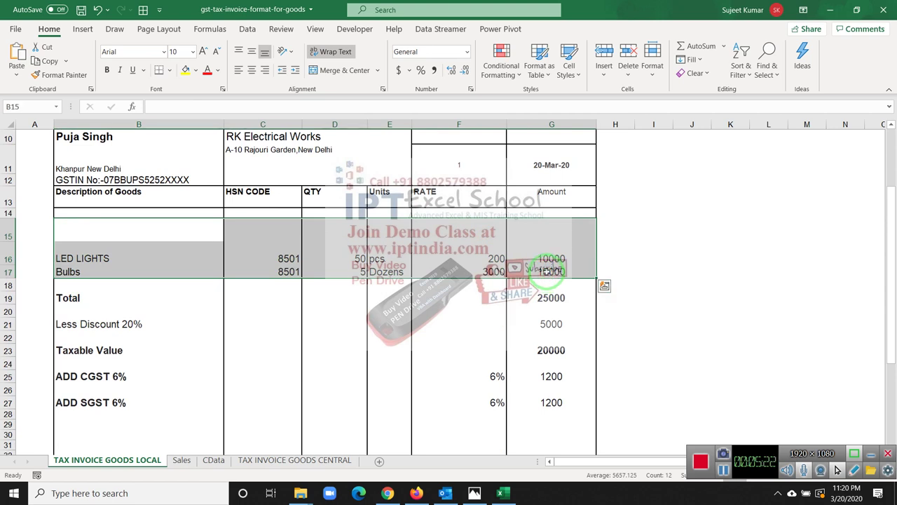
key(Delete)
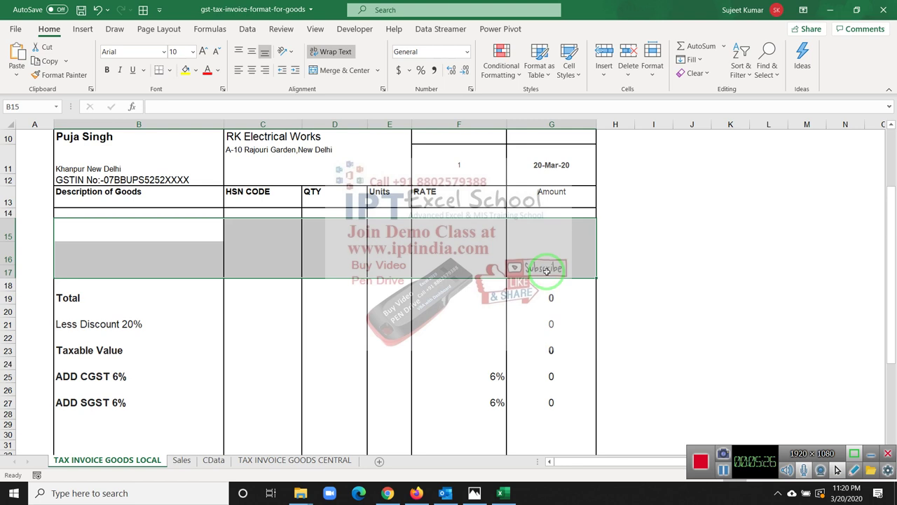
key(Down)
key(Down)
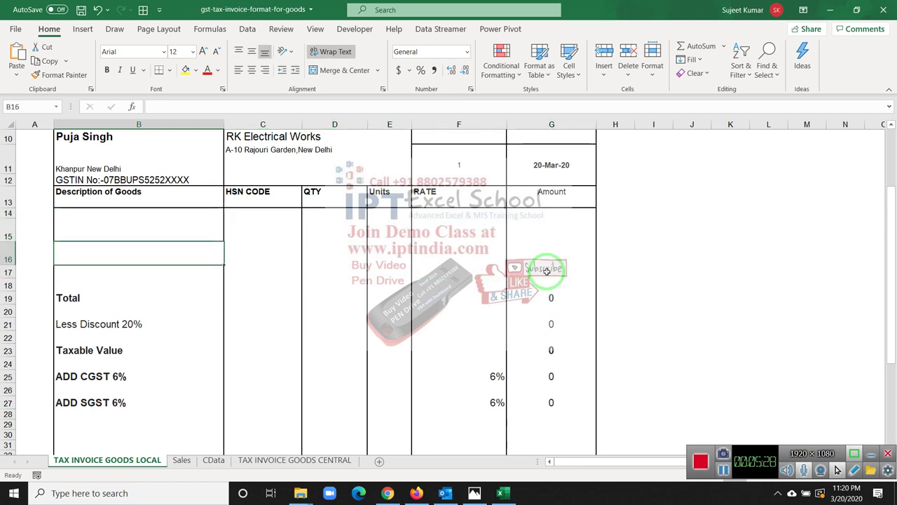
key(Down)
key(Down)
key(Up)
key(Up)
key(Up)
key(Up)
key(Right)
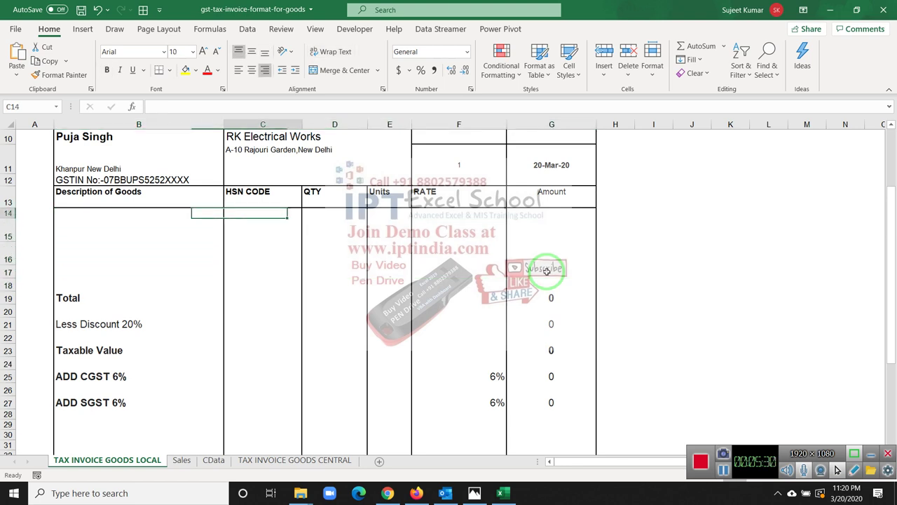
key(Down)
key(Up)
key(Down)
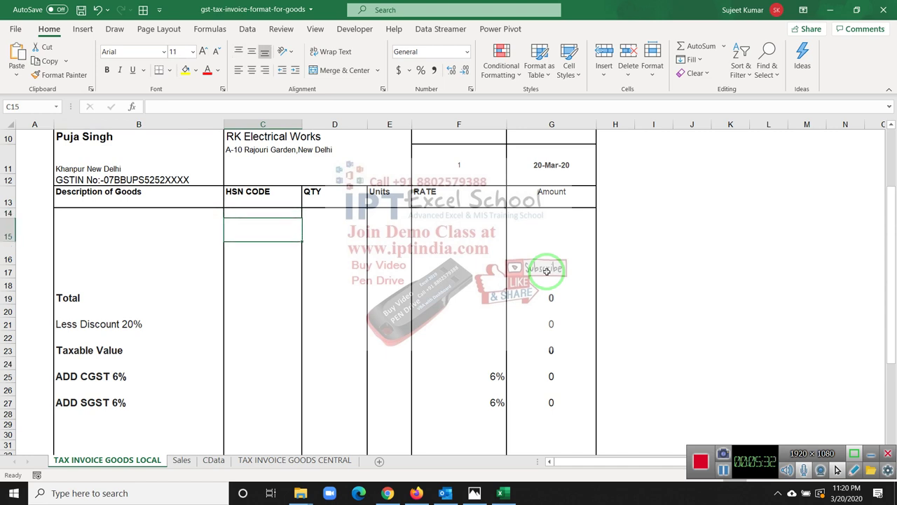
key(Down)
key(Down)
key(Up)
key(Up)
key(Up)
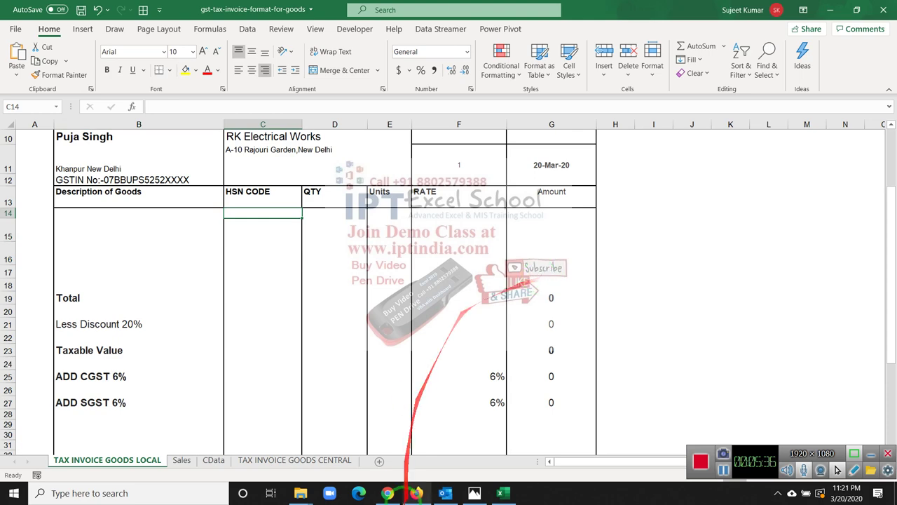
Step: Insert a new worksheet and rename it PData
click(379, 461)
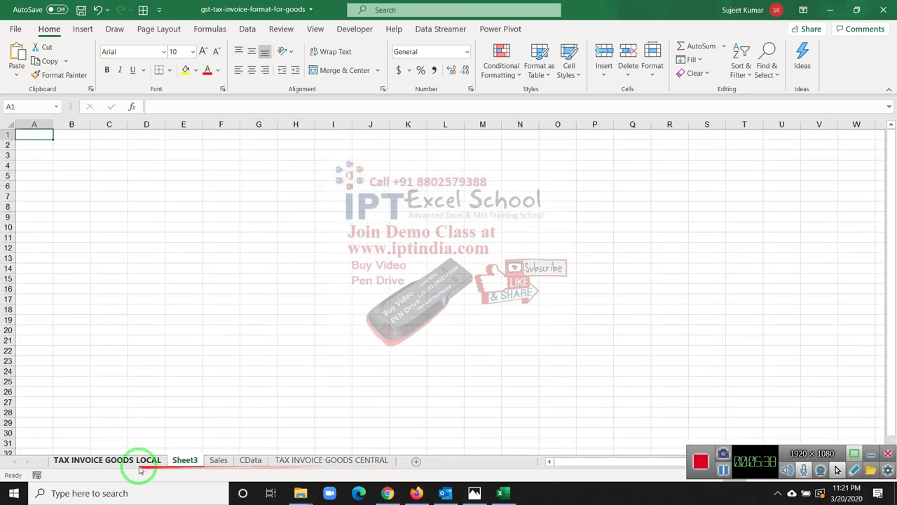
drag(183, 457, 183, 456)
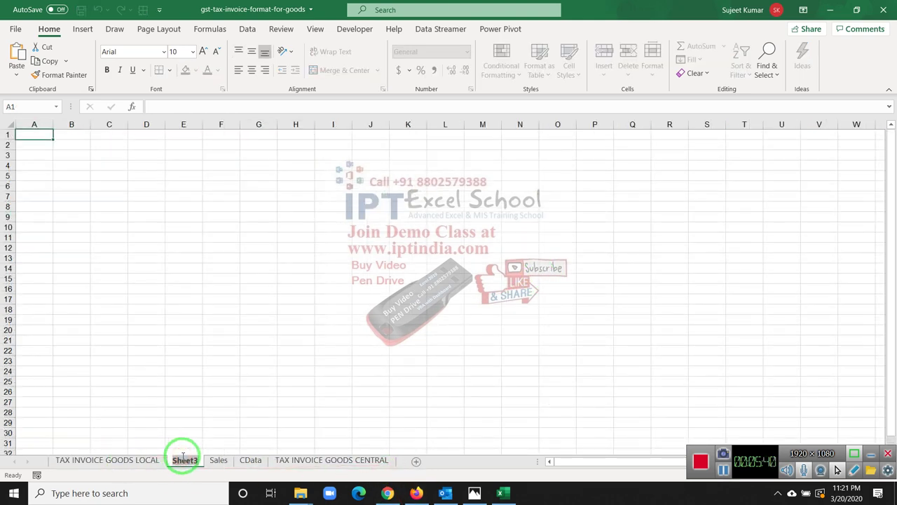
text(PD)
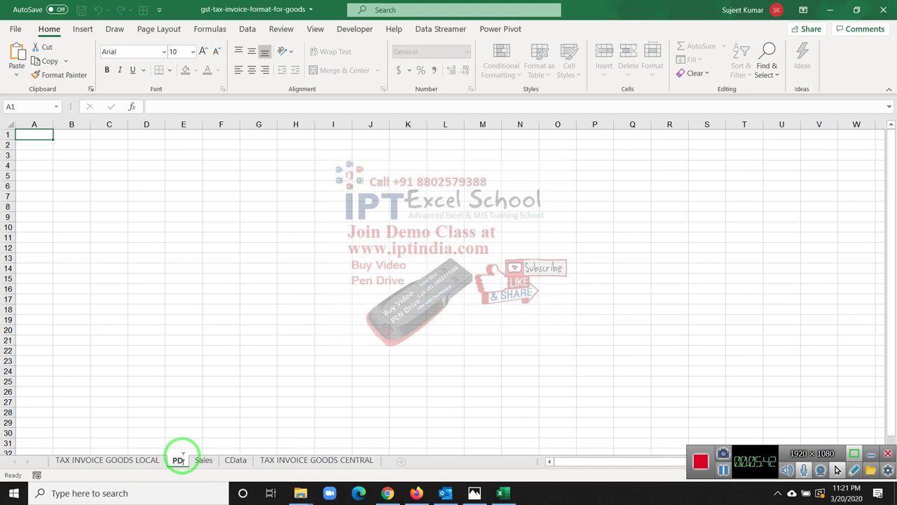
text(ata)
click(108, 257)
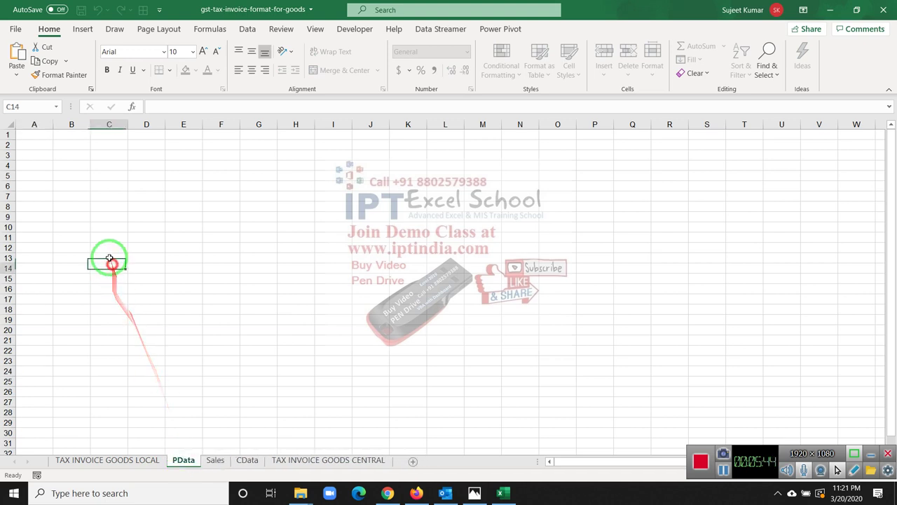
Step: Enter the headers PID, Name and MRP in A1:C1 of PData
click(41, 136)
text(PID)
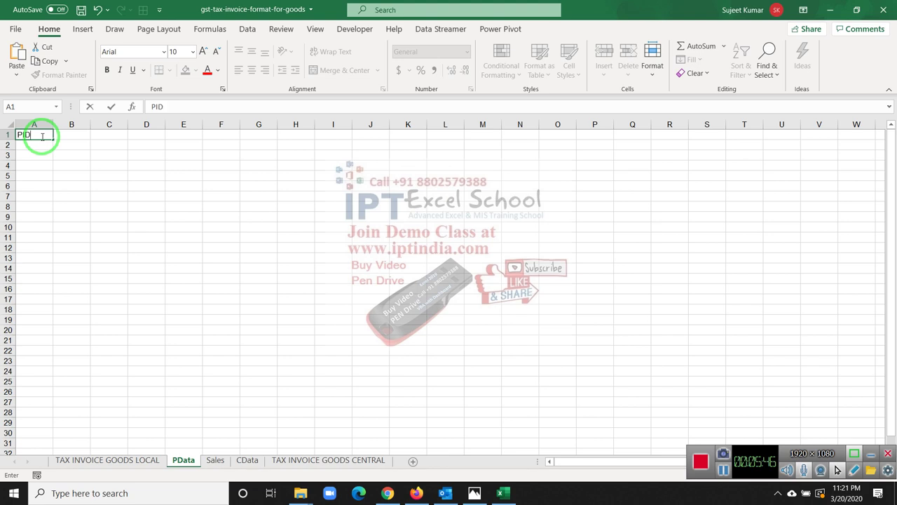
key(Tab)
text(Nam)
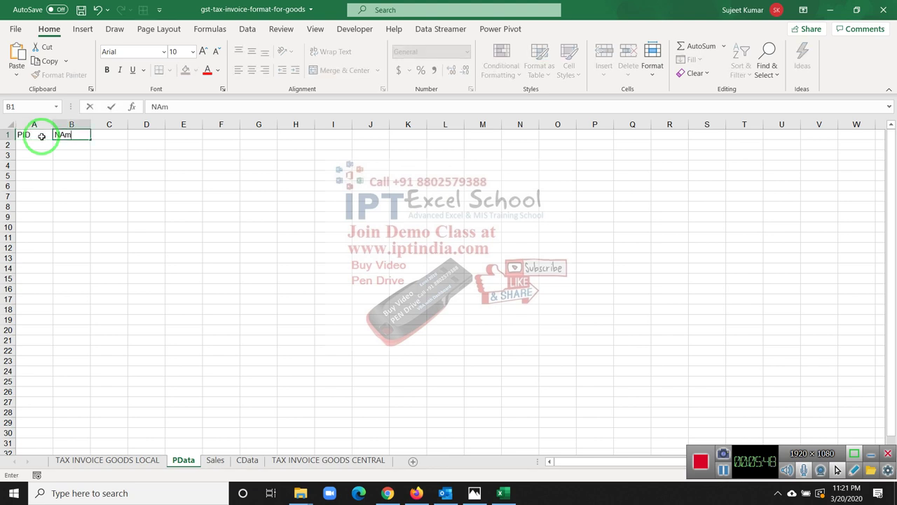
text(e)
key(Tab)
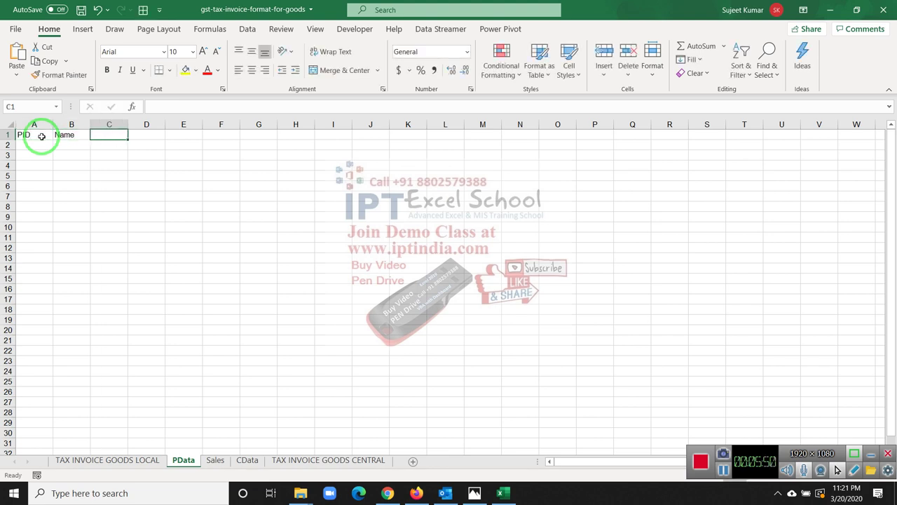
text(MRP)
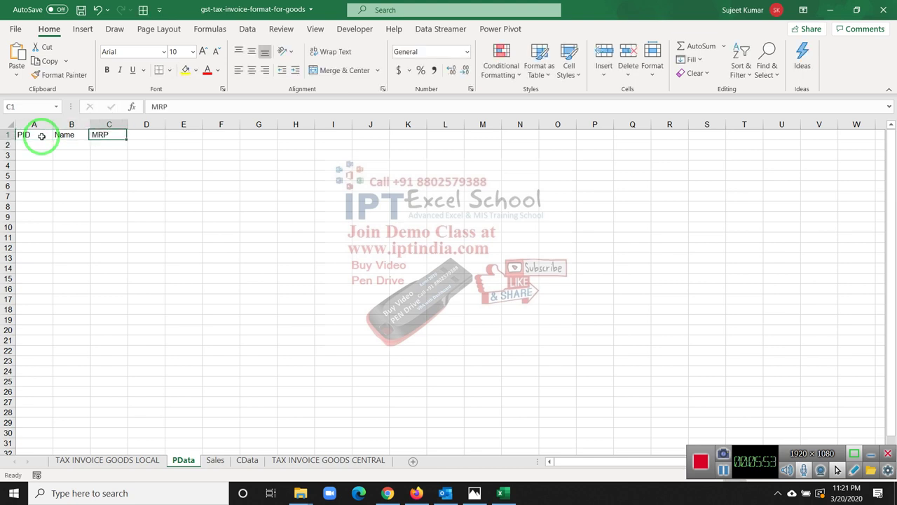
key(Tab)
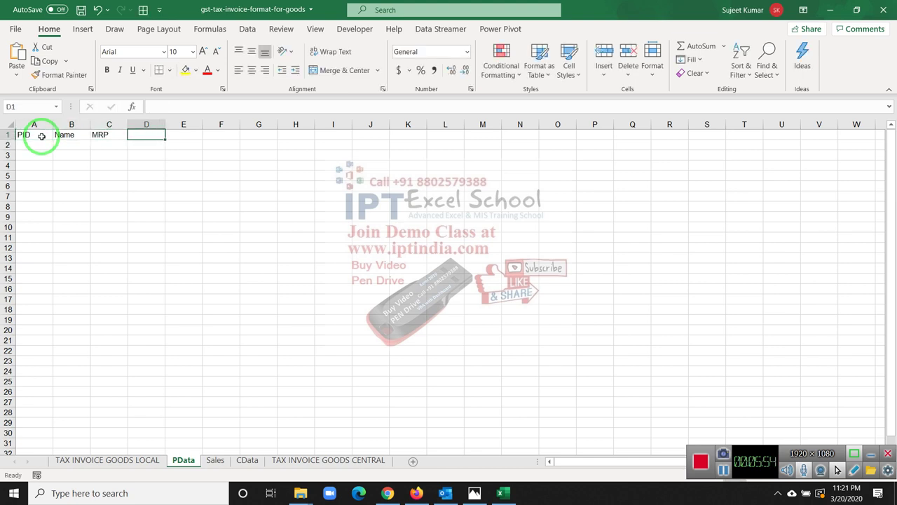
text(Dis)
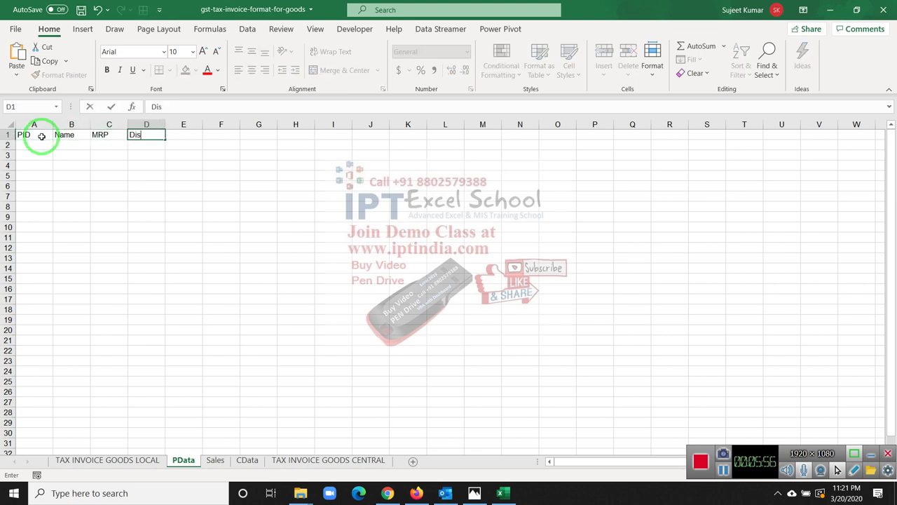
key(Escape)
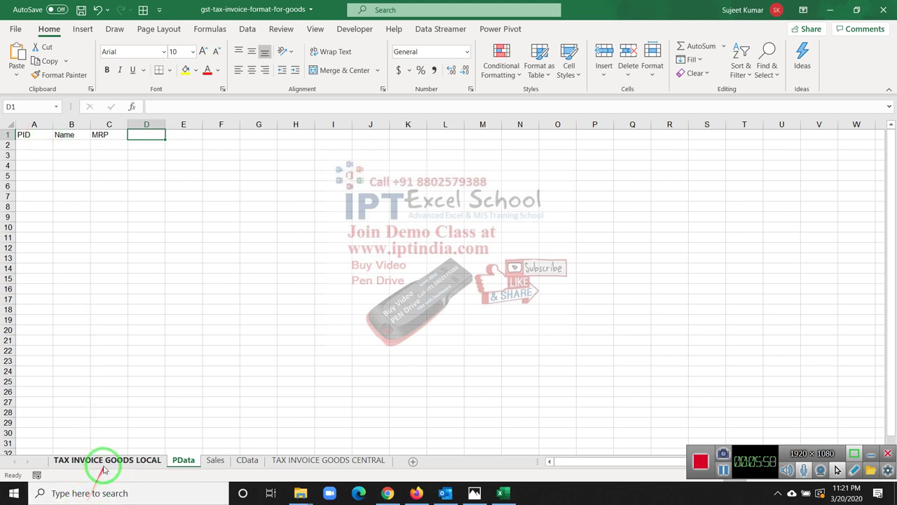
click(102, 463)
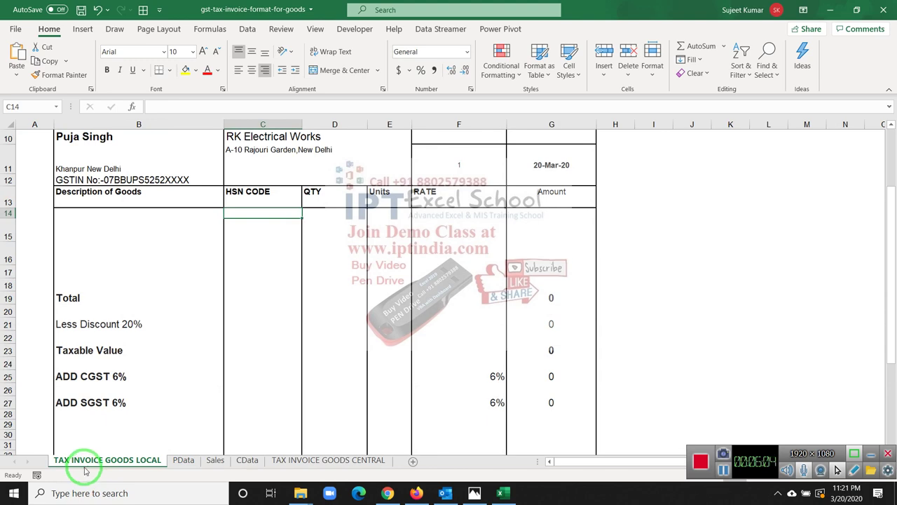
click(178, 462)
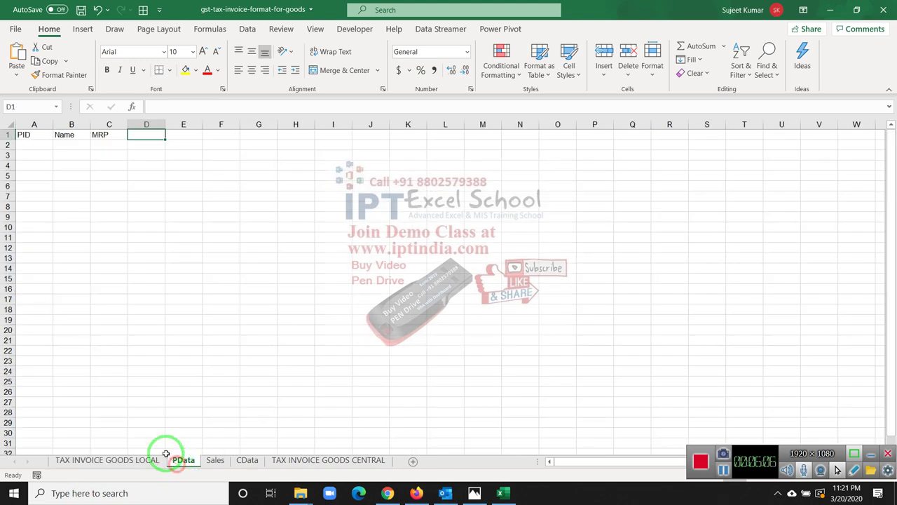
Step: Add the first product row: 1, DVD, 562
click(26, 142)
text(1)
key(Tab)
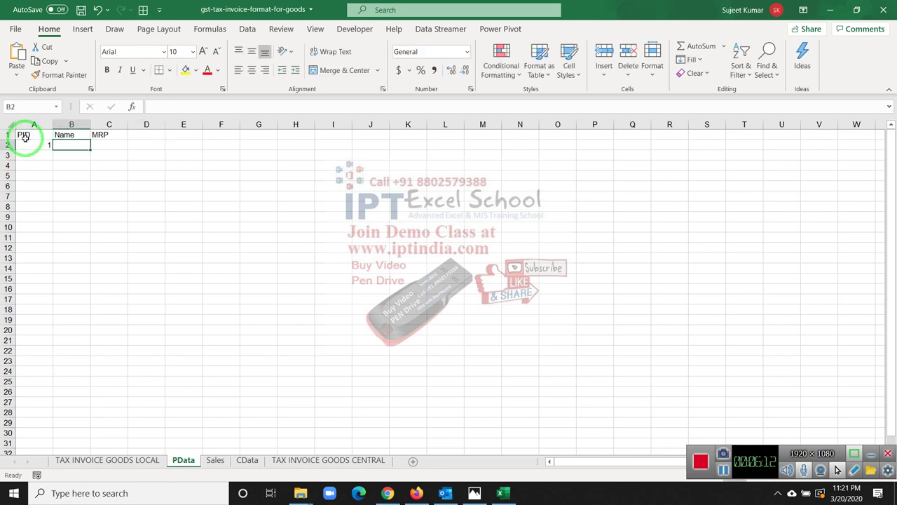
text(DVD)
key(Tab)
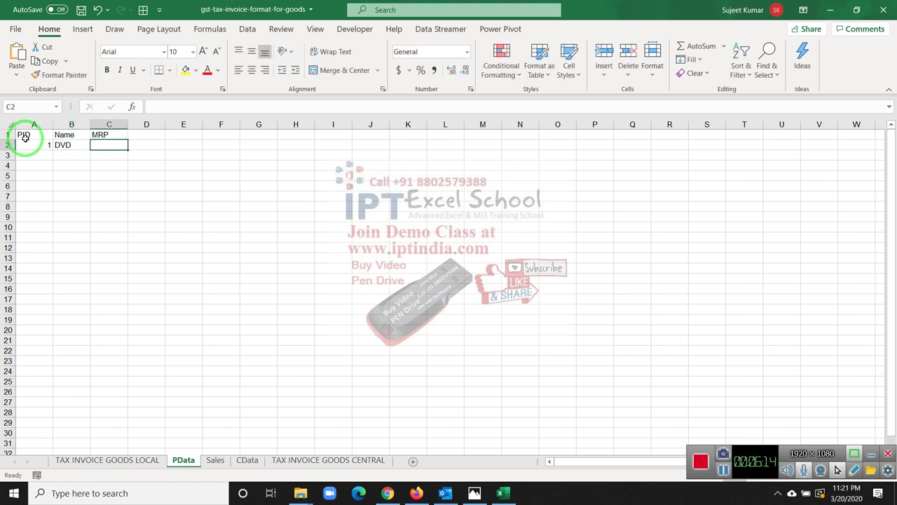
text(562)
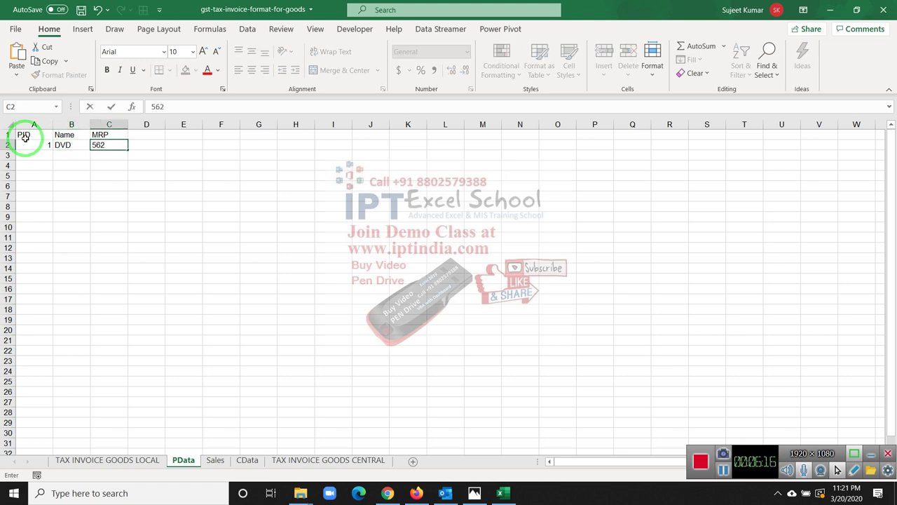
key(Return)
Step: On the invoice sheet, enter product id 1 in C15
click(90, 459)
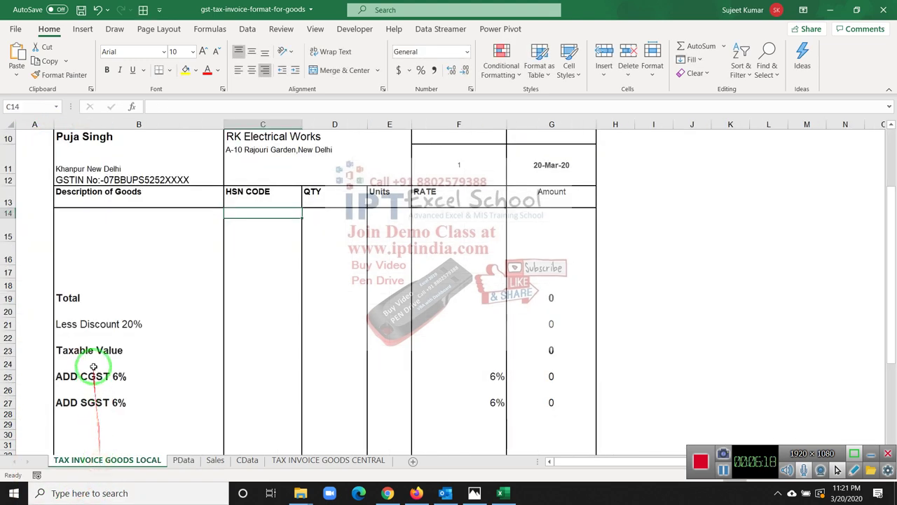
key(Down)
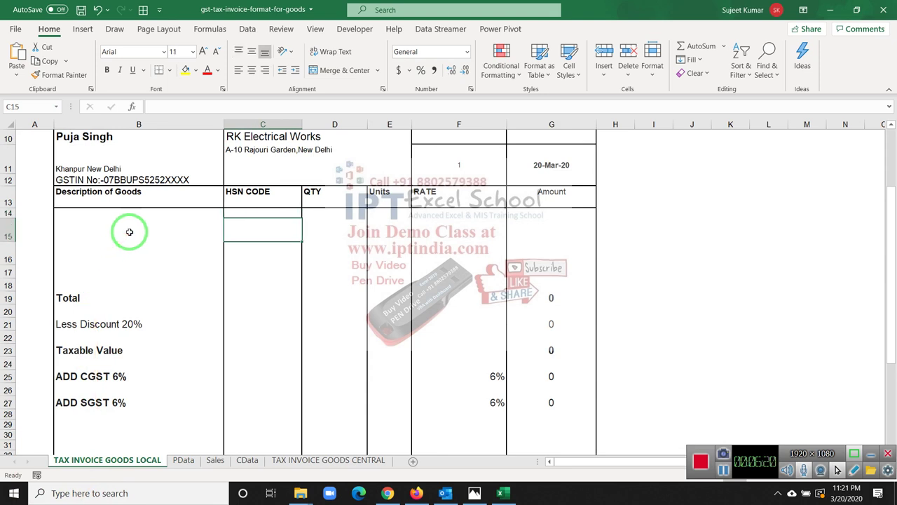
text(1)
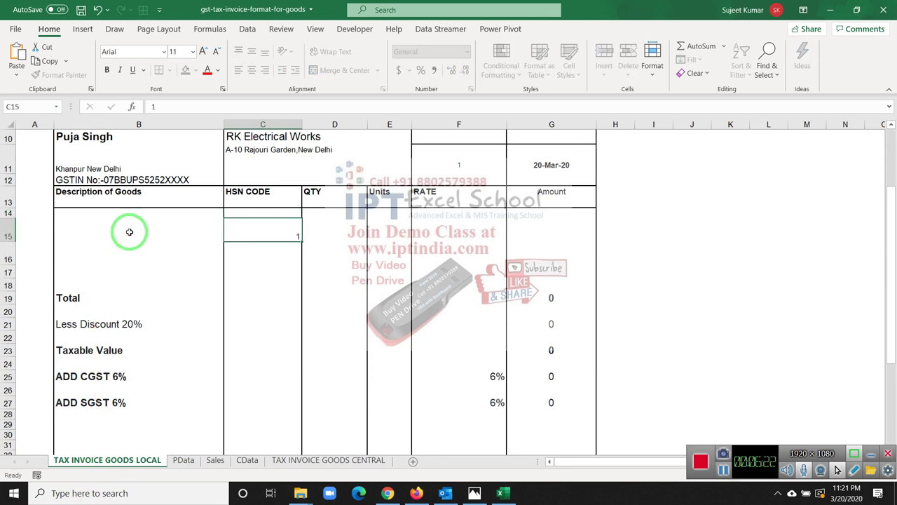
click(128, 232)
Step: Enter =VLOOKUP(C15,PData!A:C,2,0) in B15 to show the product name DVD
text(=)
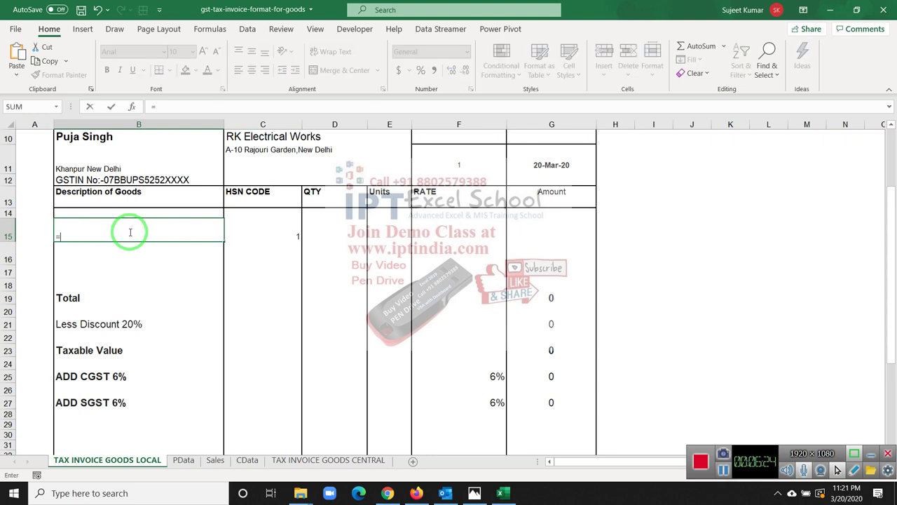
text(vl)
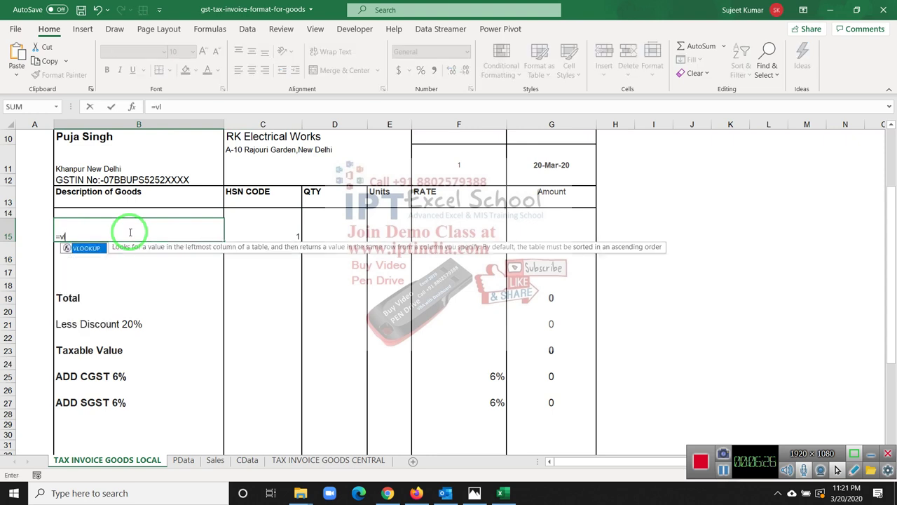
key(Tab)
key(Right)
key(Right)
key(Left)
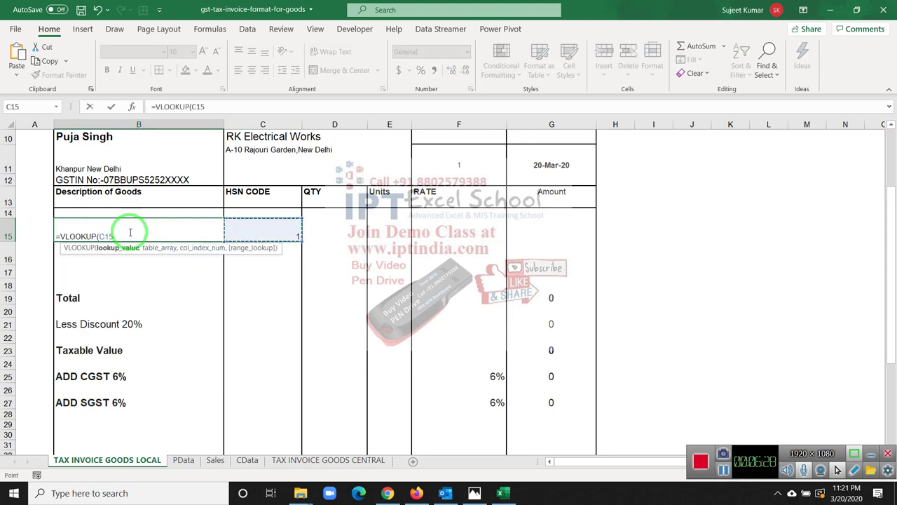
text(,)
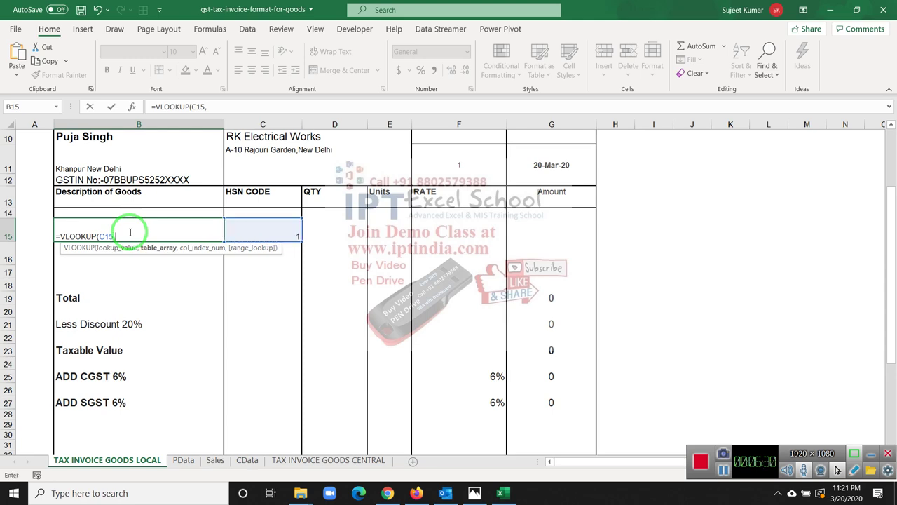
click(189, 457)
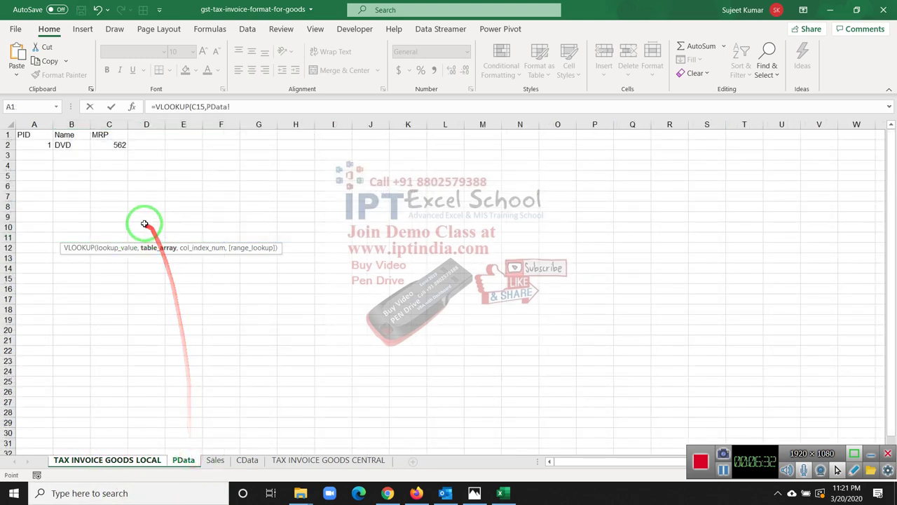
drag(42, 124, 102, 125)
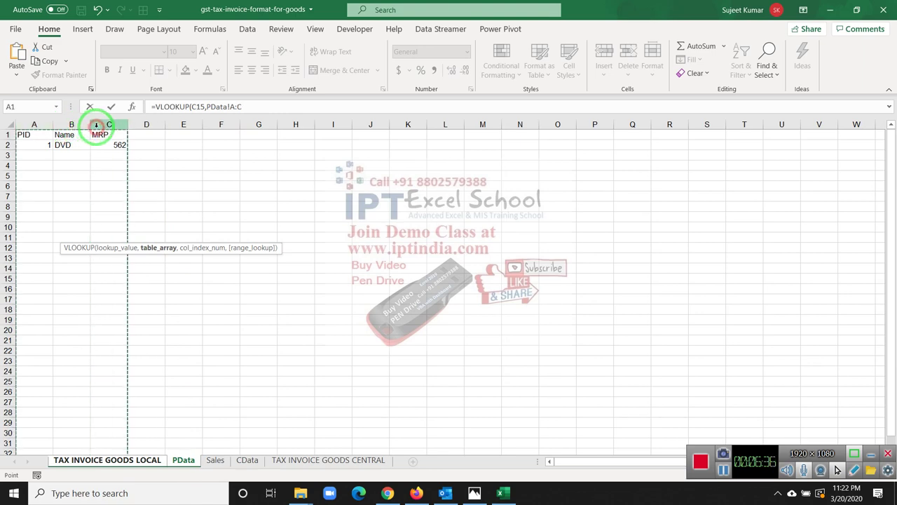
text(,2,0)
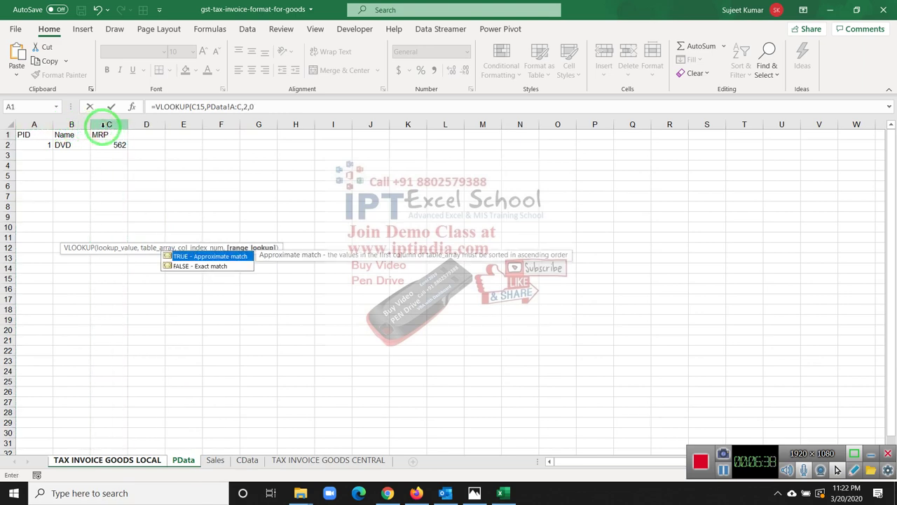
key(Return)
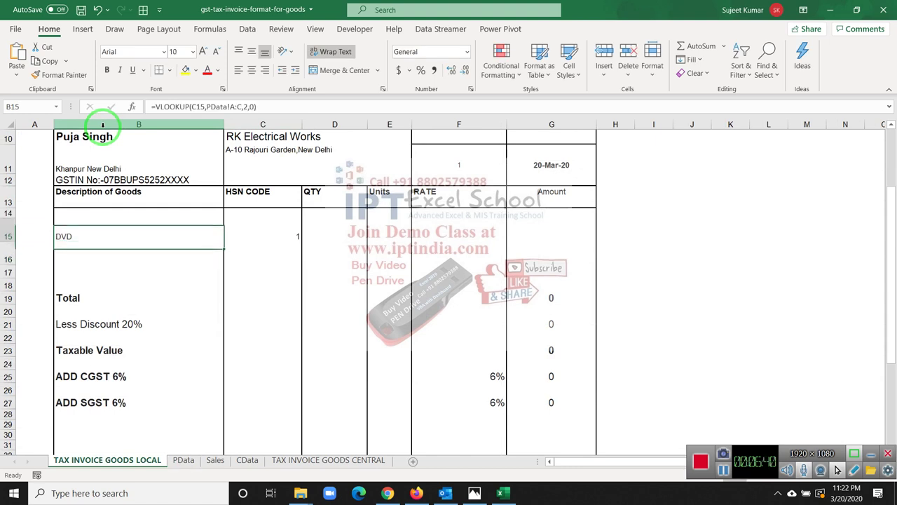
Step: Start a VLOOKUP in rate cell F15 using C15 as the lookup value
key(Right)
key(Right)
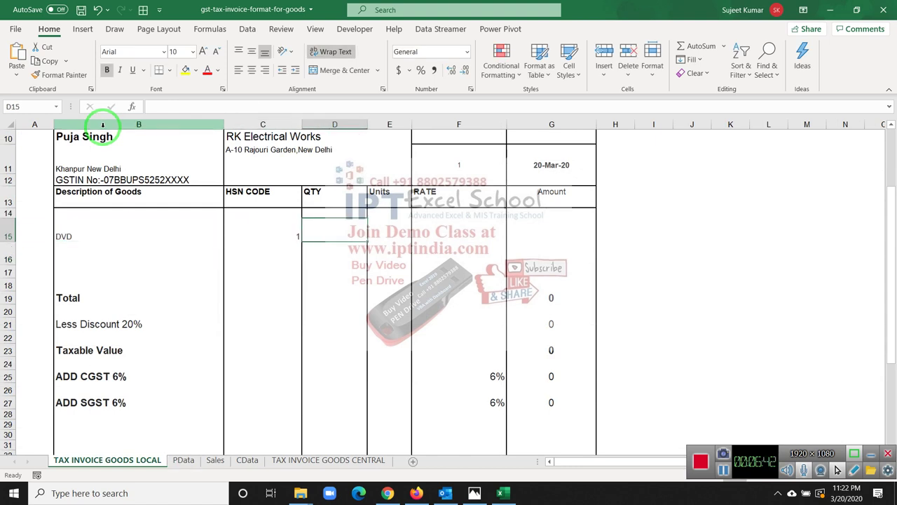
key(Right)
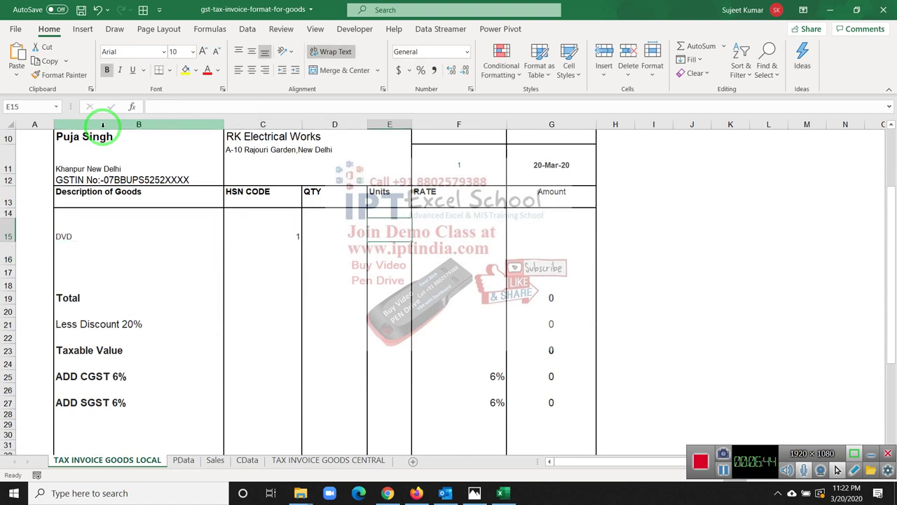
key(Right)
text(=vl)
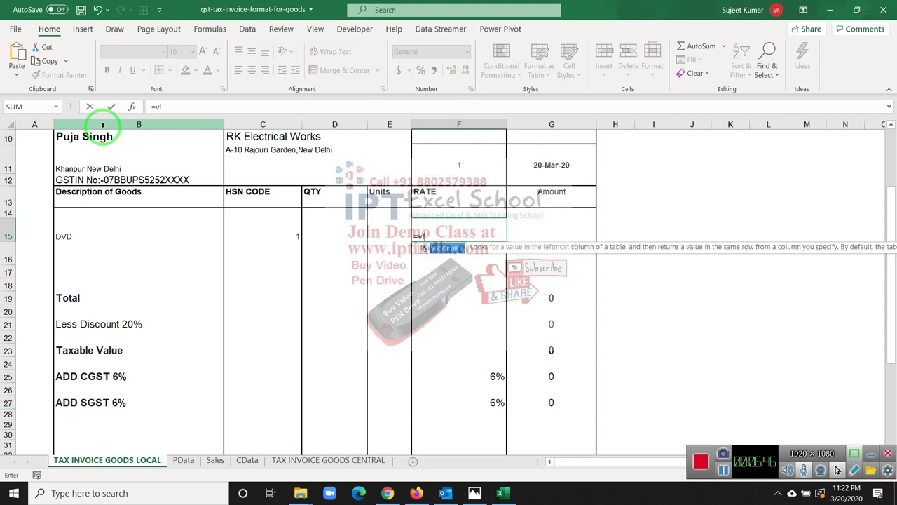
key(Tab)
key(Left)
key(Left)
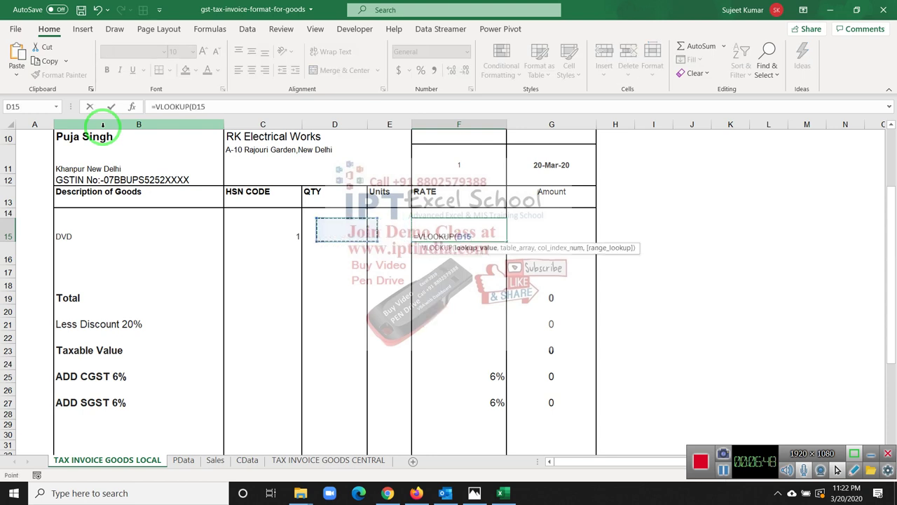
key(Left)
key(Left)
key(Right)
text(,)
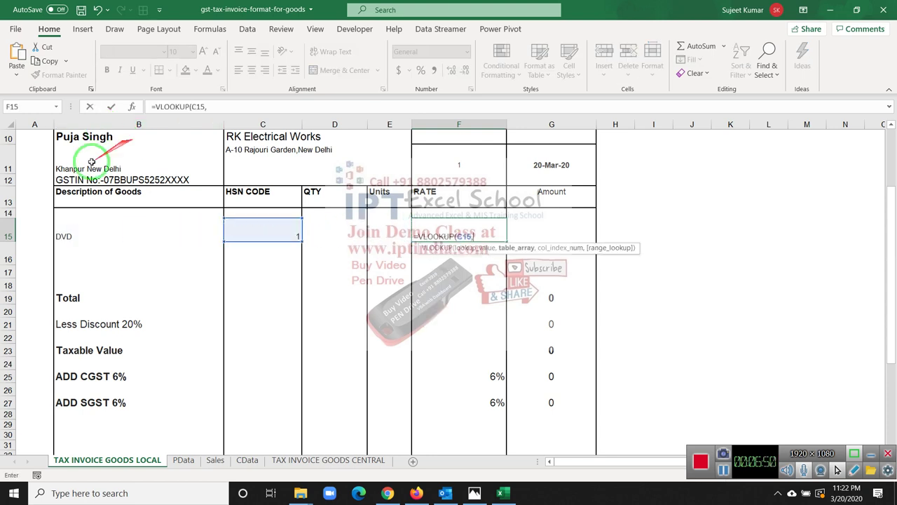
Step: Finish the lookup with PData columns A:C, column 3 and exact match to show 562
click(184, 460)
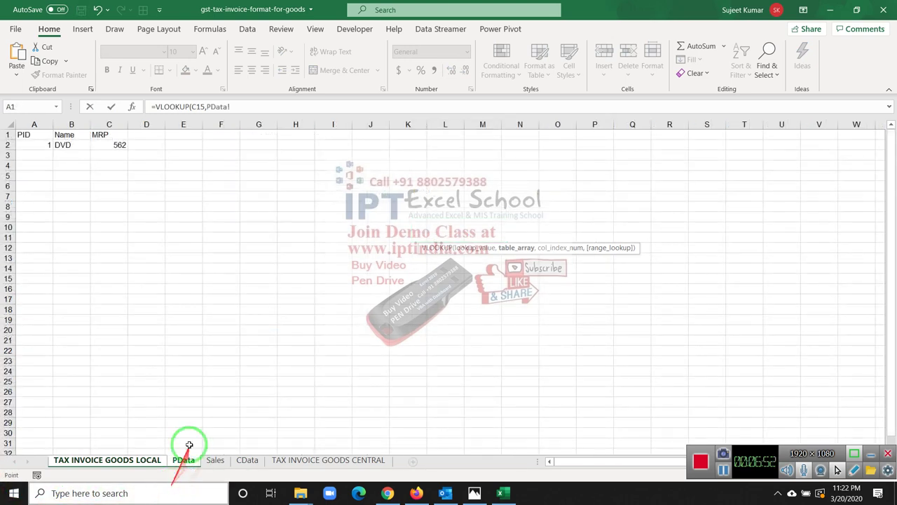
drag(36, 125, 100, 121)
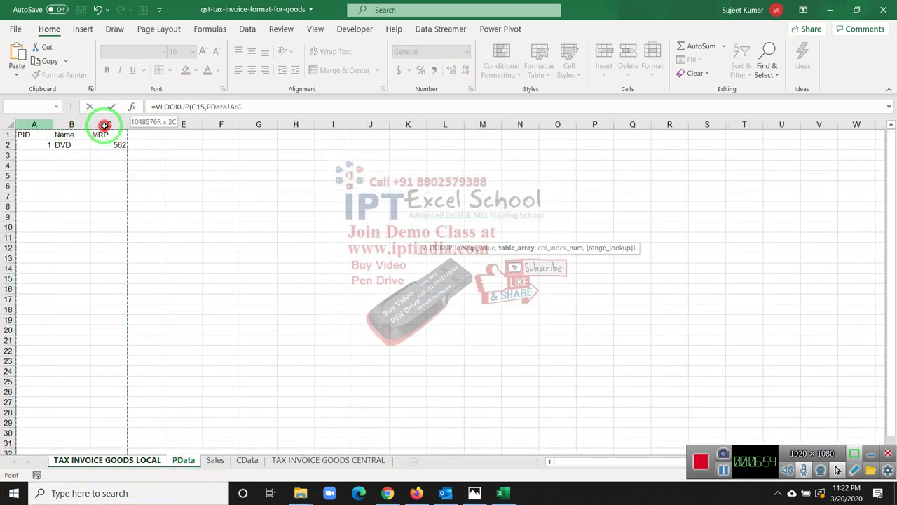
text(,2,0)
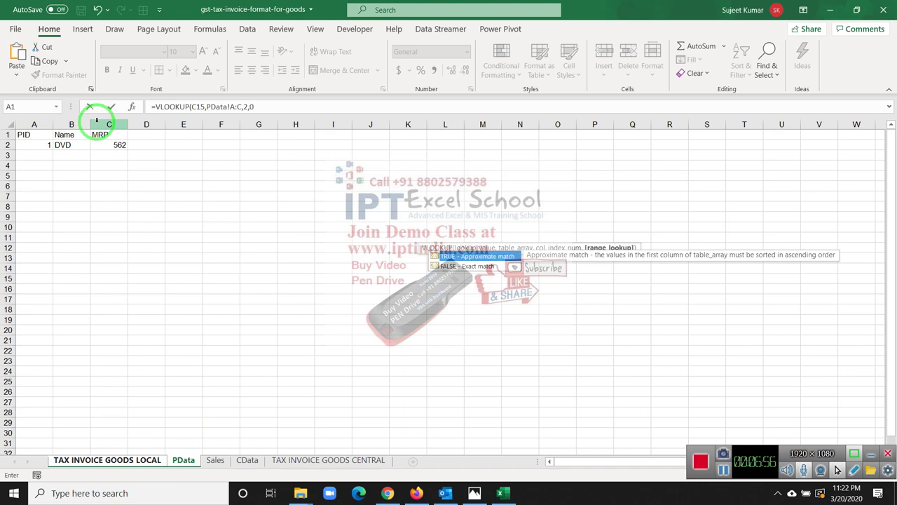
key(BackSpace)
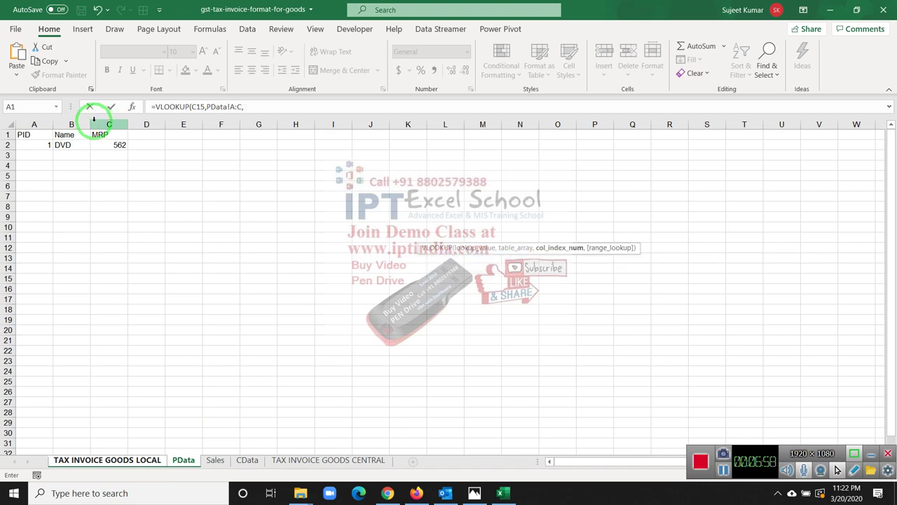
text(3,0))
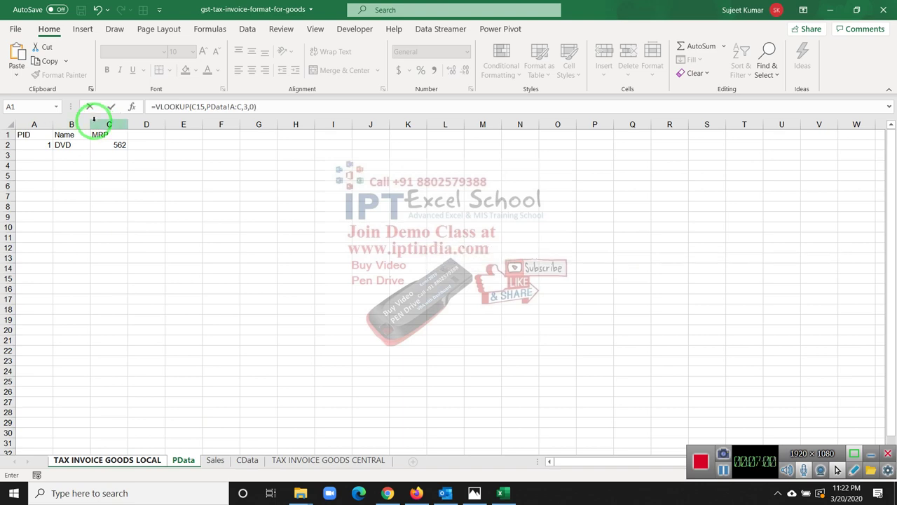
key(Return)
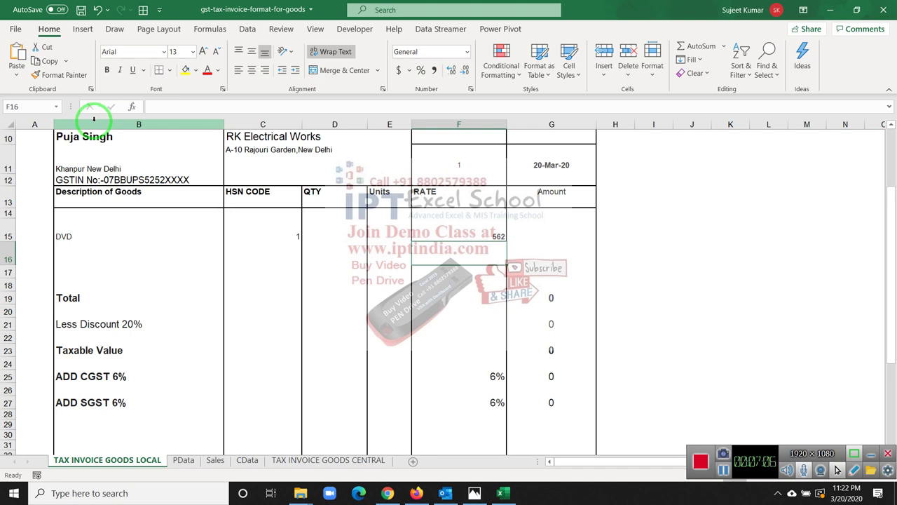
Step: Enter quantity 3 in D15 and the amount formula =F15*D15 in G15
click(541, 234)
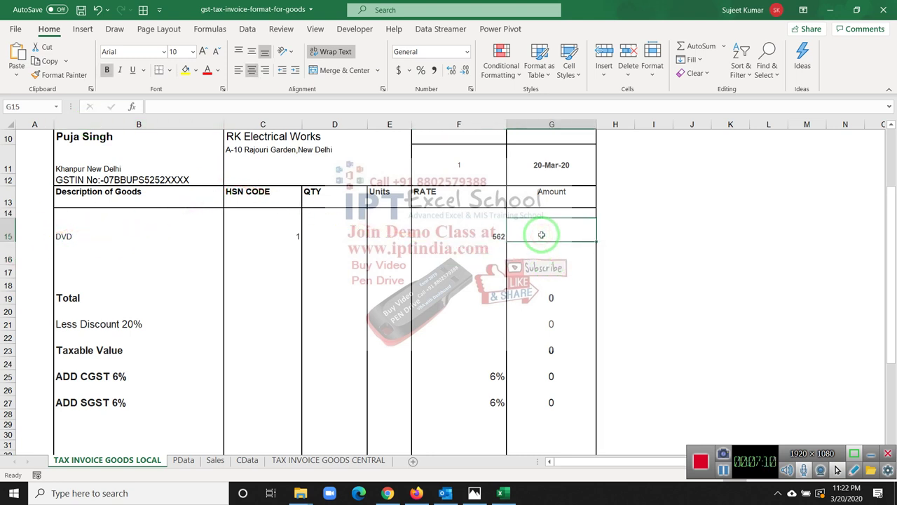
key(Left)
key(Left)
key(Left)
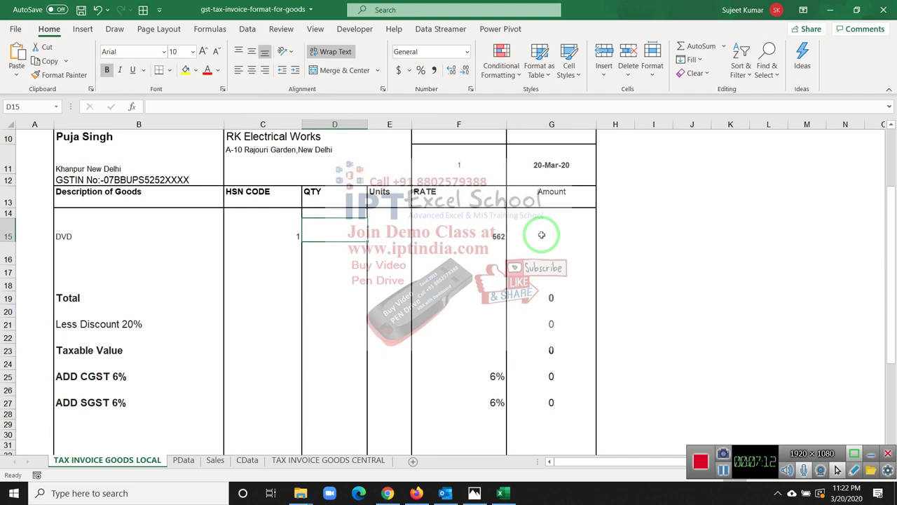
text(3)
click(541, 234)
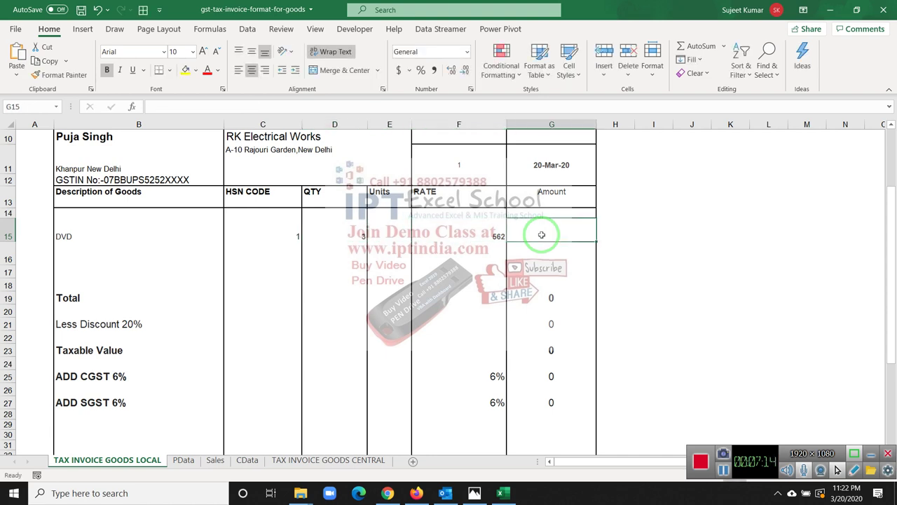
text(=)
key(Left)
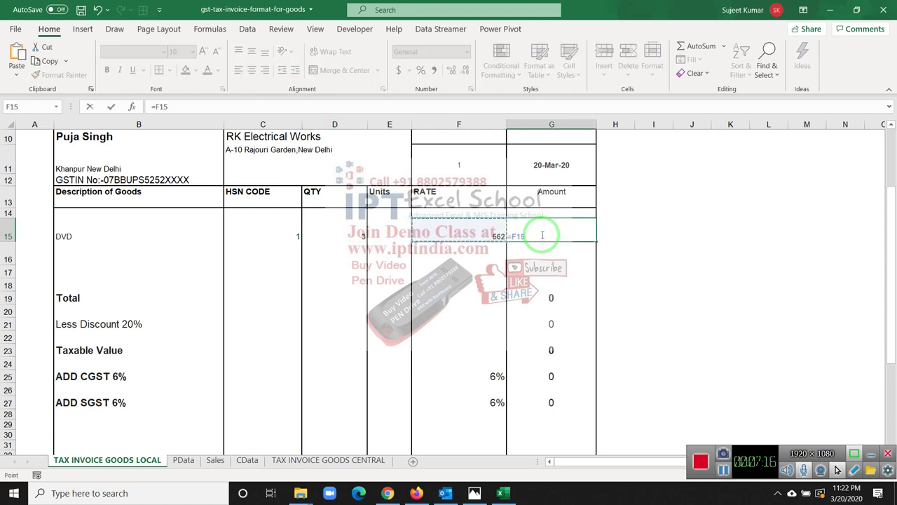
text(*)
key(Left)
key(Left)
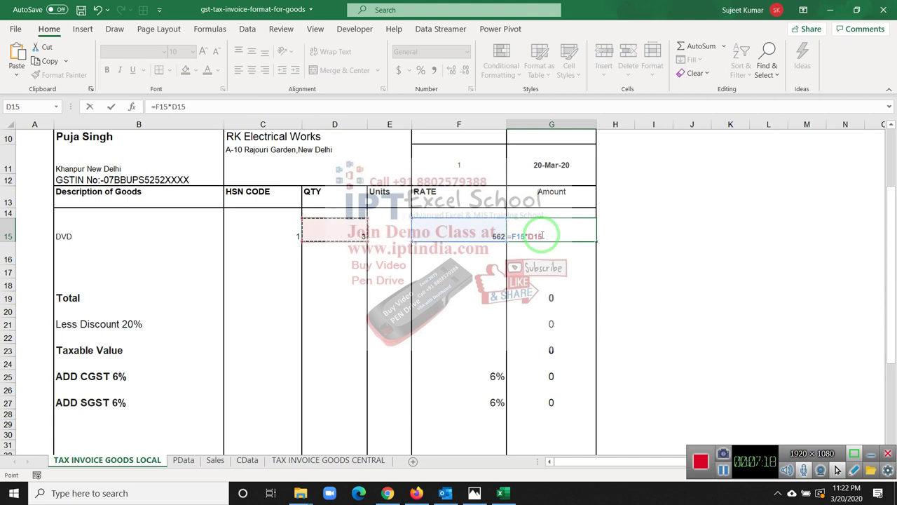
key(Return)
Step: Replace the old G19 total with a SUM over the amount column G14:G18
click(541, 234)
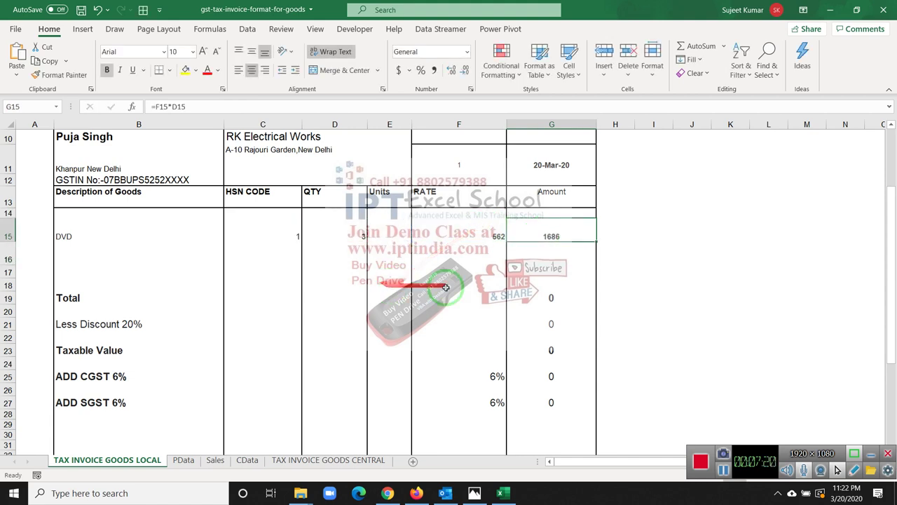
click(549, 296)
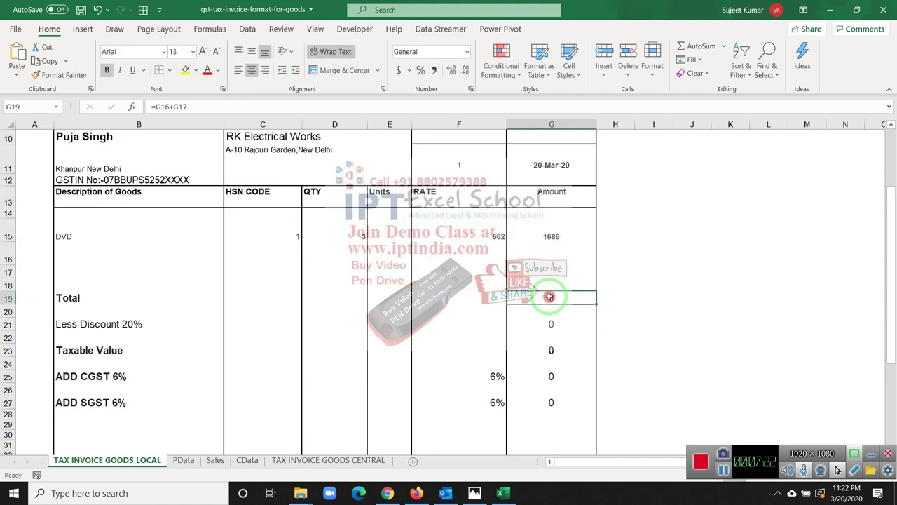
double_click(549, 296)
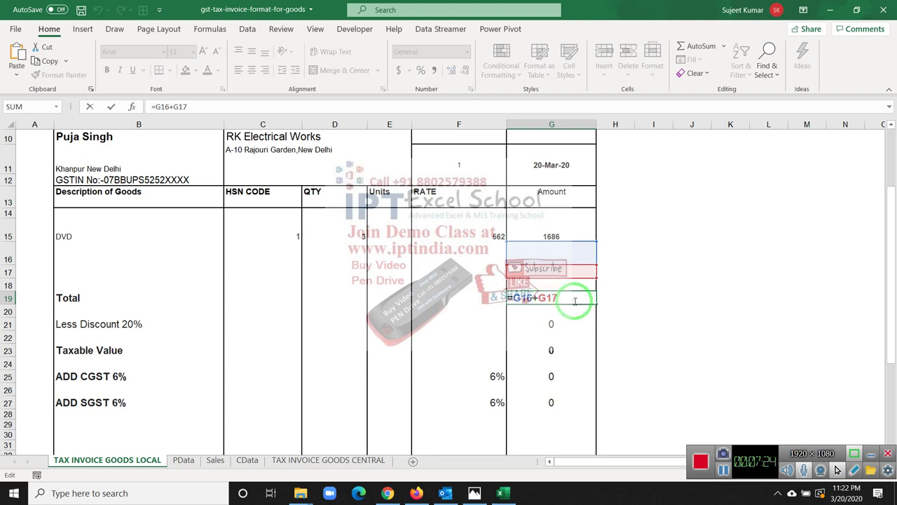
key(Escape)
text(=su)
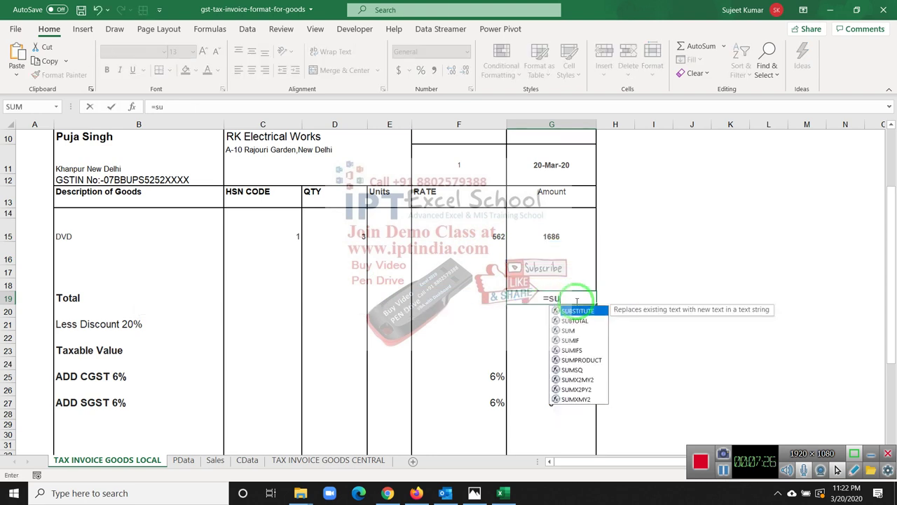
text(m)
key(Tab)
key(Up)
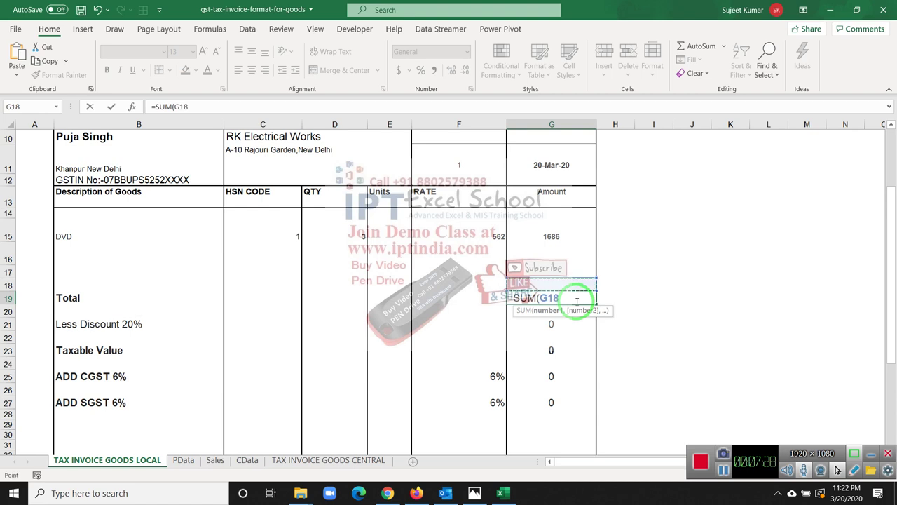
key(shift+Up)
key(shift+Up)
key(shift+Up)
key(shift+Up)
Step: Commit the SUM total in G19 and check the 20% discount formula in G21
key(ctrl+Return)
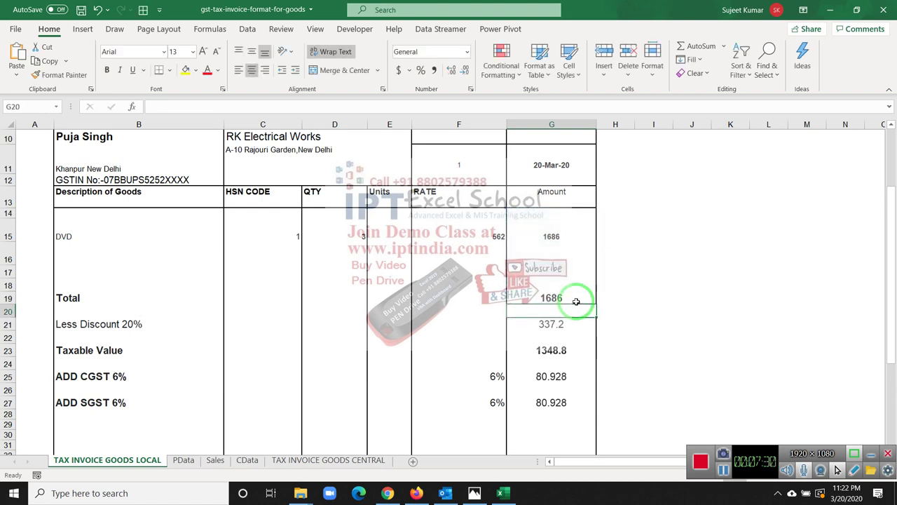
key(Left)
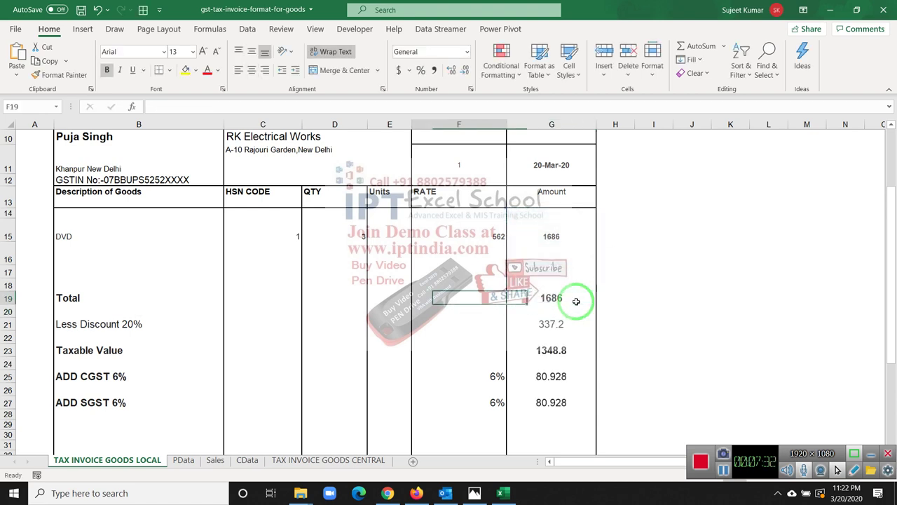
key(Left)
key(Left)
key(Left)
key(Left)
key(Left)
key(Down)
key(Down)
key(Right)
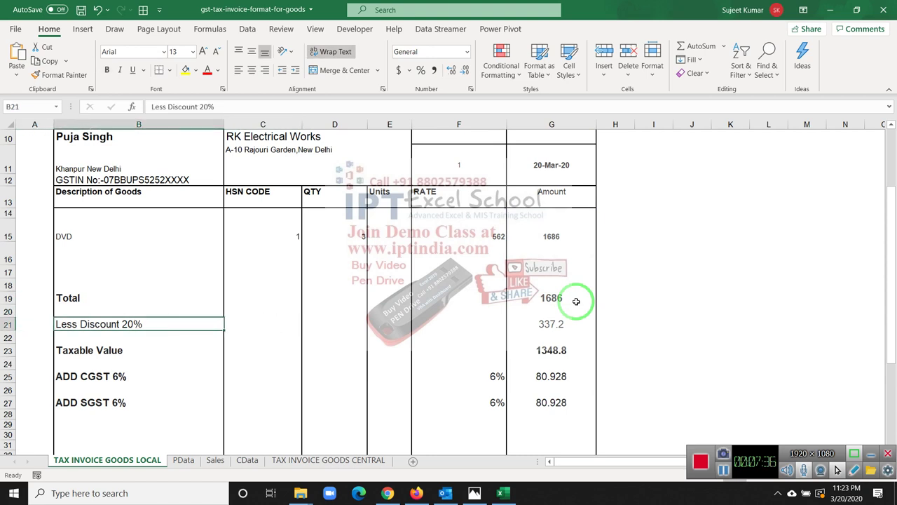
key(Right)
key(Right)
key(Right)
key(Right)
key(Right)
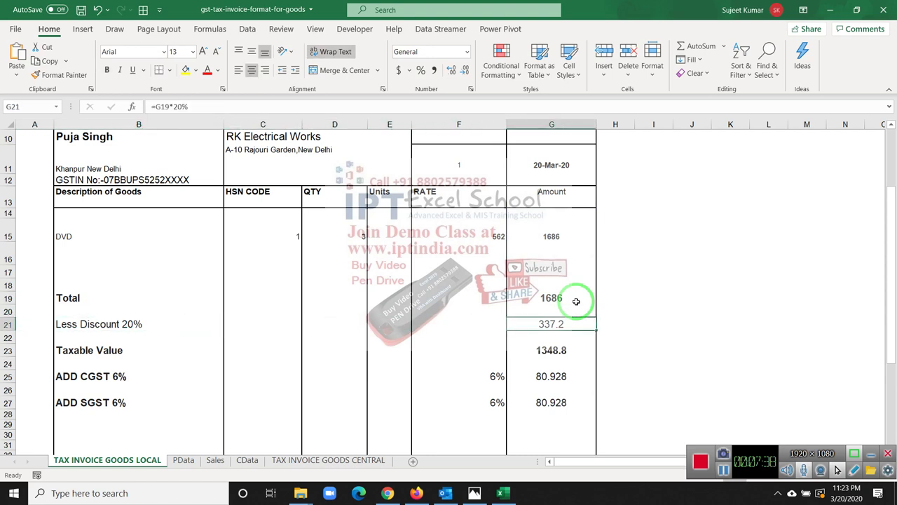
key(Left)
key(Right)
Step: Inspect the taxable value formula in G23 without changing it
key(Down)
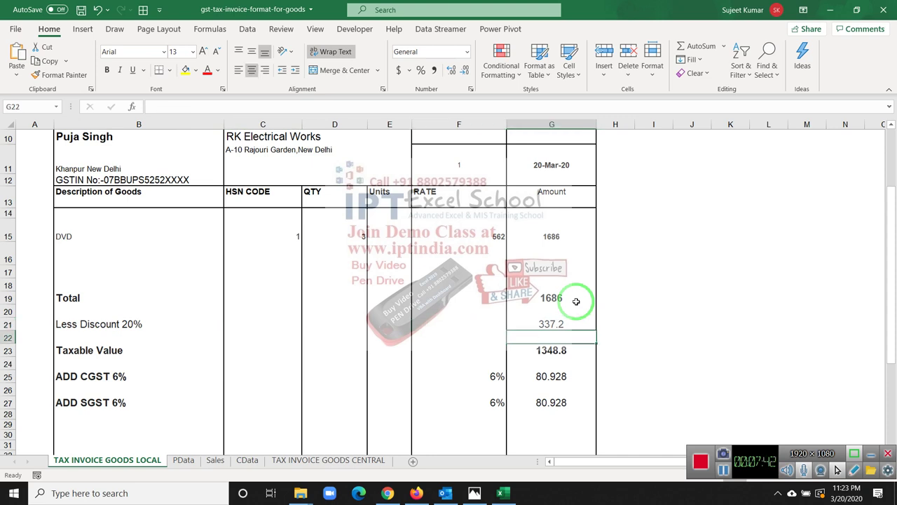
key(Down)
key(F2)
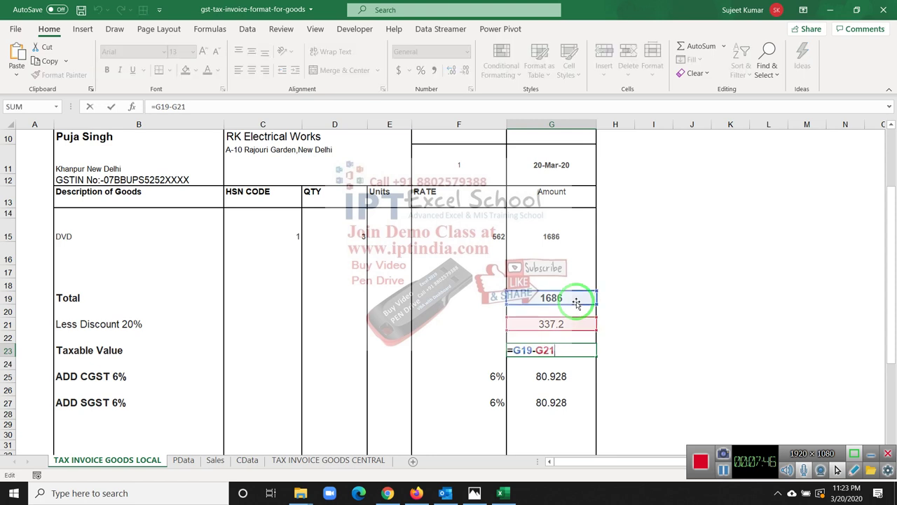
key(Escape)
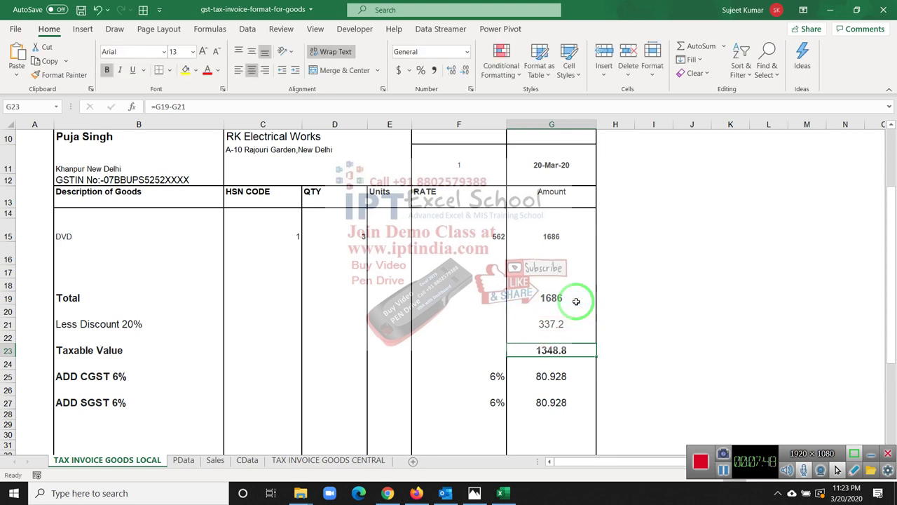
Step: Review the ADD CGST 6% and ADD SGST 6% label cells
key(Down)
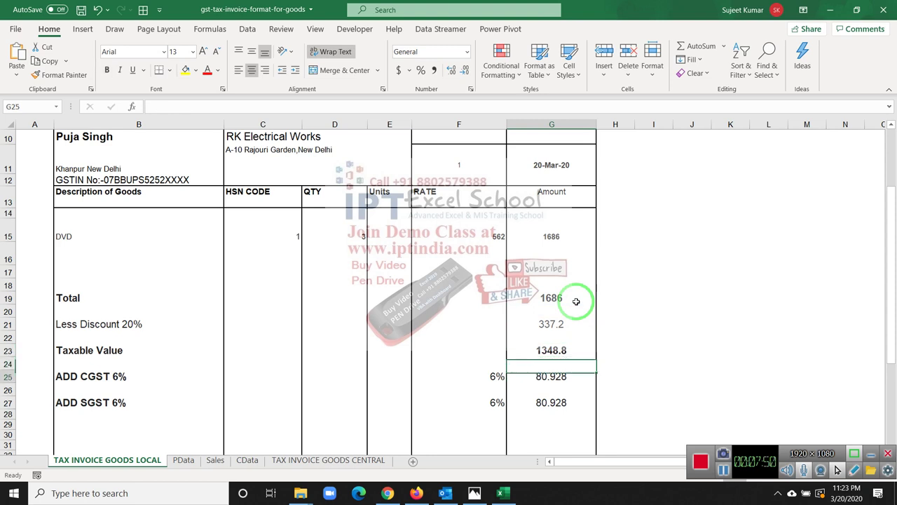
key(Down)
key(Left)
key(Left)
key(Left)
key(Left)
key(Left)
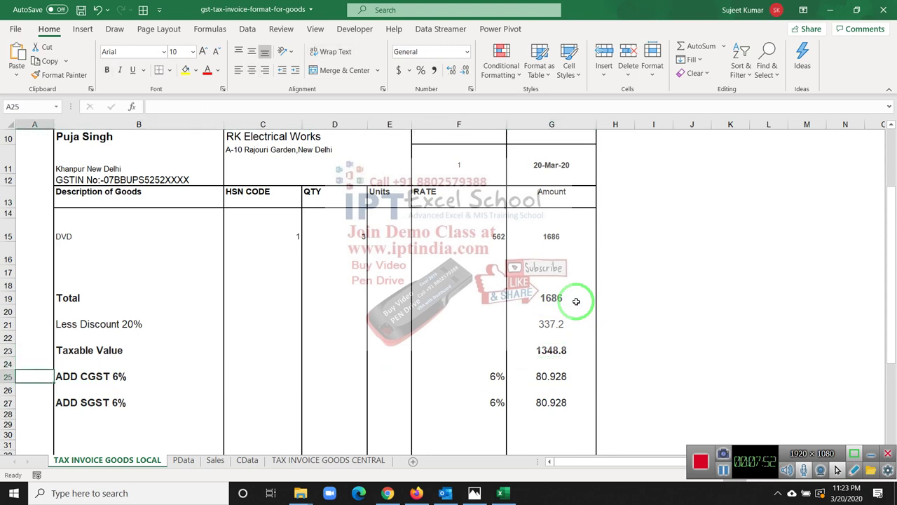
key(Right)
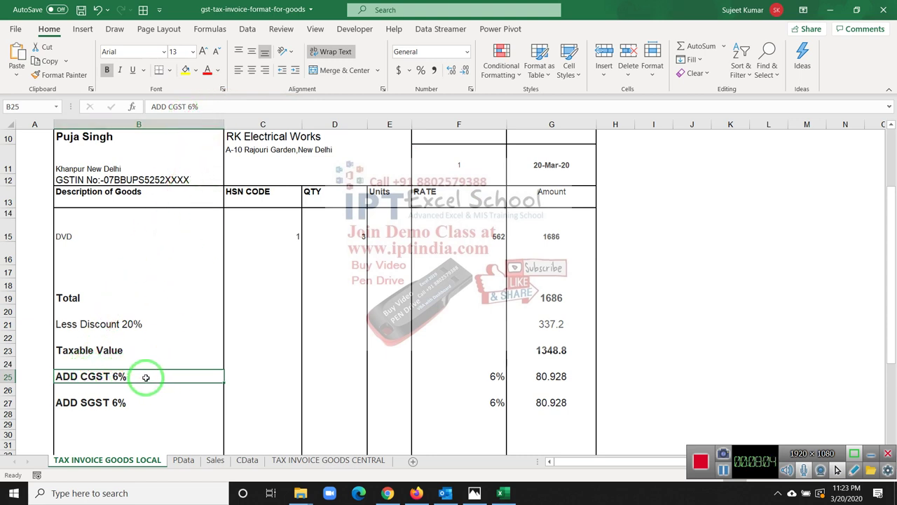
click(75, 366)
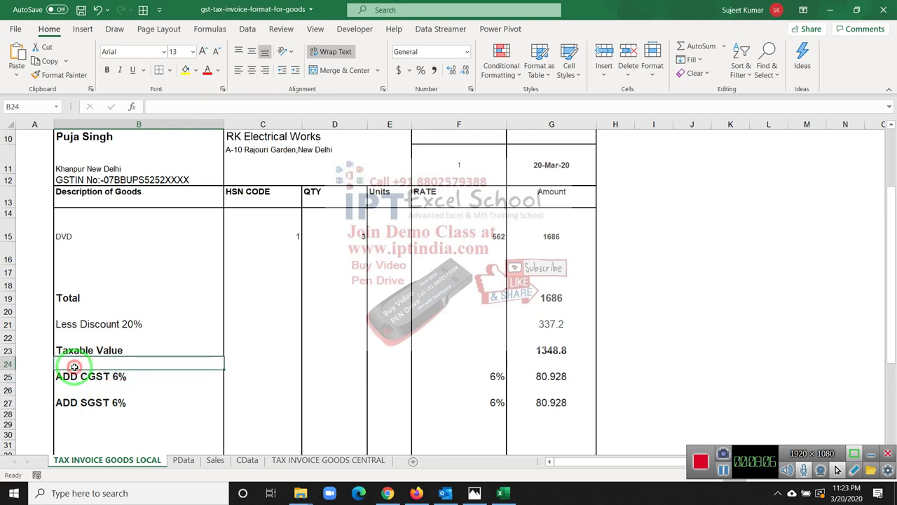
click(120, 402)
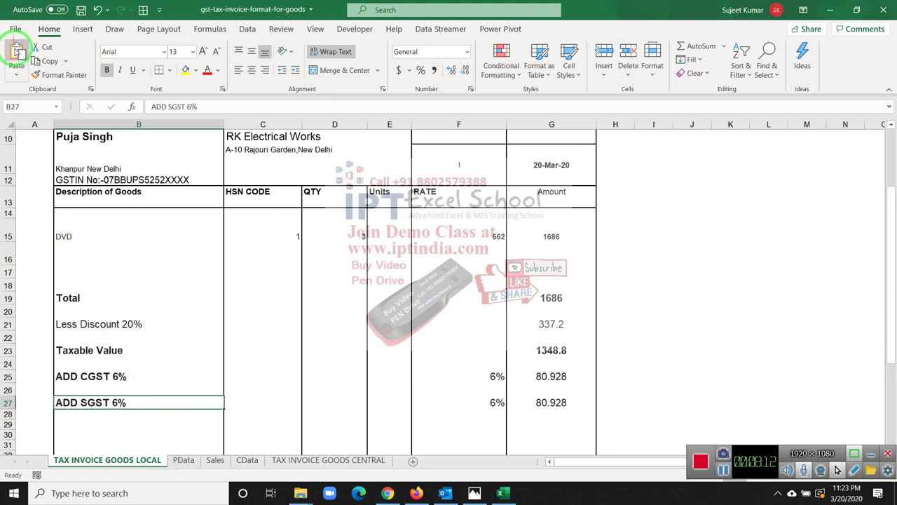
mouse_move(25, 162)
mouse_down()
mouse_move(103, 240)
mouse_move(201, 474)
mouse_up()
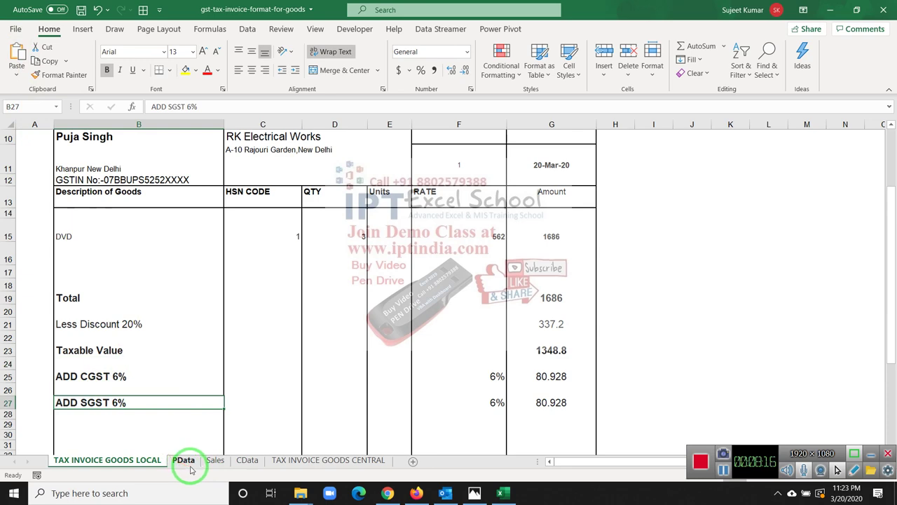
Step: Add Sheet4 and enter the headers Type and % in A1:B1
click(412, 461)
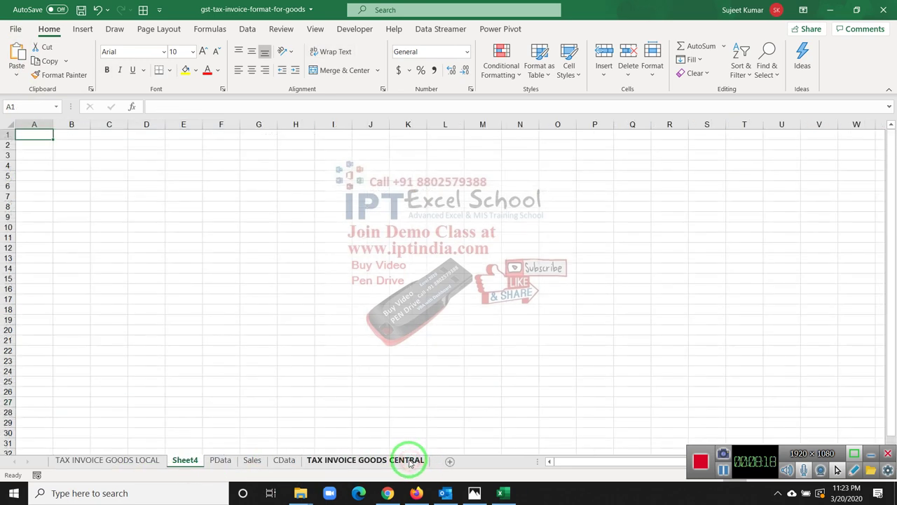
drag(412, 462, 185, 342)
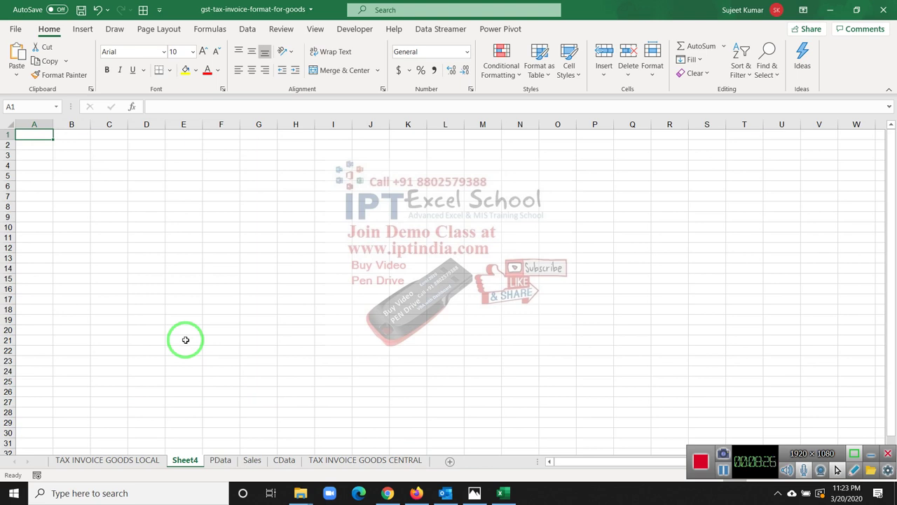
text(Type)
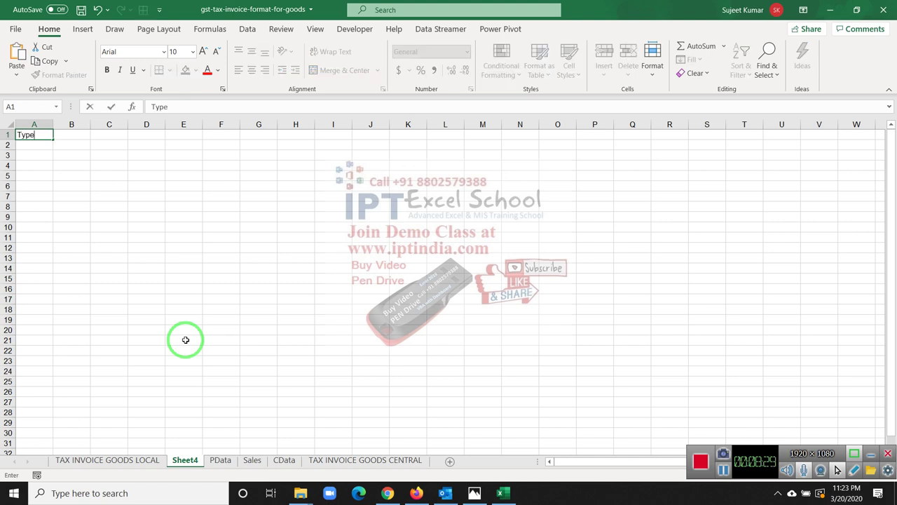
key(Tab)
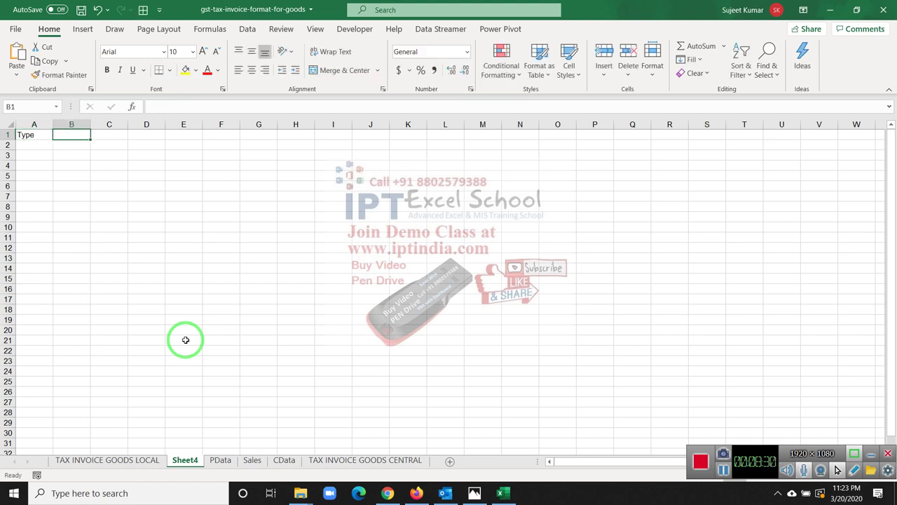
text(%)
key(Return)
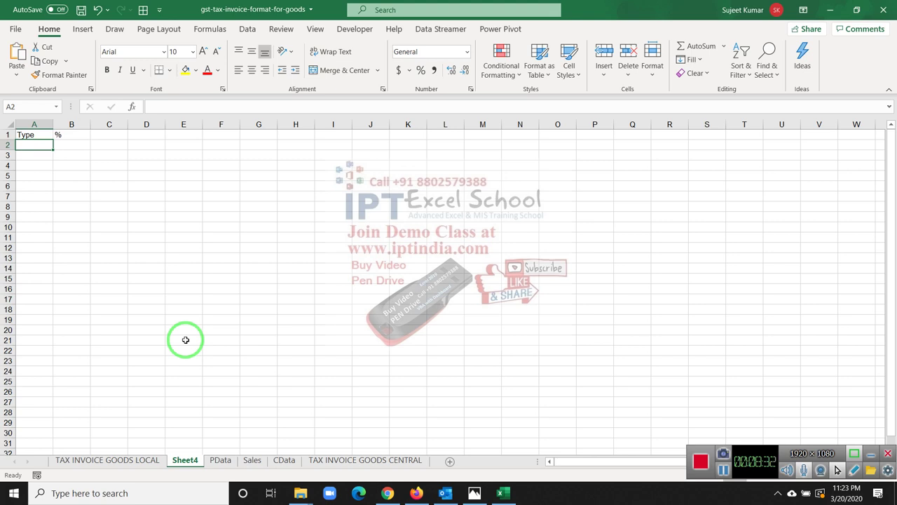
Step: Enter tax types 1 to 5 in A2:A6
text(1)
key(Return)
text(2)
key(Return)
text(3)
key(Return)
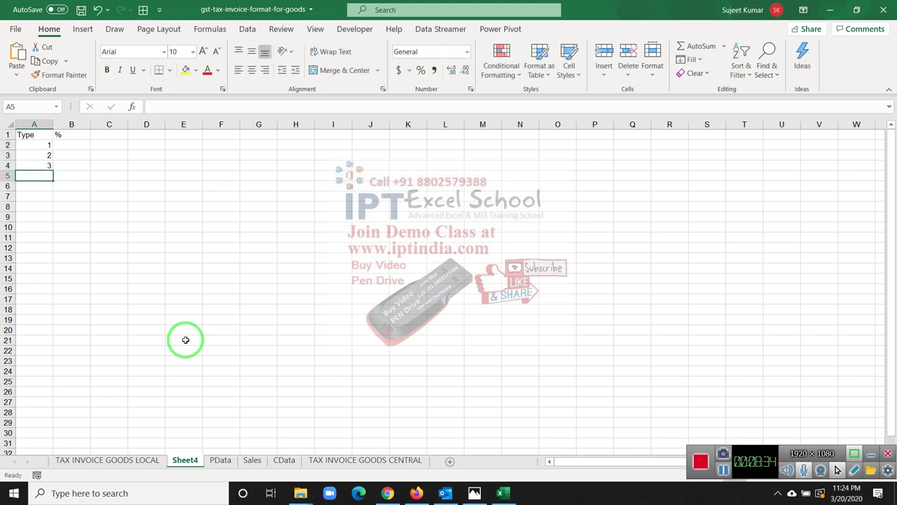
text(4)
key(Return)
text(5)
key(Return)
key(ctrl+Up)
key(ctrl+Up)
Step: Enter the rates 5%, 9%, 12%, 14% and 28% in B2:B6
key(Right)
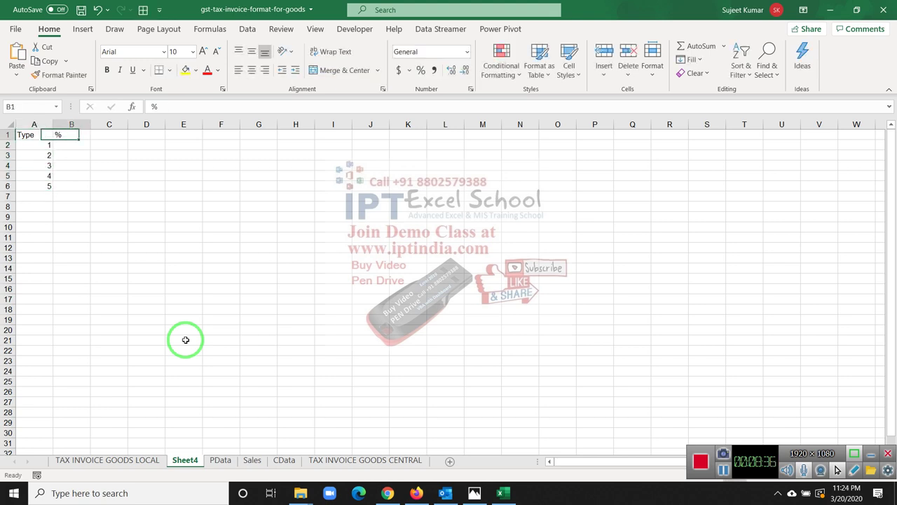
key(Down)
text(5)
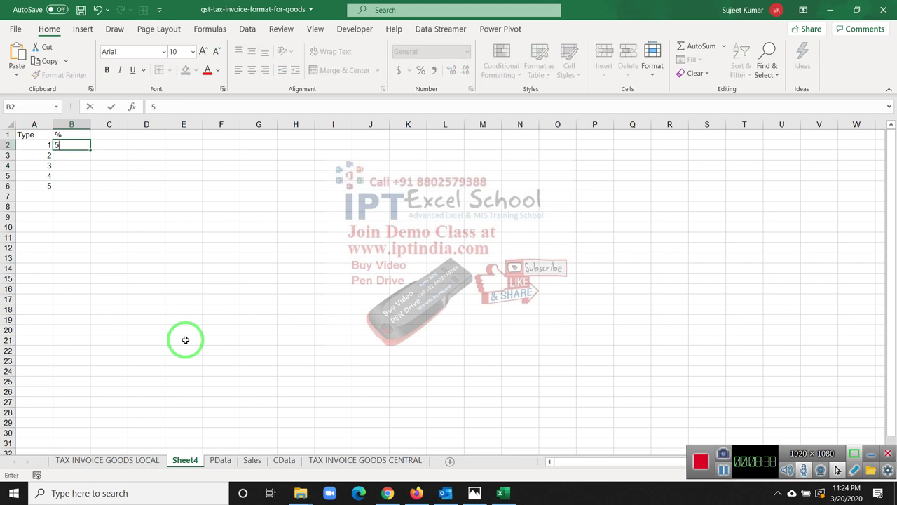
key(Return)
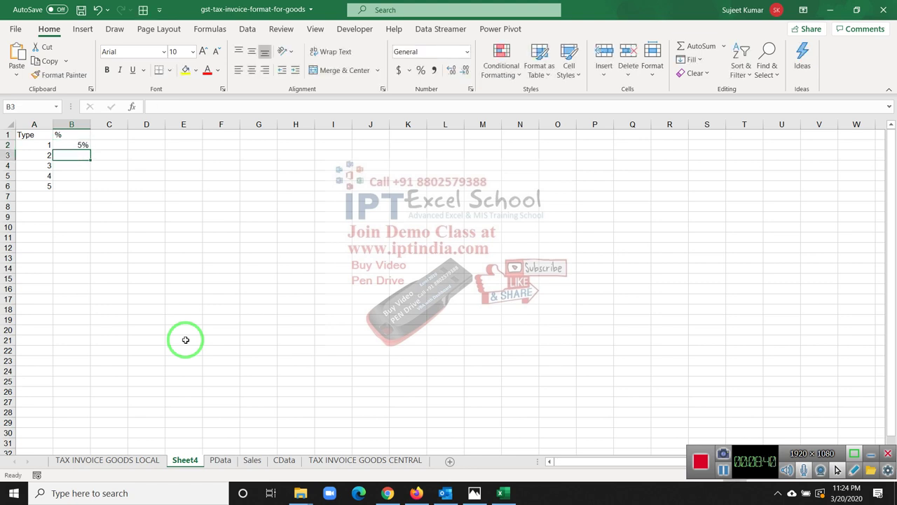
text(9)
key(Return)
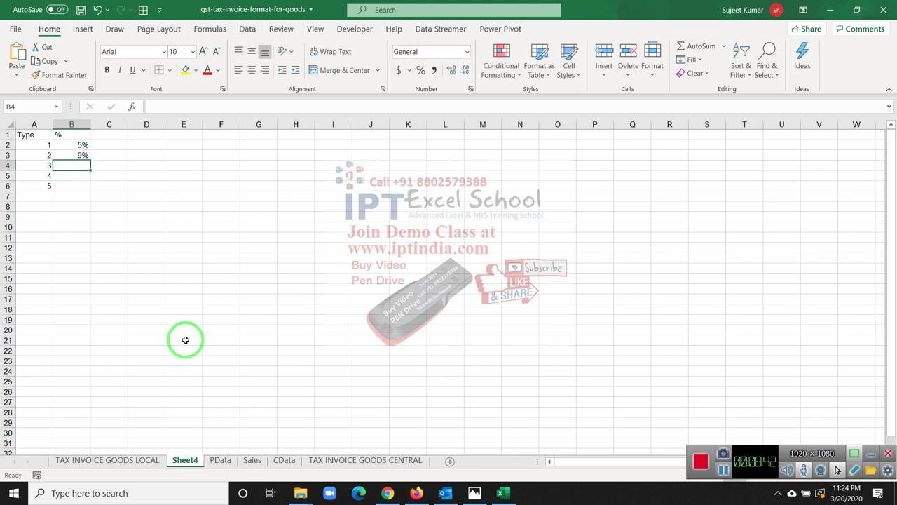
text(12%)
key(Return)
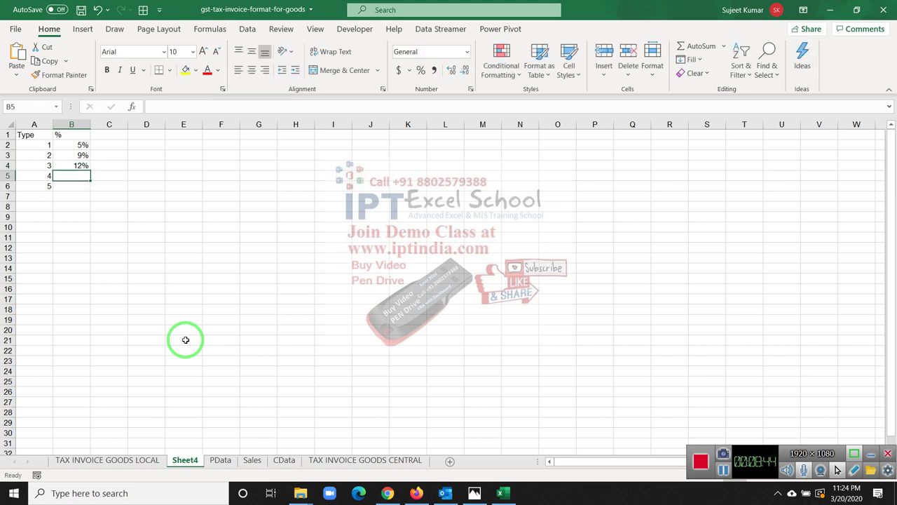
text(14)
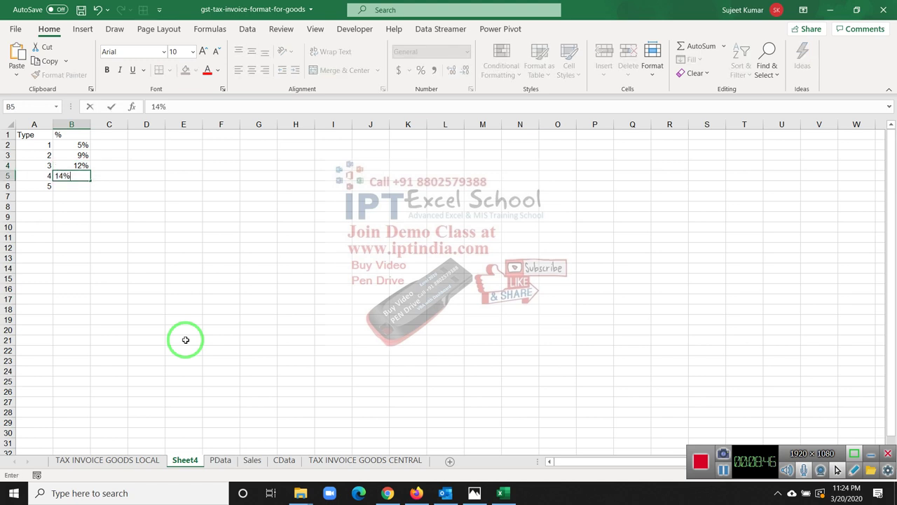
key(Return)
text(28)
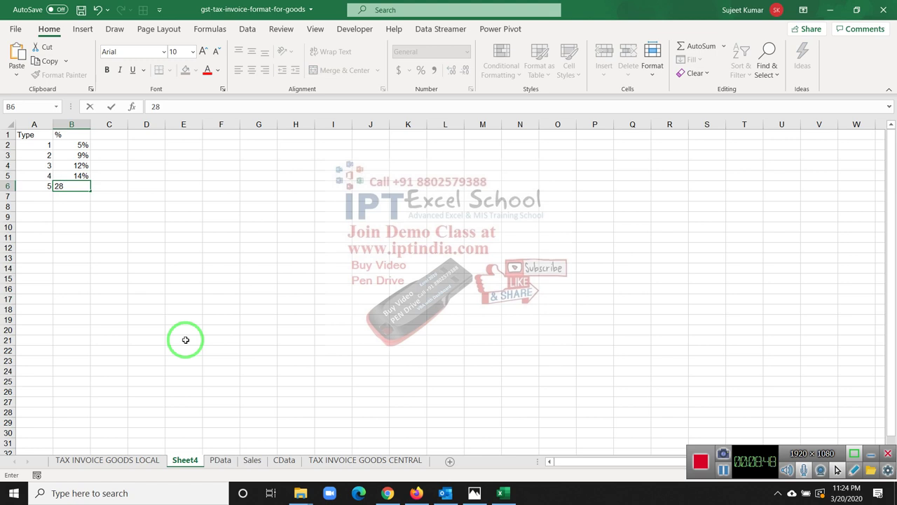
key(Return)
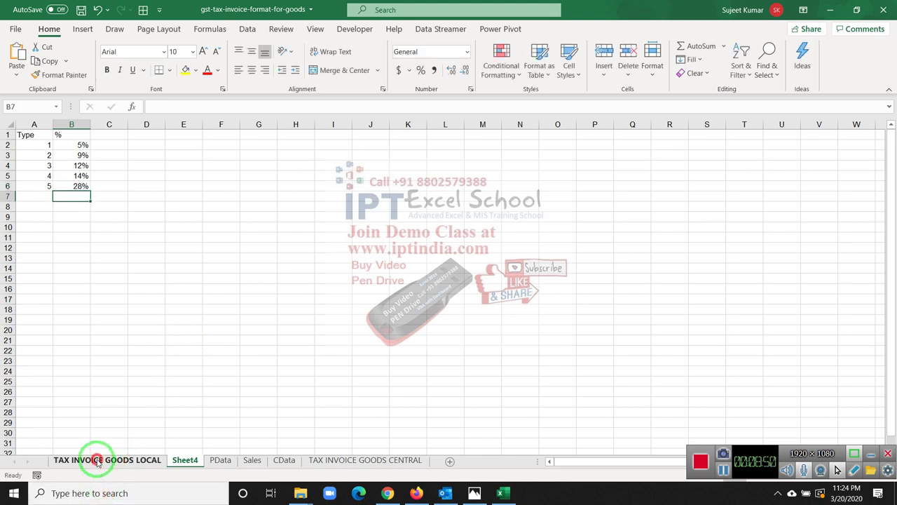
Step: On the TAX INVOICE GOODS LOCAL sheet, enter type number 1 in B24 and left-align it
click(98, 463)
click(146, 346)
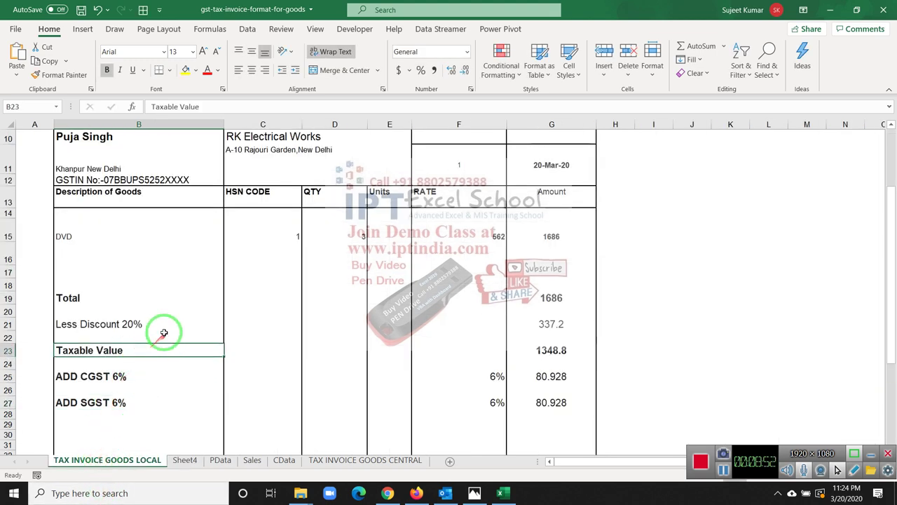
click(85, 375)
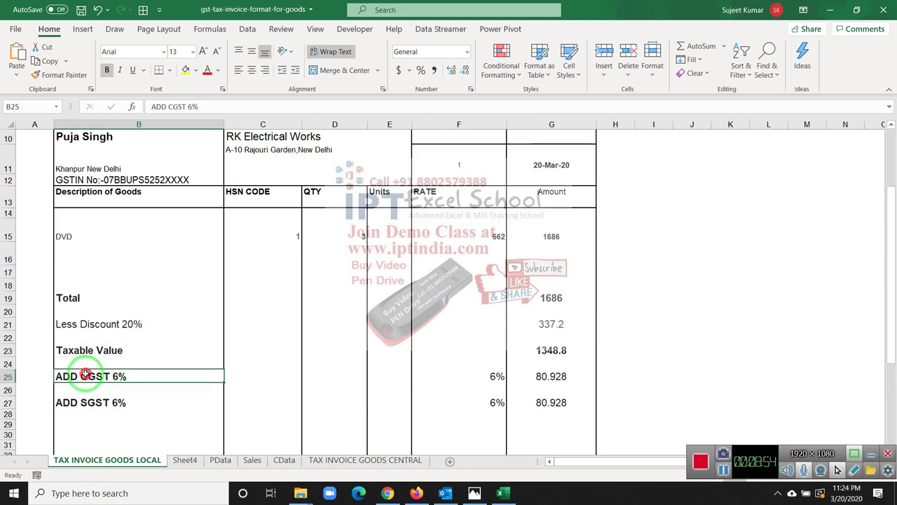
click(75, 362)
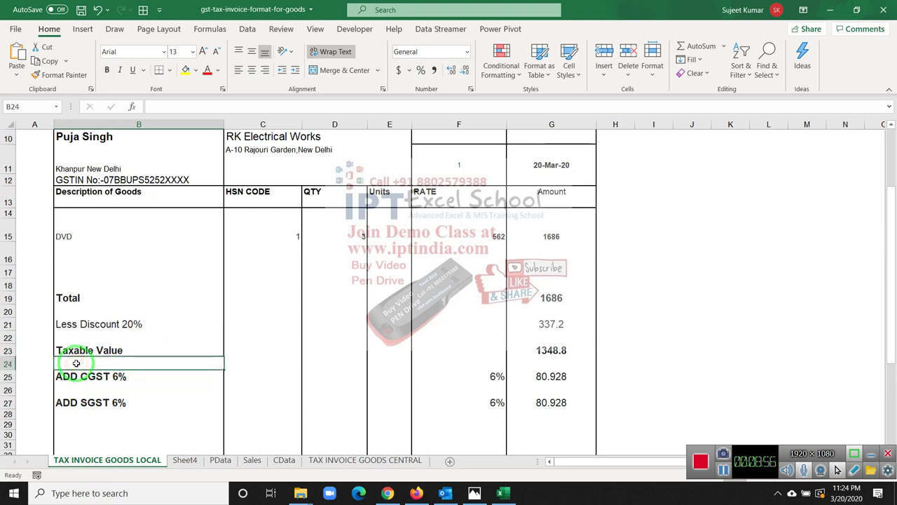
text(1)
key(Return)
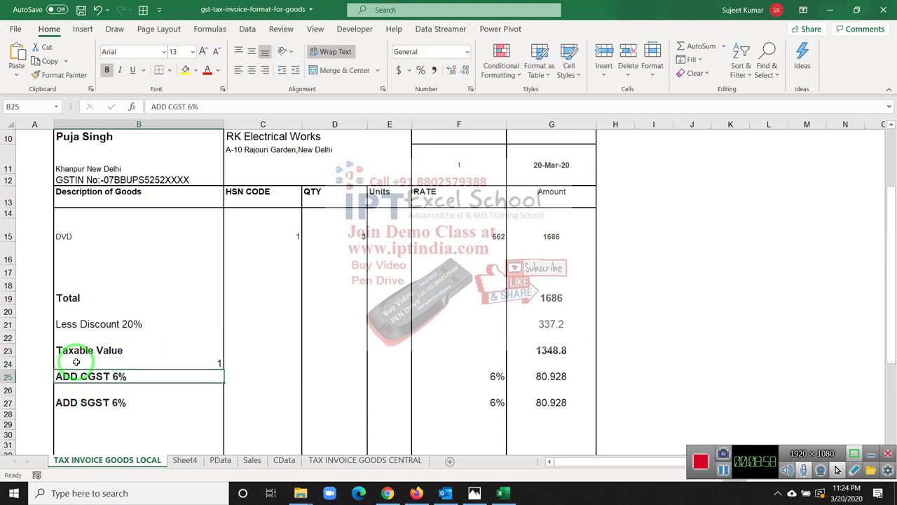
click(75, 362)
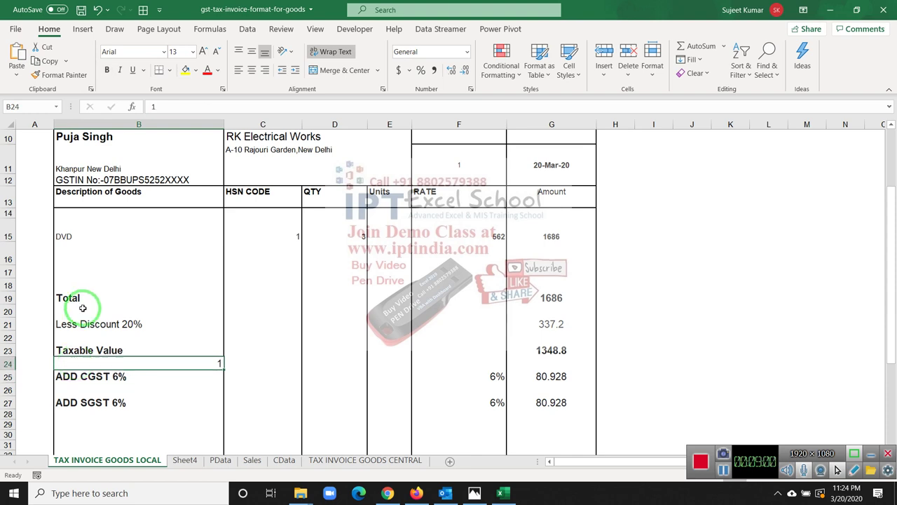
click(239, 70)
Step: Replace the CGST label with ="ADD CGST"&VLOOKUP(B24,Sheet4!A:B,2,0)/2, showing ADD CGST0.025
click(143, 372)
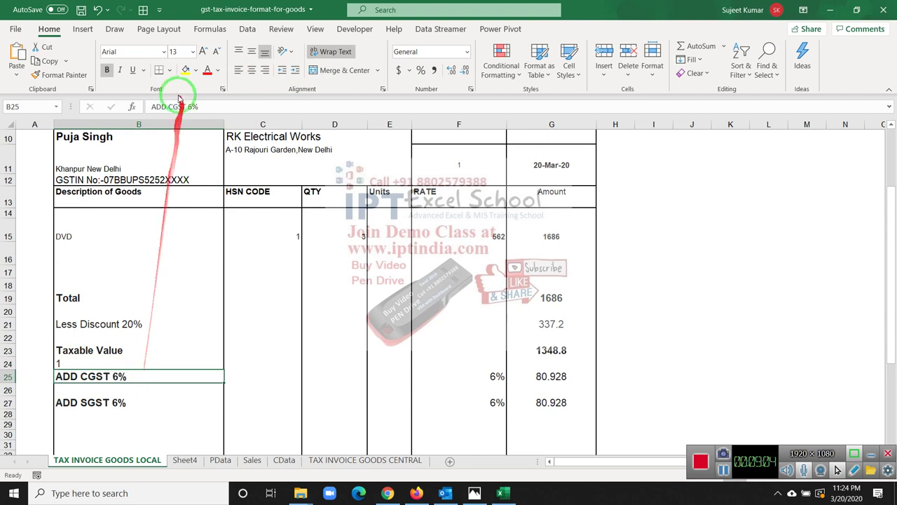
click(150, 106)
text(=)
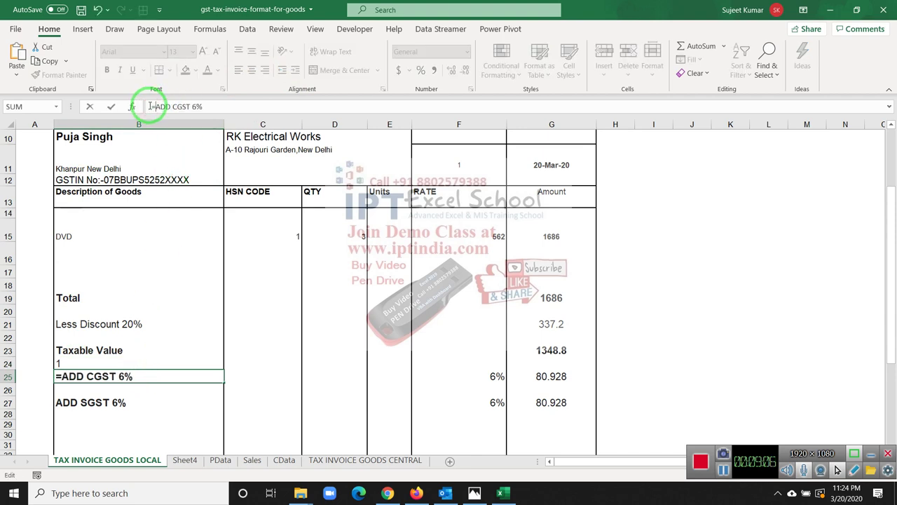
text(")
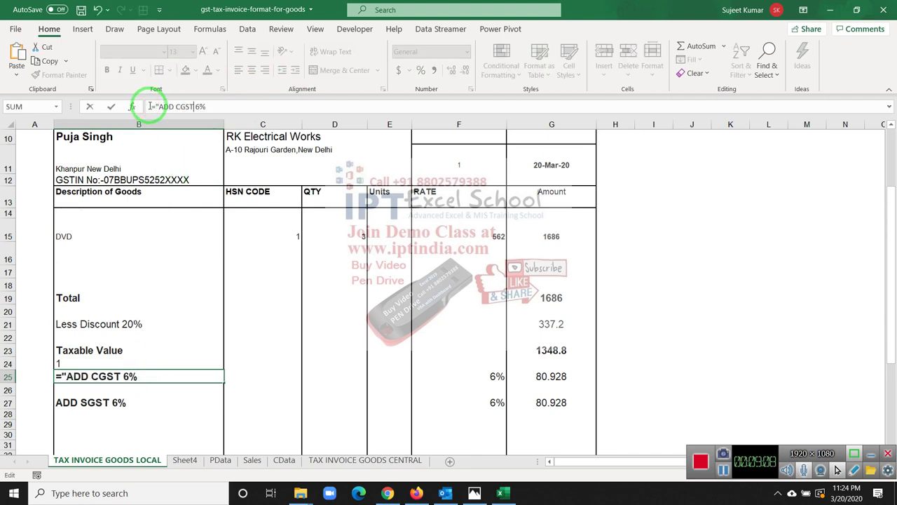
text(")
key(Delete)
key(Delete)
text(vl)
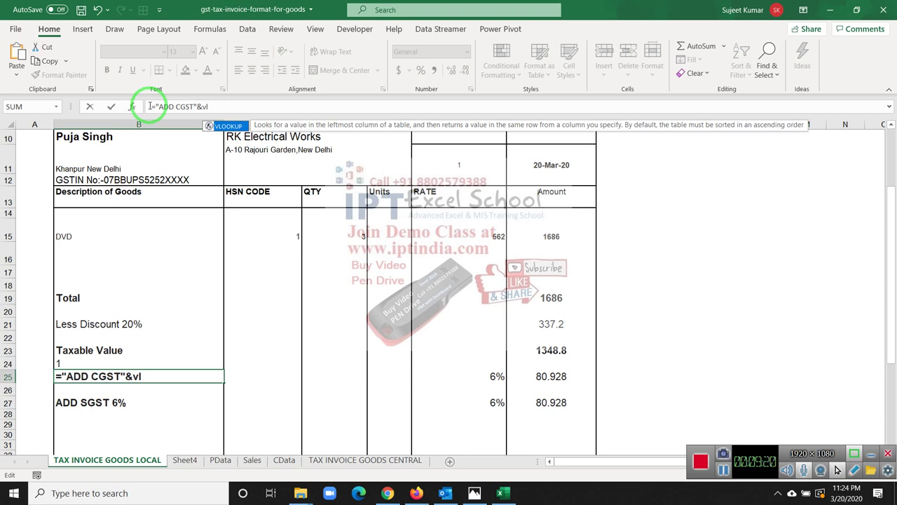
key(Tab)
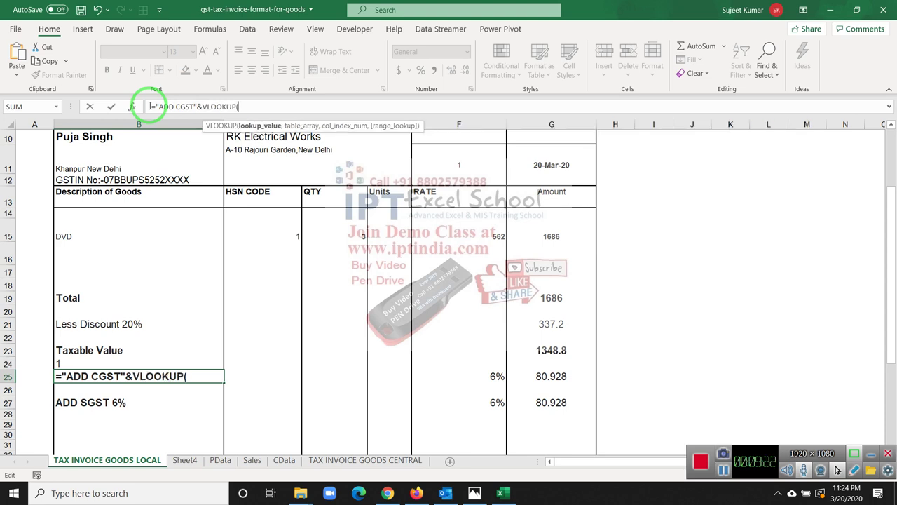
click(80, 362)
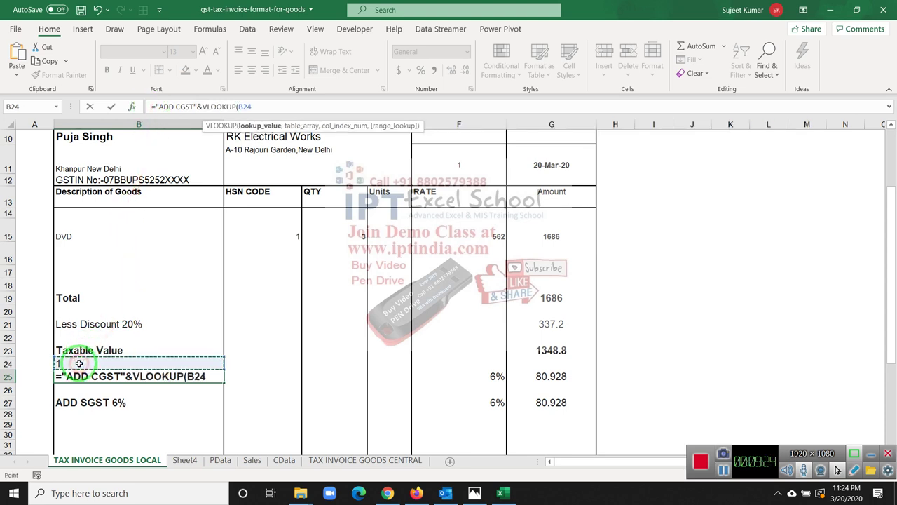
text(,)
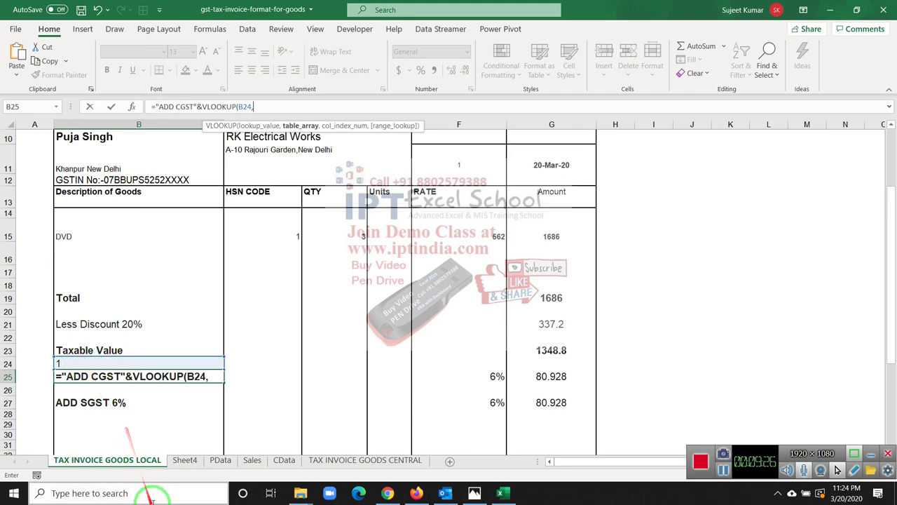
click(185, 460)
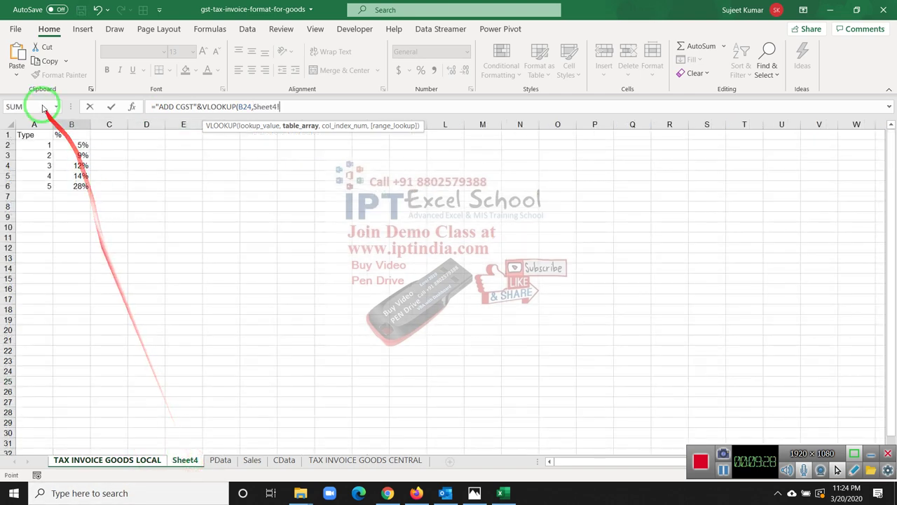
drag(35, 124, 65, 123)
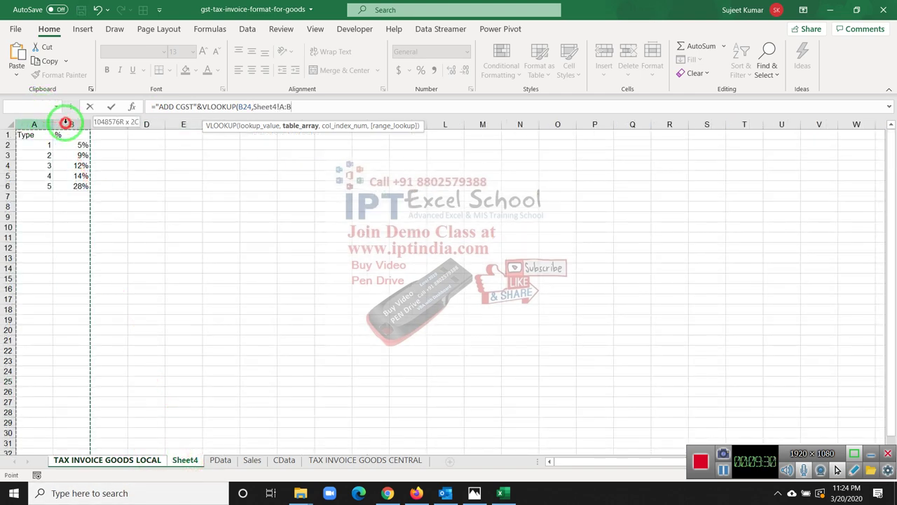
text(,2,0)
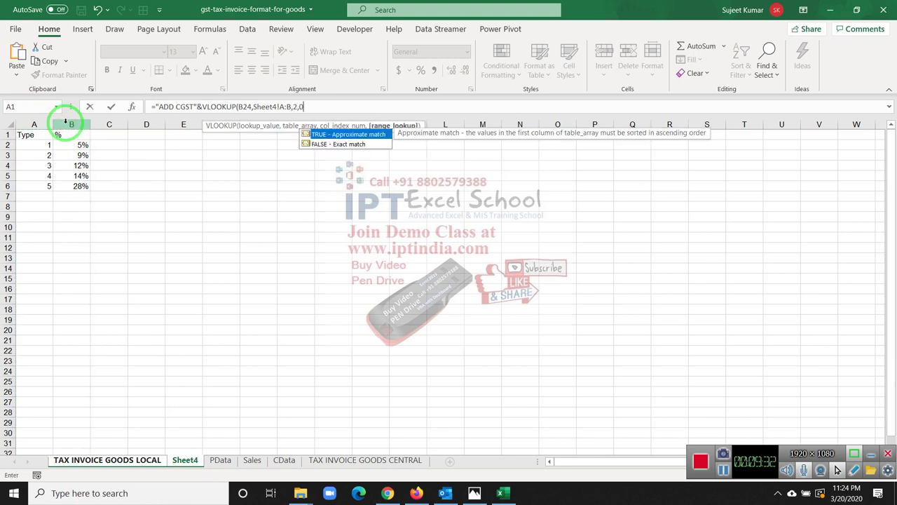
text()/2)
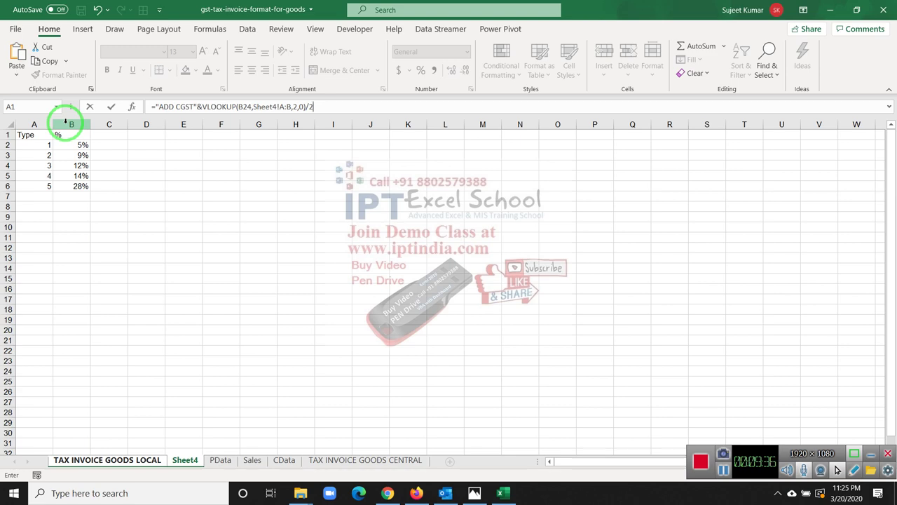
key(Return)
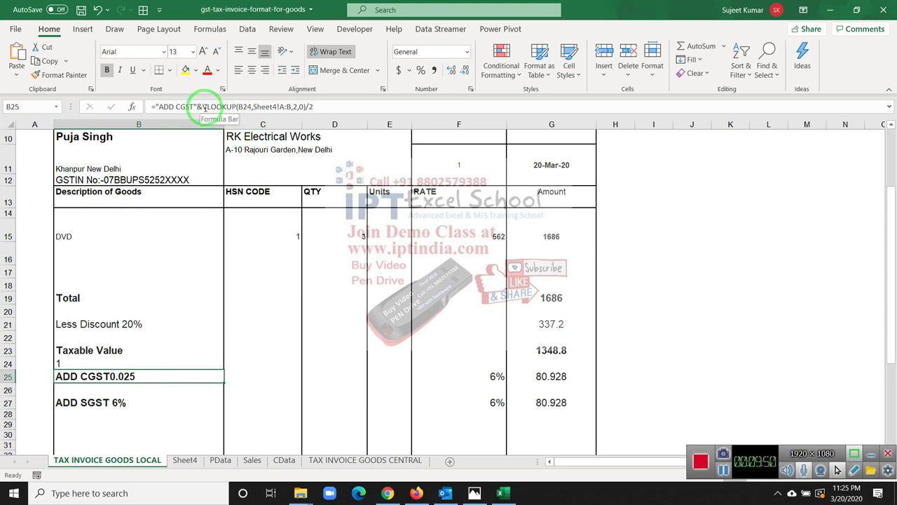
Step: Wrap the CGST rate in TEXT(...,"0.0%") and add a space, so B25 reads ADD CGST 2.5%
click(205, 107)
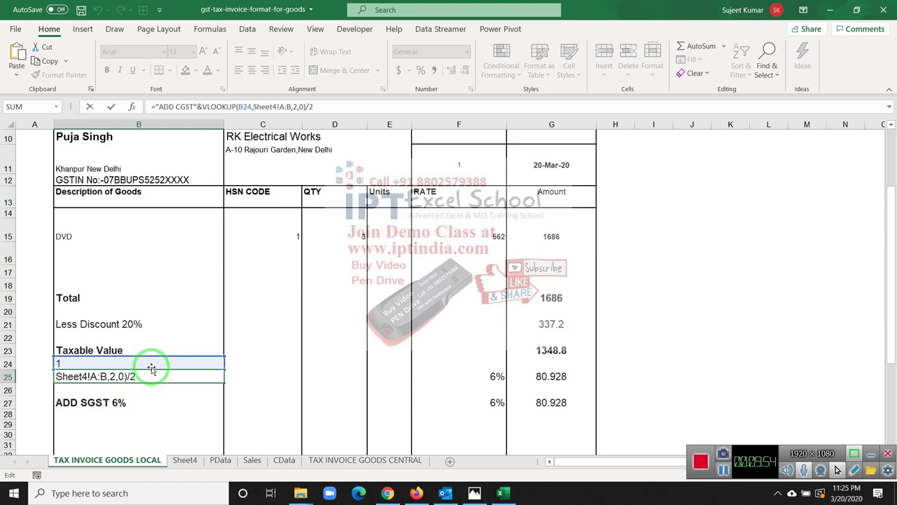
text(TEXT()
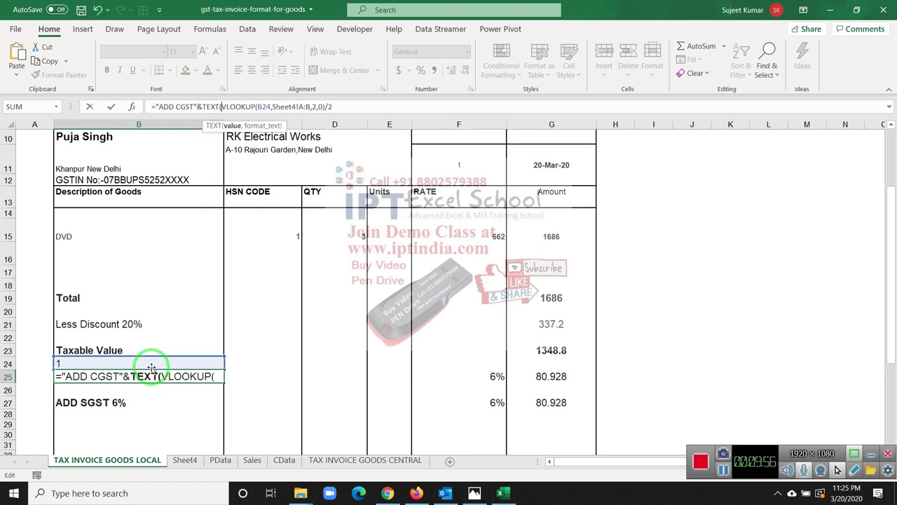
click(340, 107)
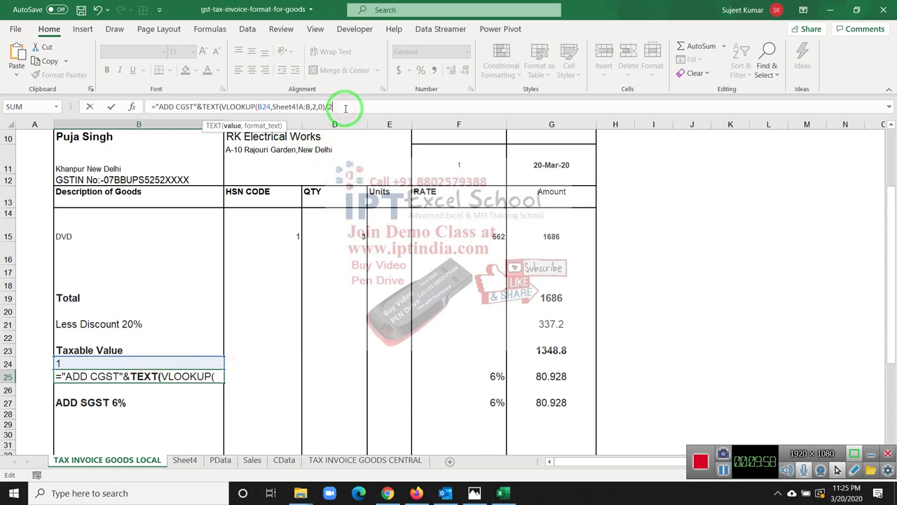
text(,"0.0%)
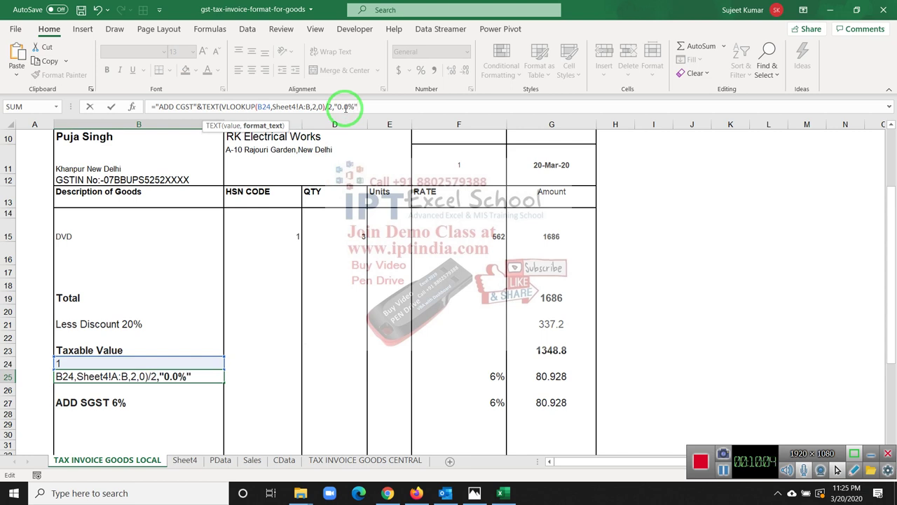
key(ctrl+Return)
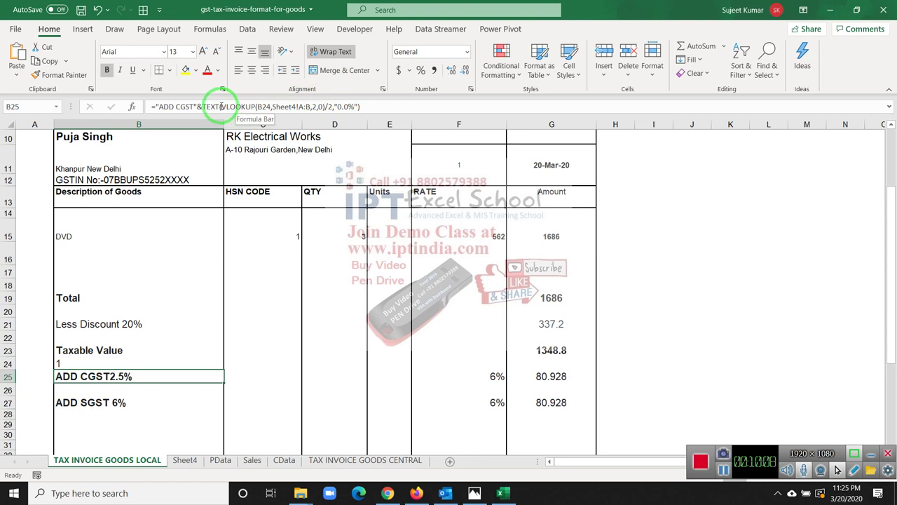
click(196, 107)
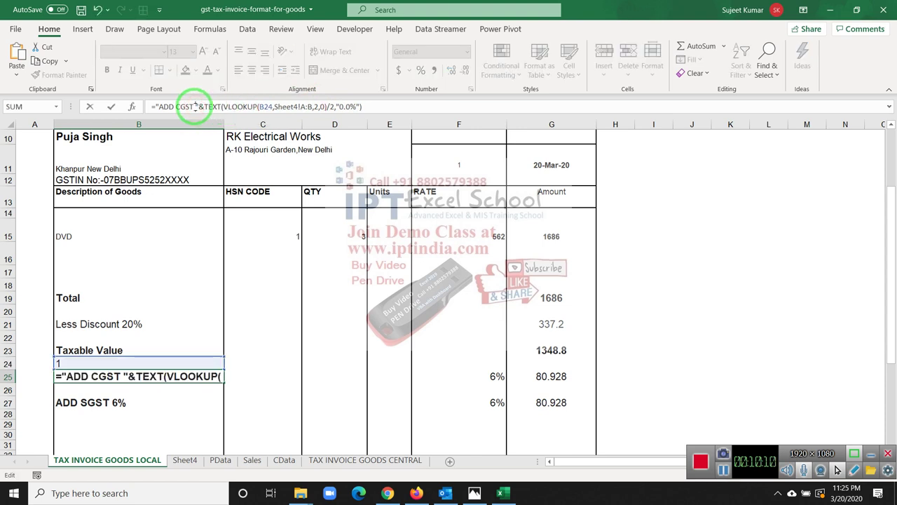
key(Return)
key(Up)
mouse_move(210, 110)
mouse_down()
mouse_move(362, 107)
mouse_move(209, 109)
mouse_up()
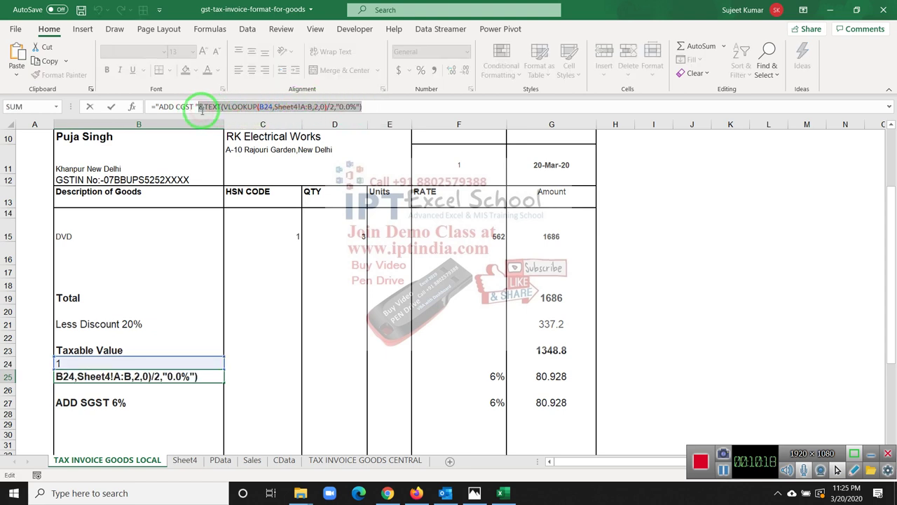
key(Return)
Step: Replace the hard-coded 6% in the SGST label B27 with the pasted lookup rate expression
drag(130, 383, 121, 404)
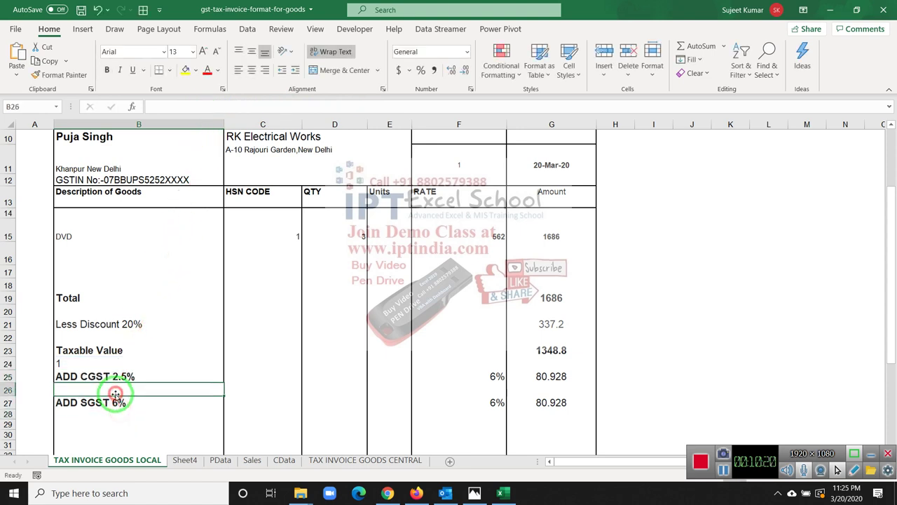
click(120, 405)
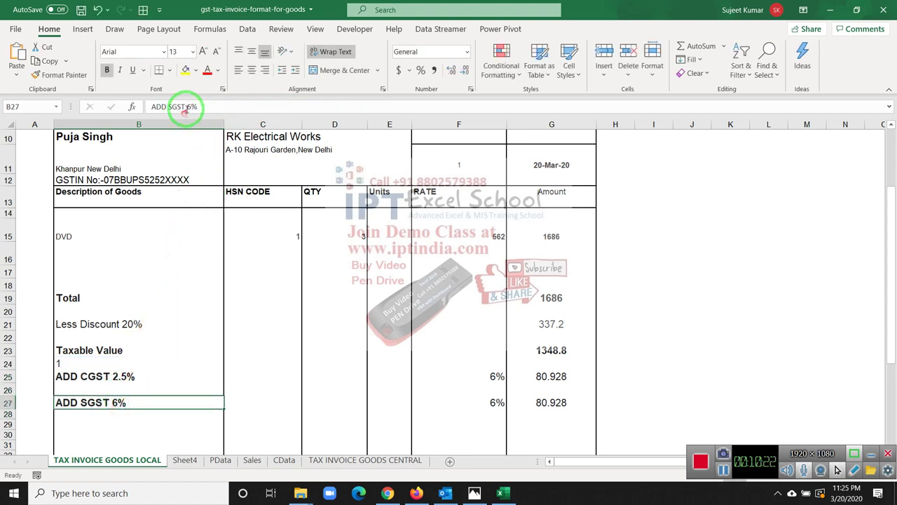
drag(187, 107, 201, 107)
key(BackSpace)
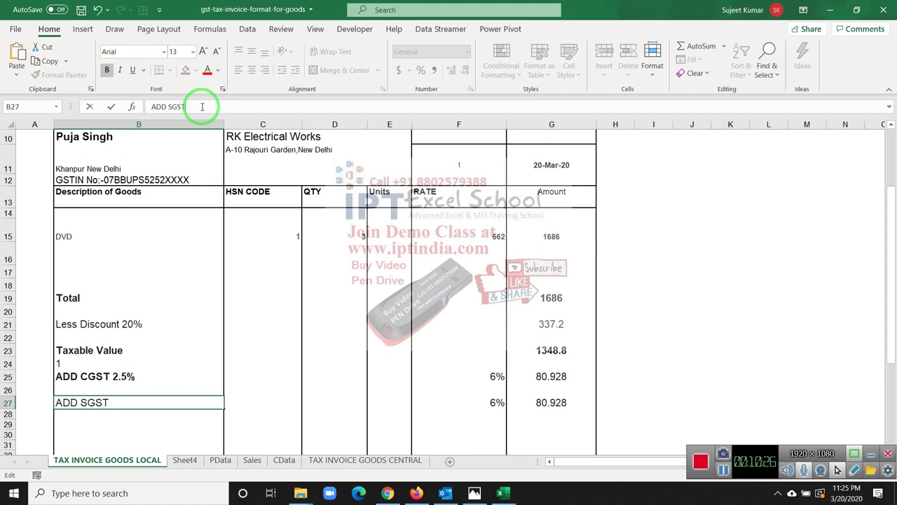
text(=)
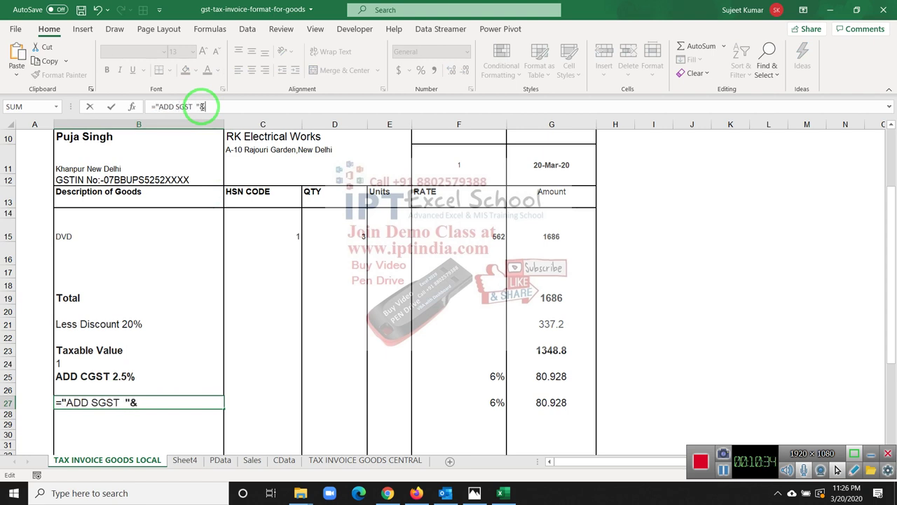
key(ctrl+v)
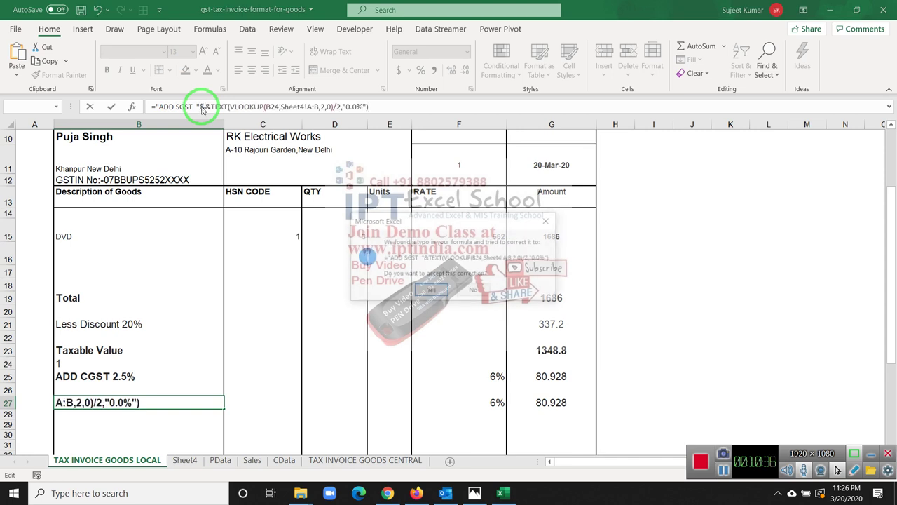
key(ctrl+Return)
Step: Clear the old 6% rates from F25 and F27
key(Right)
key(Right)
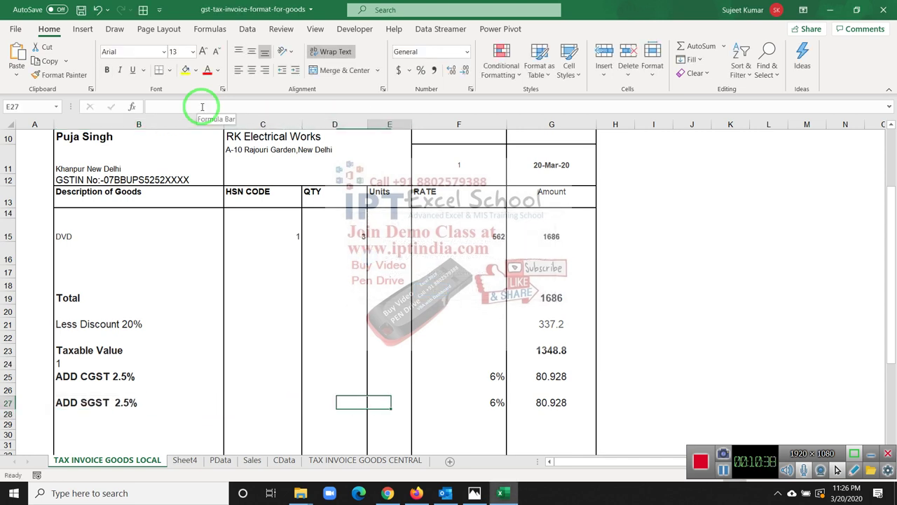
key(Right)
key(Right)
key(Up)
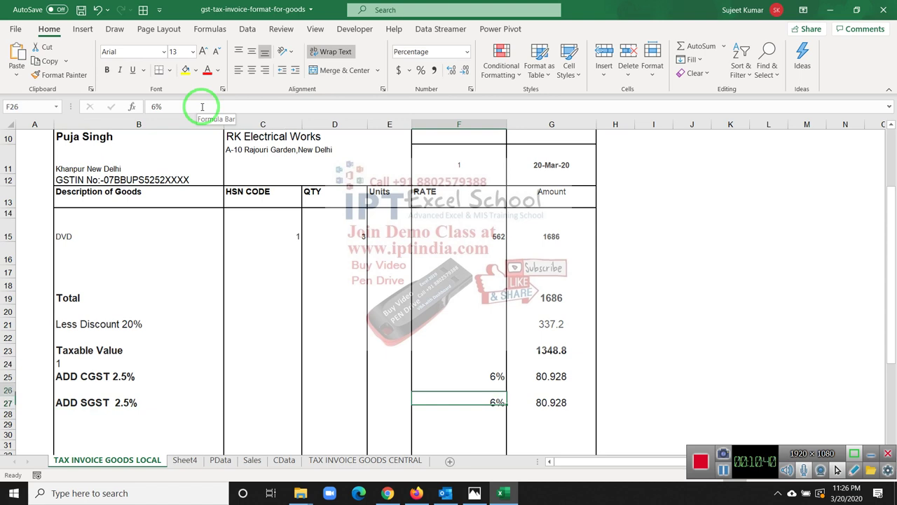
key(Up)
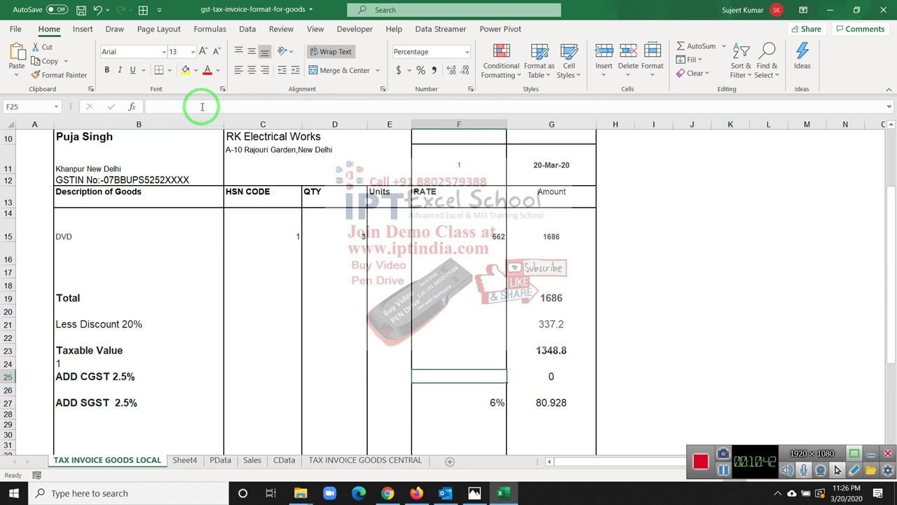
key(Down)
key(Down)
key(Delete)
key(Up)
key(Up)
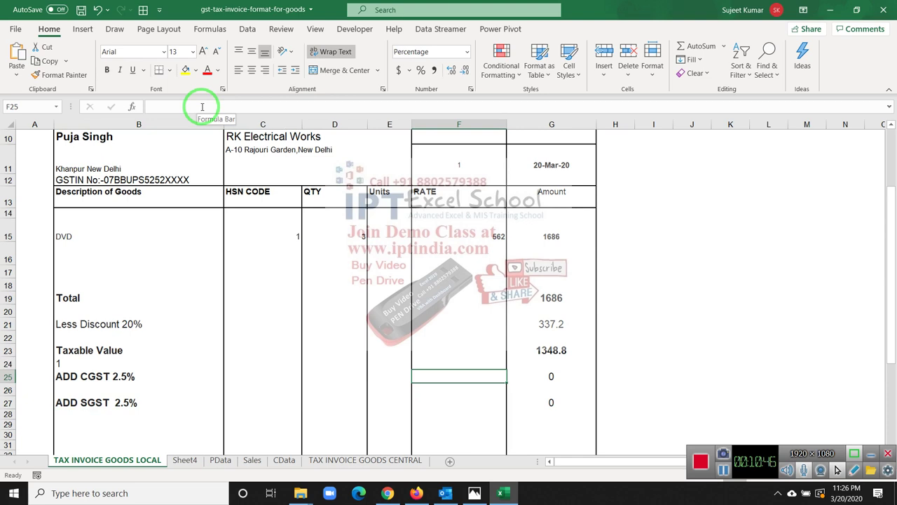
Step: Enter the halved Sheet4 lookup rate formula in F25 so it shows 2.5%
text(=vl)
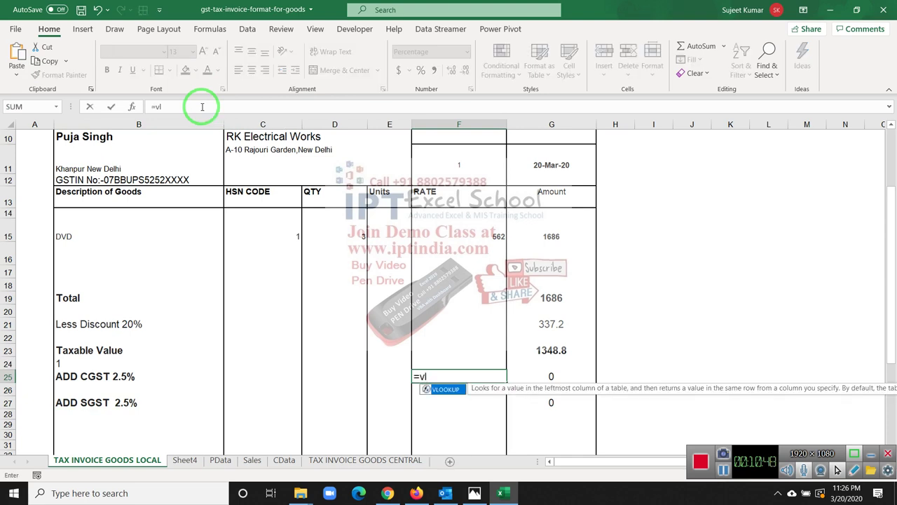
key(BackSpace)
key(BackSpace)
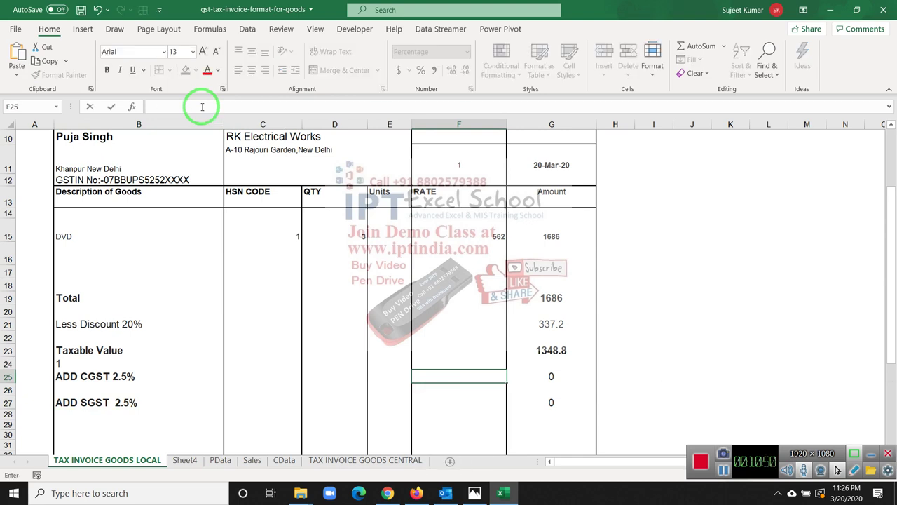
text(=&TEXT(VLOOKUP(B24,Sheet4!A:B,2,0)/2,"0.0%"))
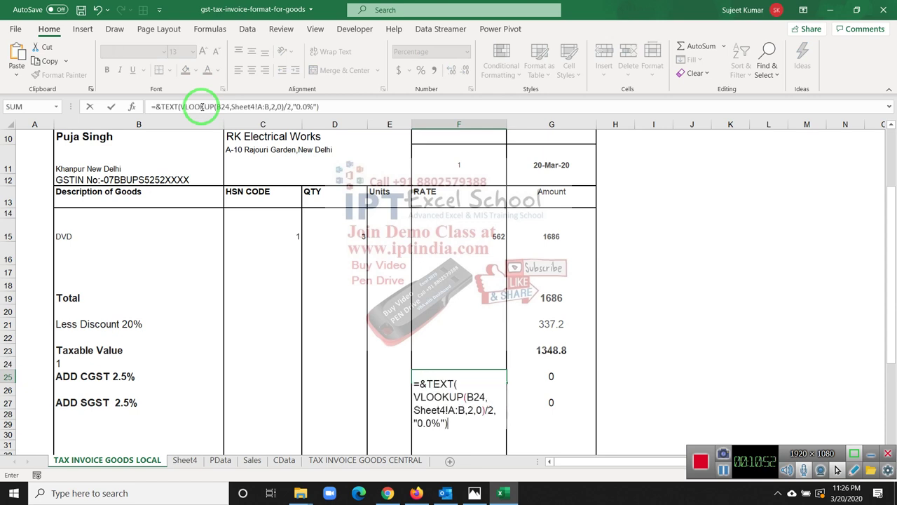
key(Delete)
key(Return)
click(423, 382)
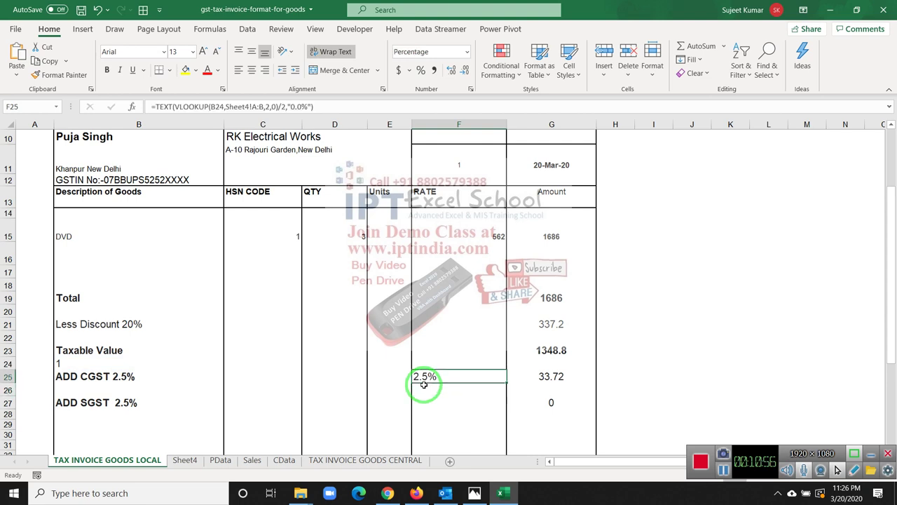
Step: Paste the same lookup rate formula into F27, fixing the typo, so SGST reads 33.72
key(Down)
key(Down)
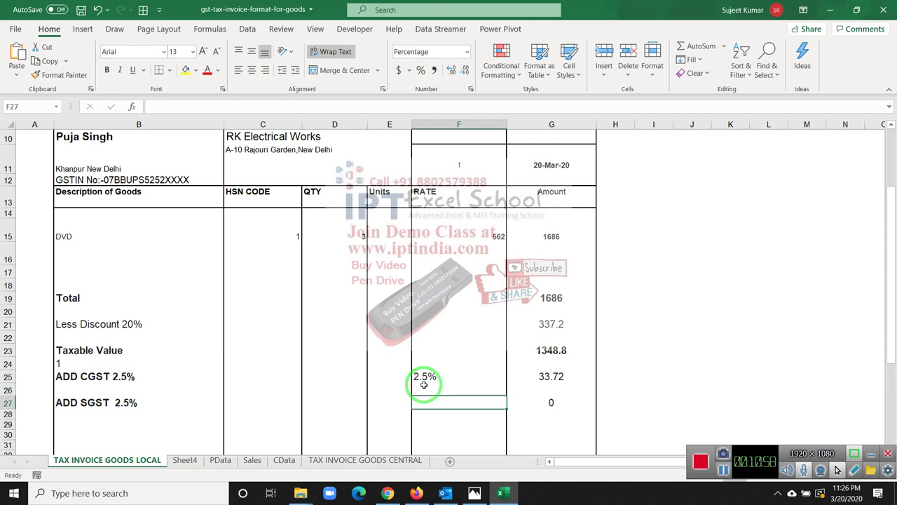
text(=)
text(&TEXT(VLOOKUP(B24,Sheet4!A:B,2,0)/2,"0.0%"))
key(Home)
key(Right)
key(Delete)
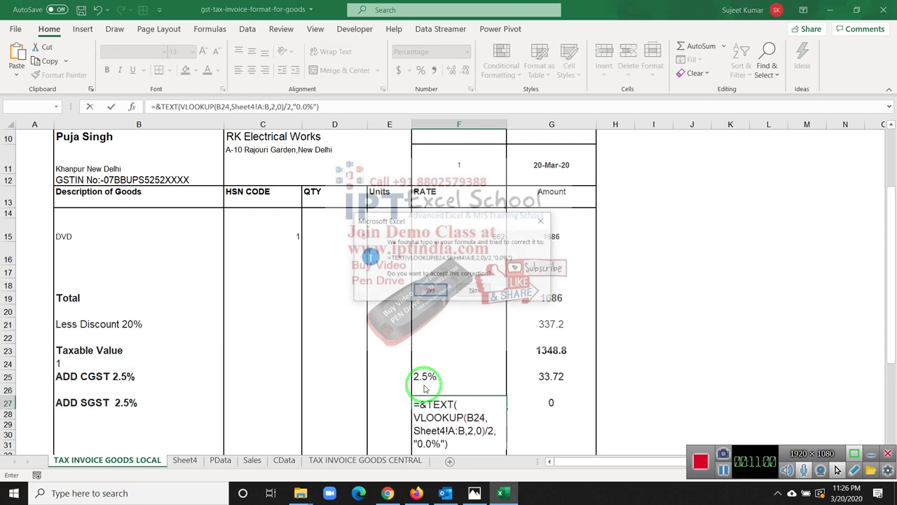
key(ctrl+Return)
key(Right)
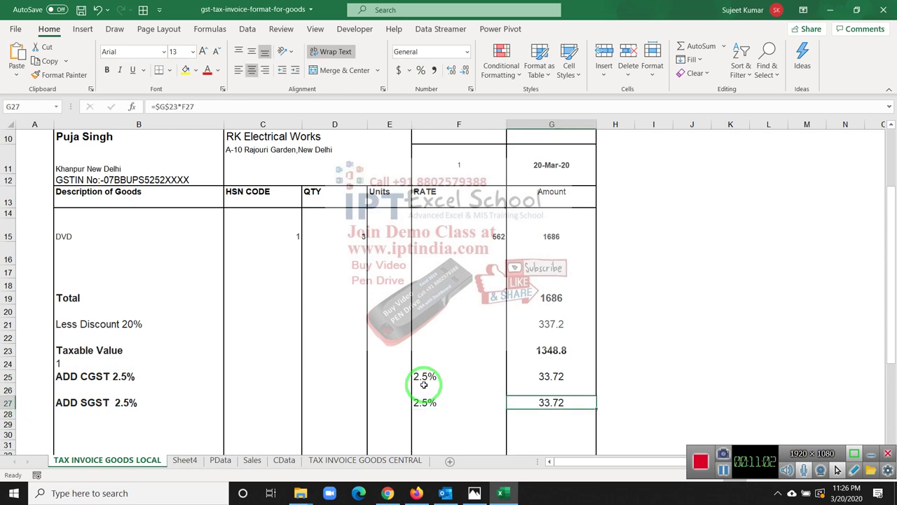
scroll(491, 430, down, 3)
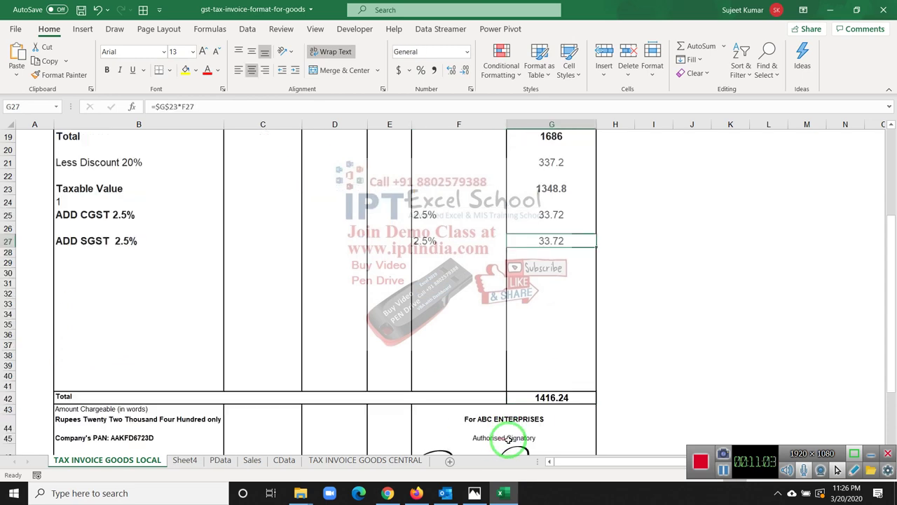
click(558, 395)
scroll(217, 418, down, 1)
scroll(216, 419, down, 1)
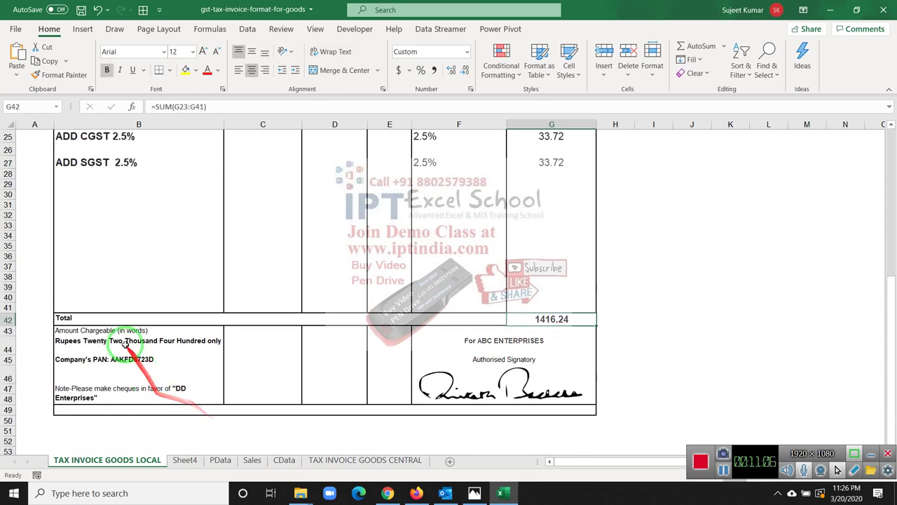
drag(133, 341, 133, 396)
click(448, 391)
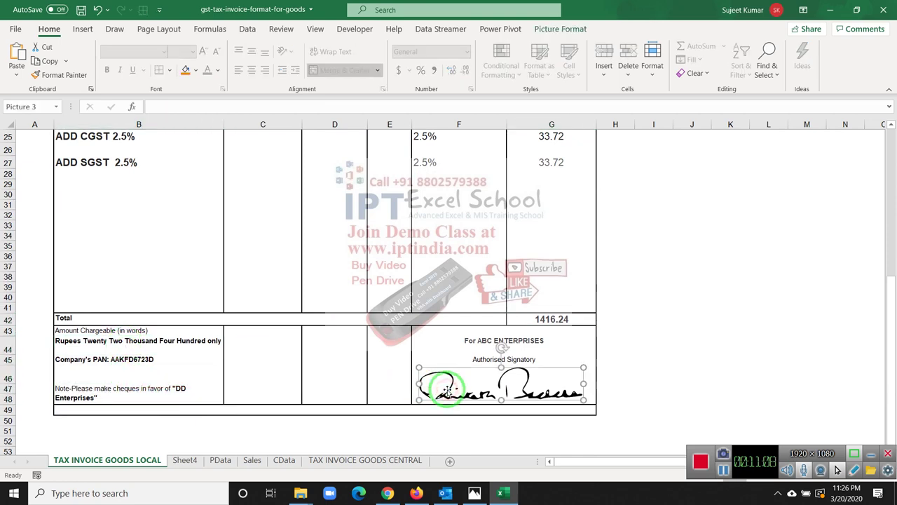
click(283, 417)
scroll(283, 415, up, 5)
scroll(283, 415, up, 3)
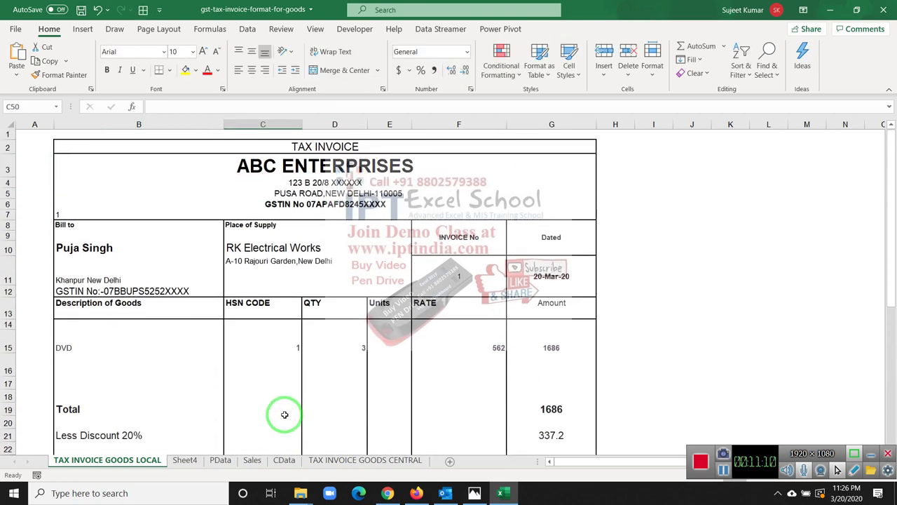
click(74, 214)
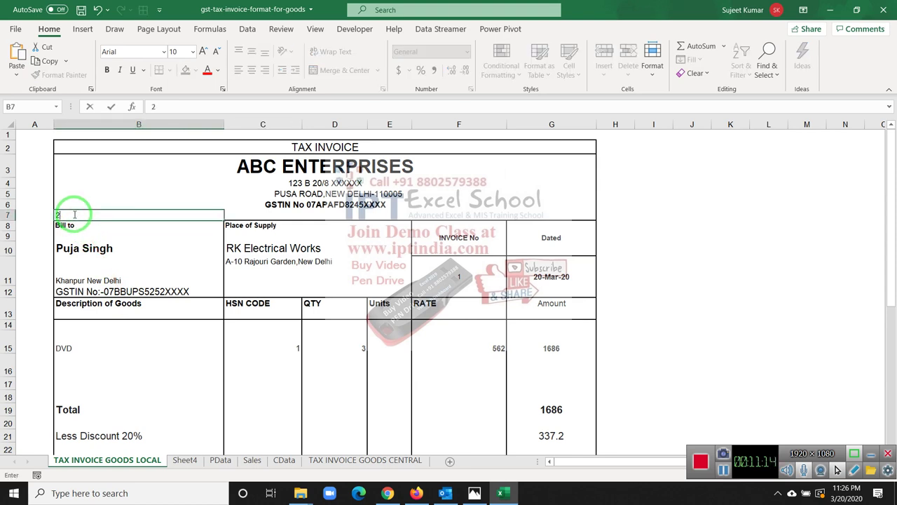
text(2)
key(Return)
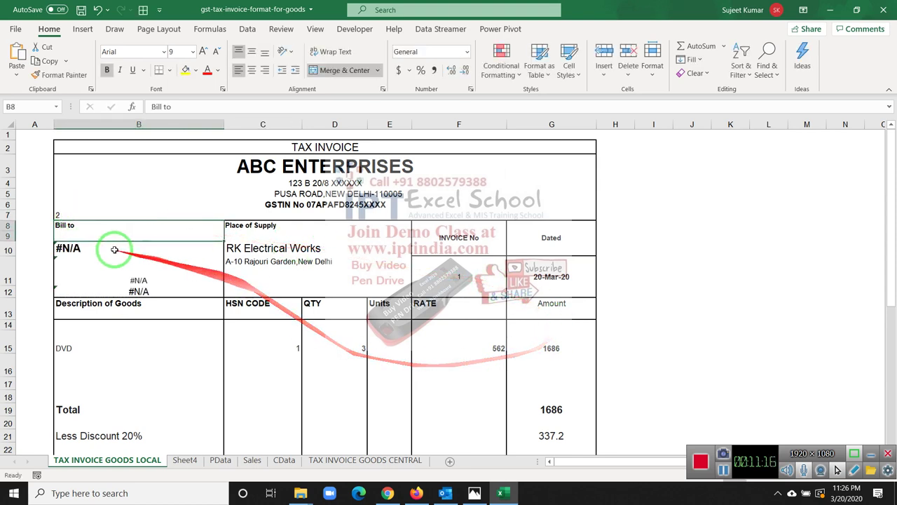
click(76, 217)
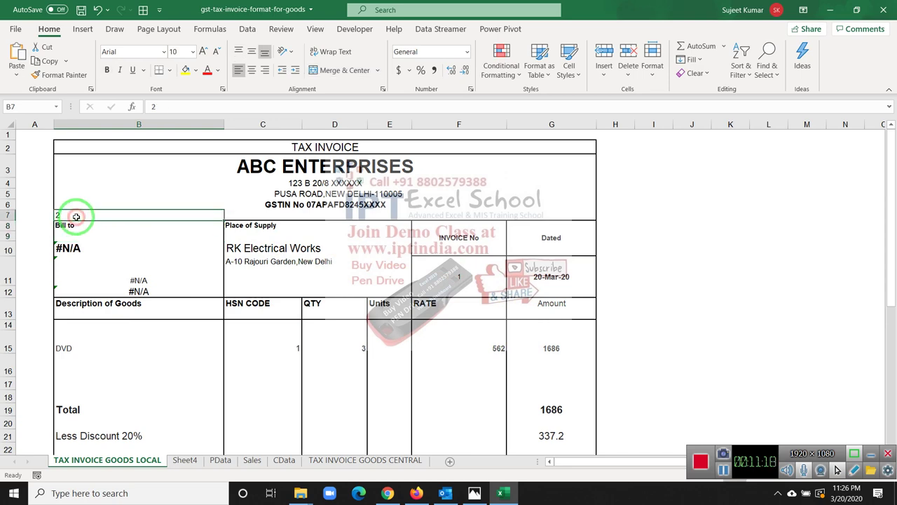
text(1)
key(Return)
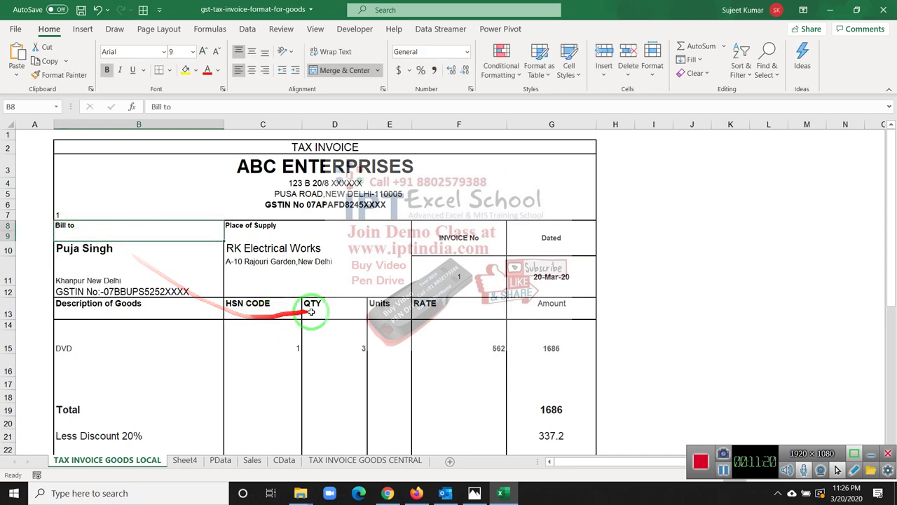
scroll(329, 273, down, 1)
scroll(329, 273, down, 3)
click(130, 270)
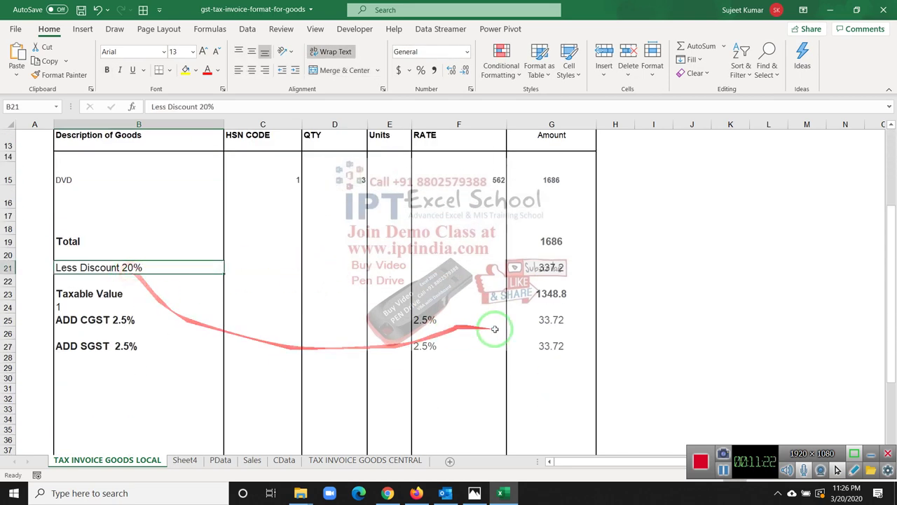
scroll(508, 326, up, 3)
click(350, 302)
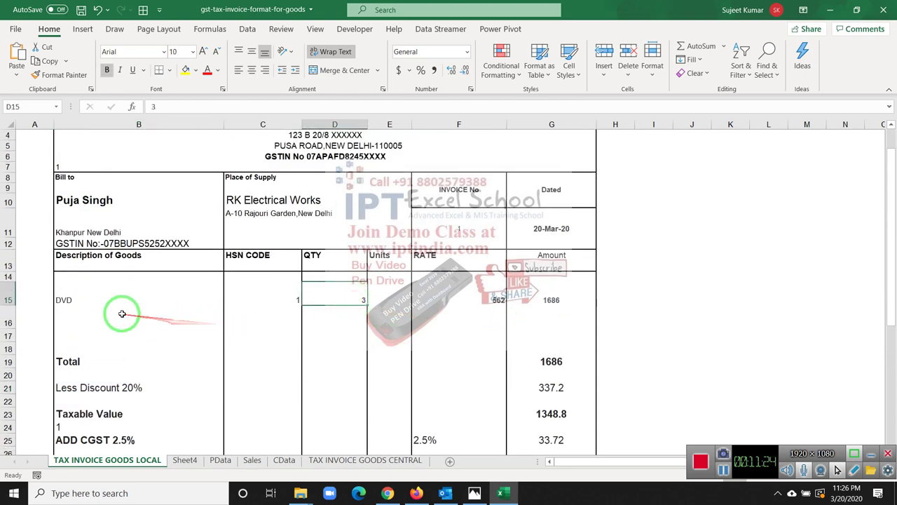
click(97, 311)
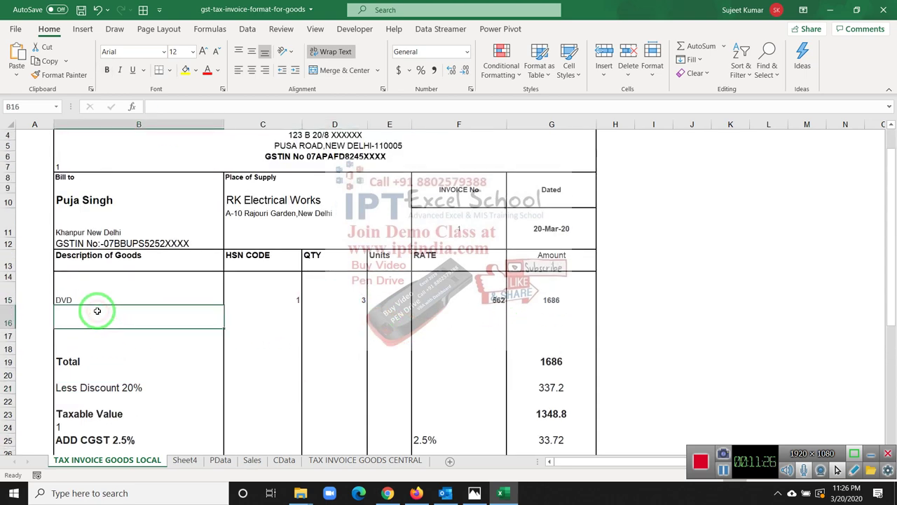
click(184, 460)
click(254, 459)
click(284, 460)
click(344, 460)
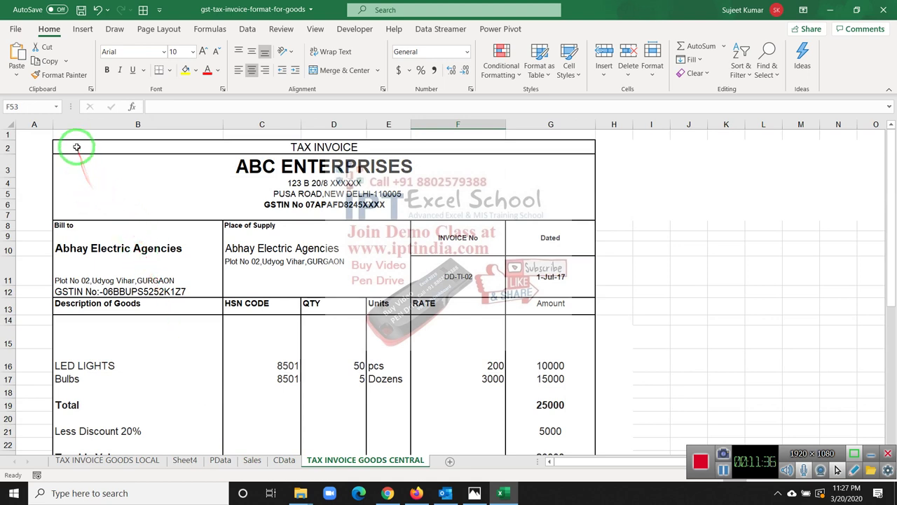
mouse_move(74, 144)
mouse_down()
mouse_move(89, 476)
mouse_move(84, 424)
mouse_up()
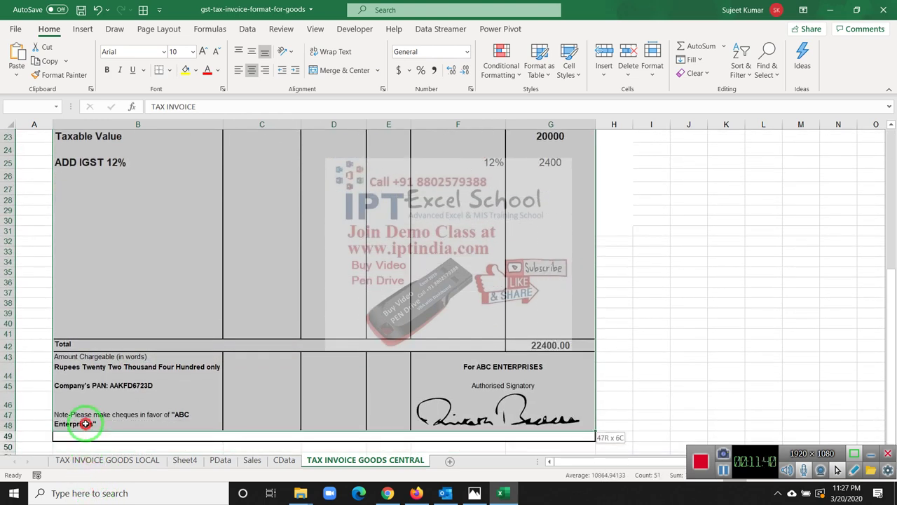
scroll(214, 378, up, 8)
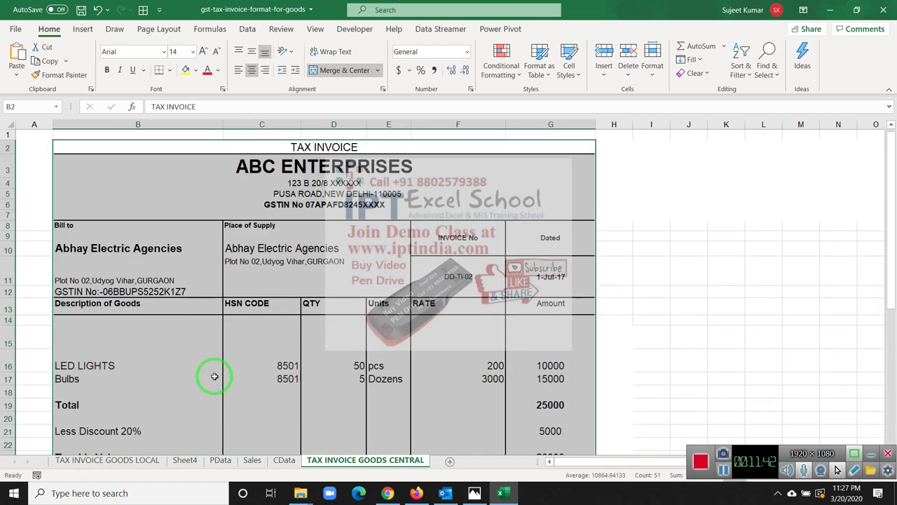
click(263, 376)
click(337, 376)
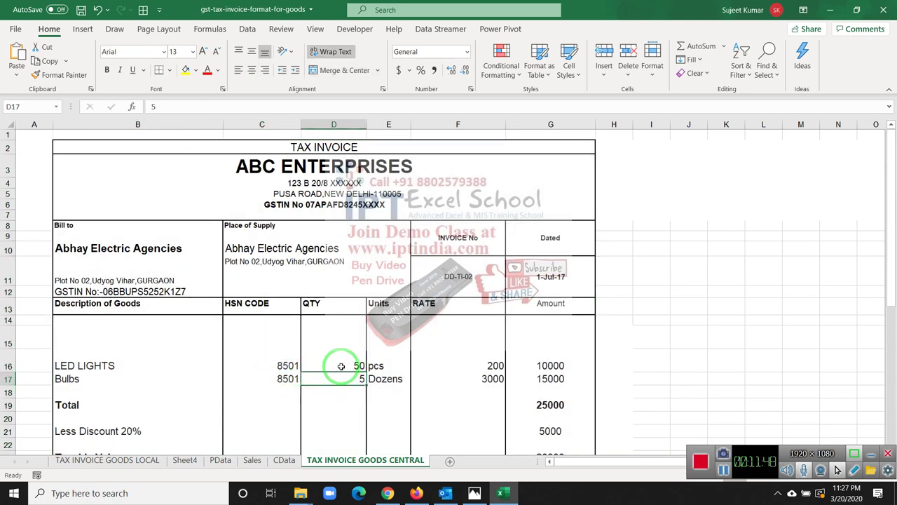
click(127, 460)
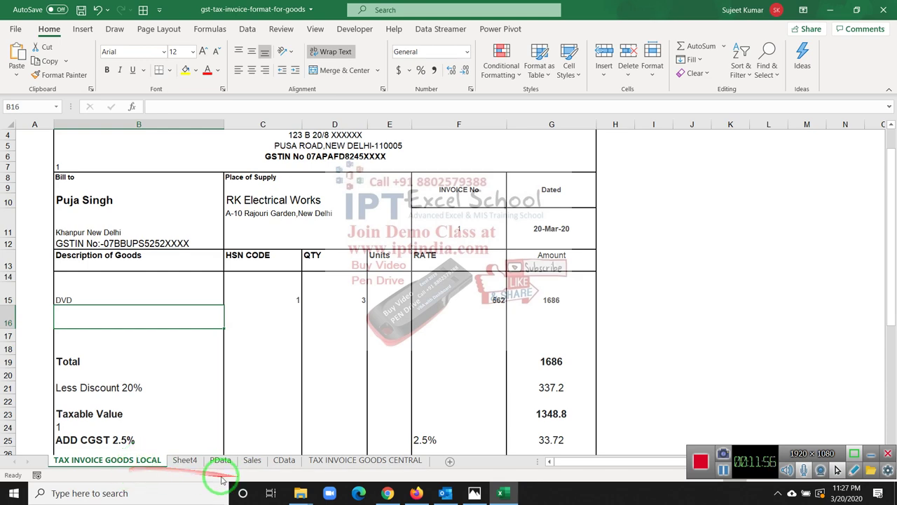
Step: Review the finished invoice and the sales records on the Sales sheet
click(170, 336)
scroll(176, 356, down, 5)
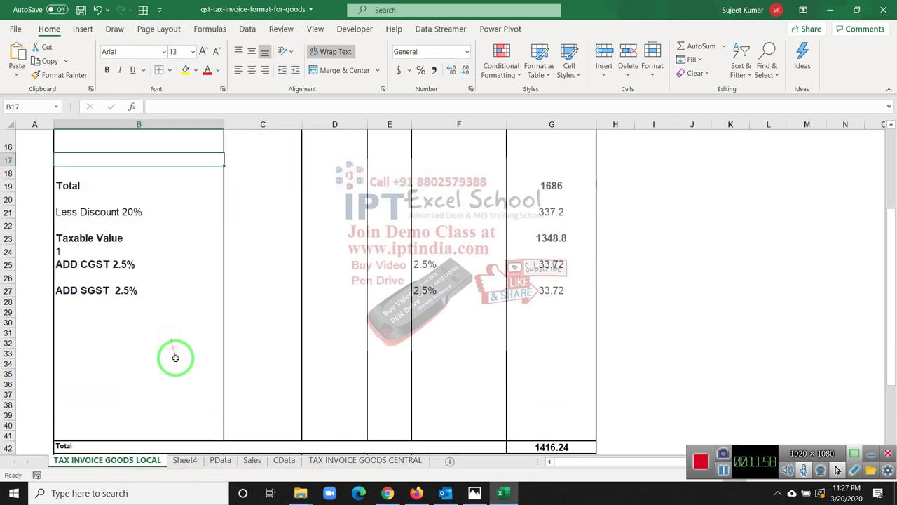
scroll(176, 358, up, 6)
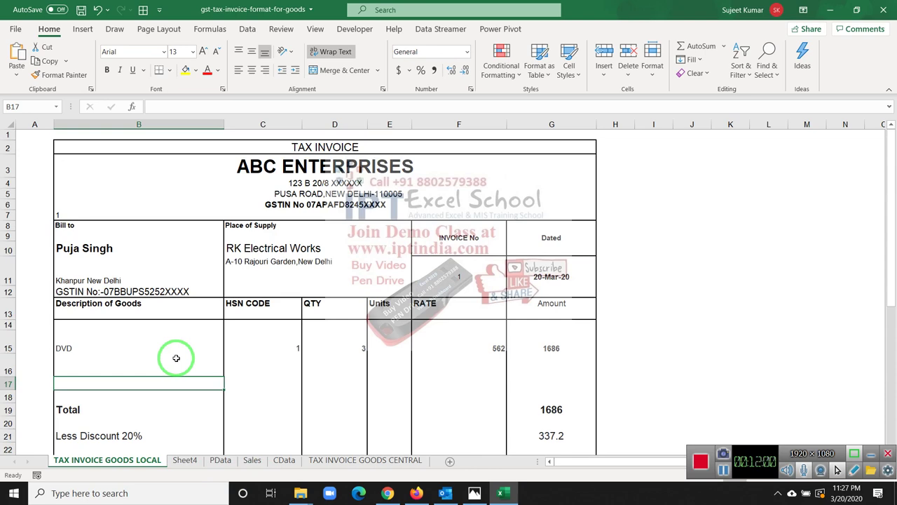
scroll(184, 379, down, 2)
scroll(184, 383, down, 2)
scroll(185, 385, down, 3)
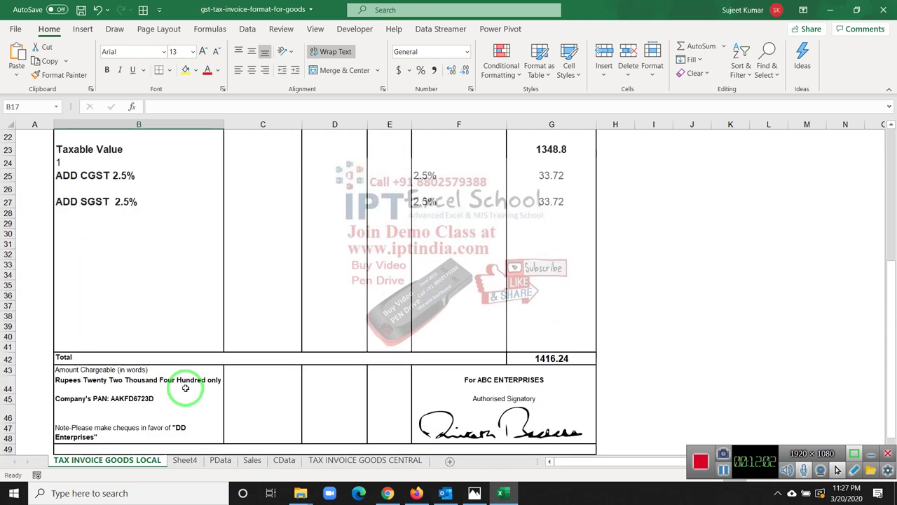
scroll(185, 388, down, 2)
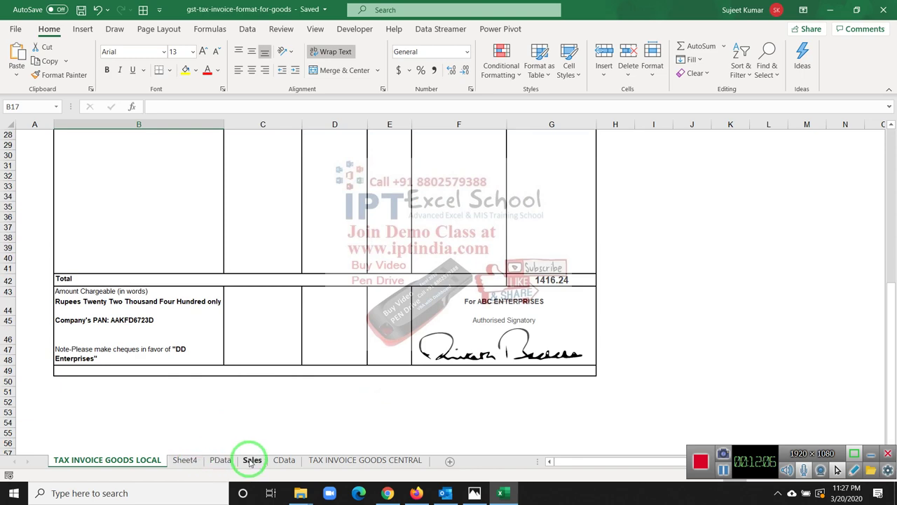
click(616, 403)
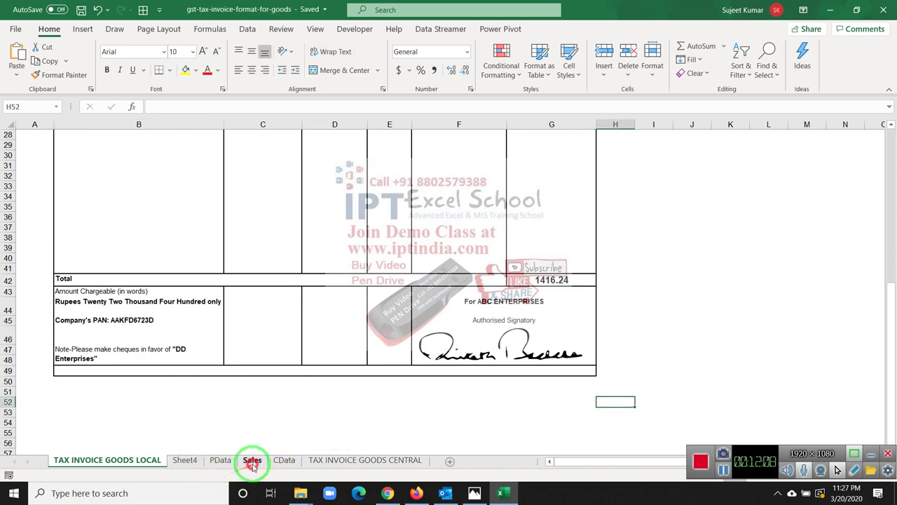
click(253, 461)
mouse_move(32, 144)
mouse_down()
mouse_move(107, 186)
mouse_move(117, 320)
mouse_up()
click(105, 461)
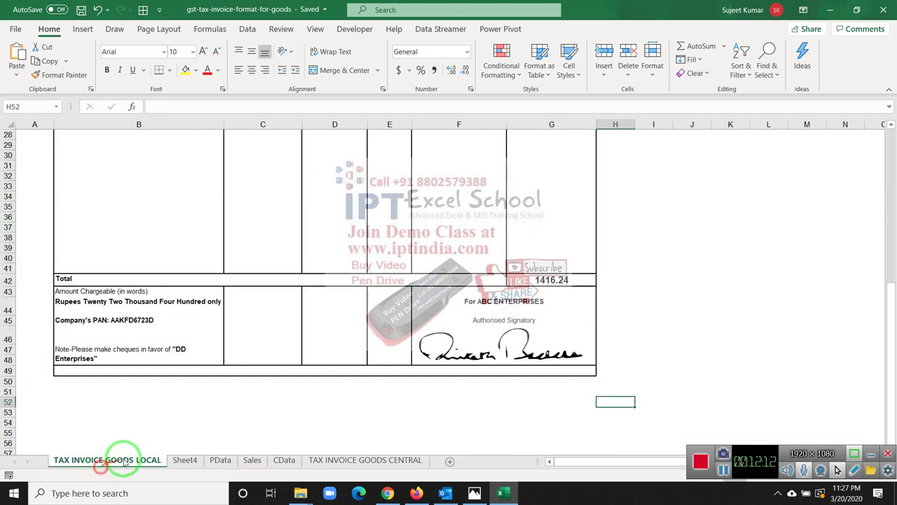
scroll(491, 326, up, 6)
scroll(477, 337, up, 3)
Step: Check the invoice number formula in F11 and product lookup in B15, then minimize Excel
click(459, 276)
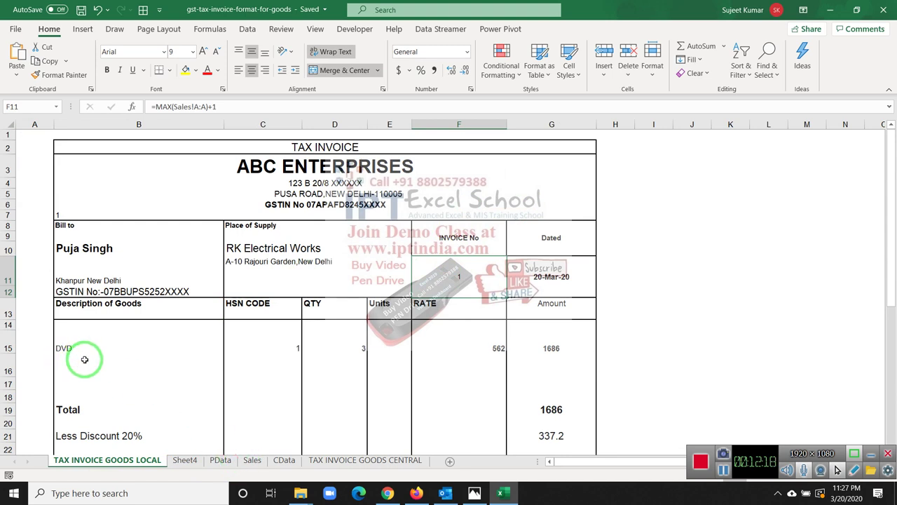
click(192, 348)
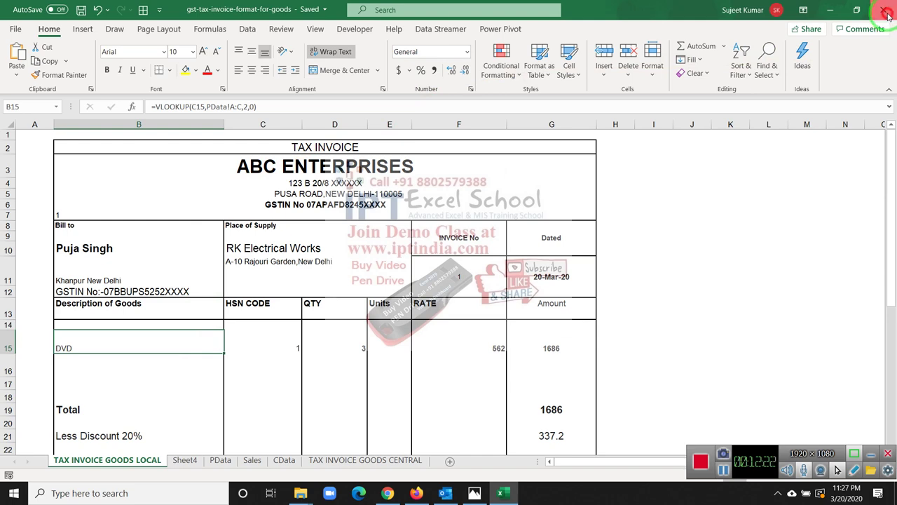
drag(887, 15, 620, 214)
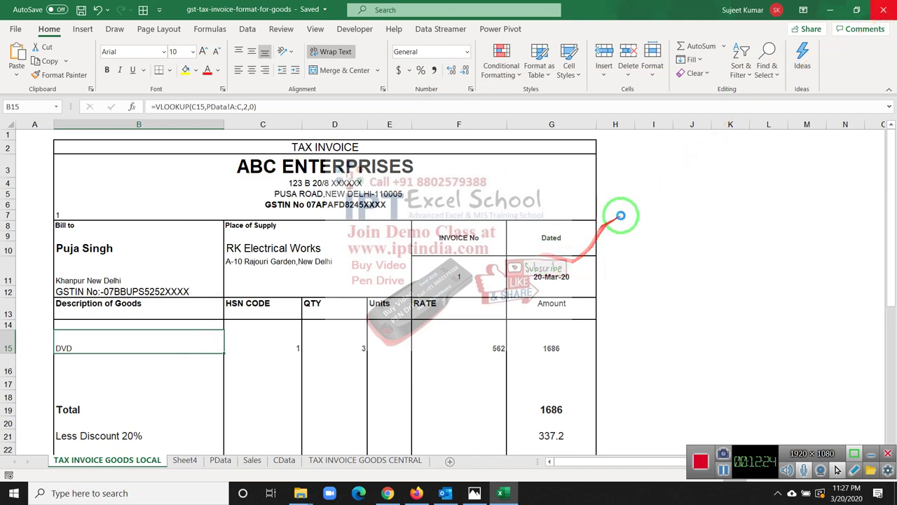
key(super+d)
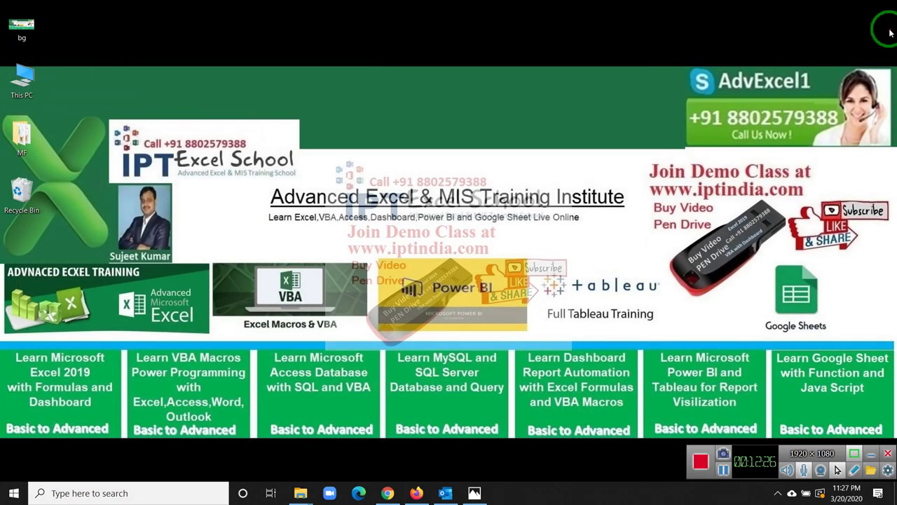